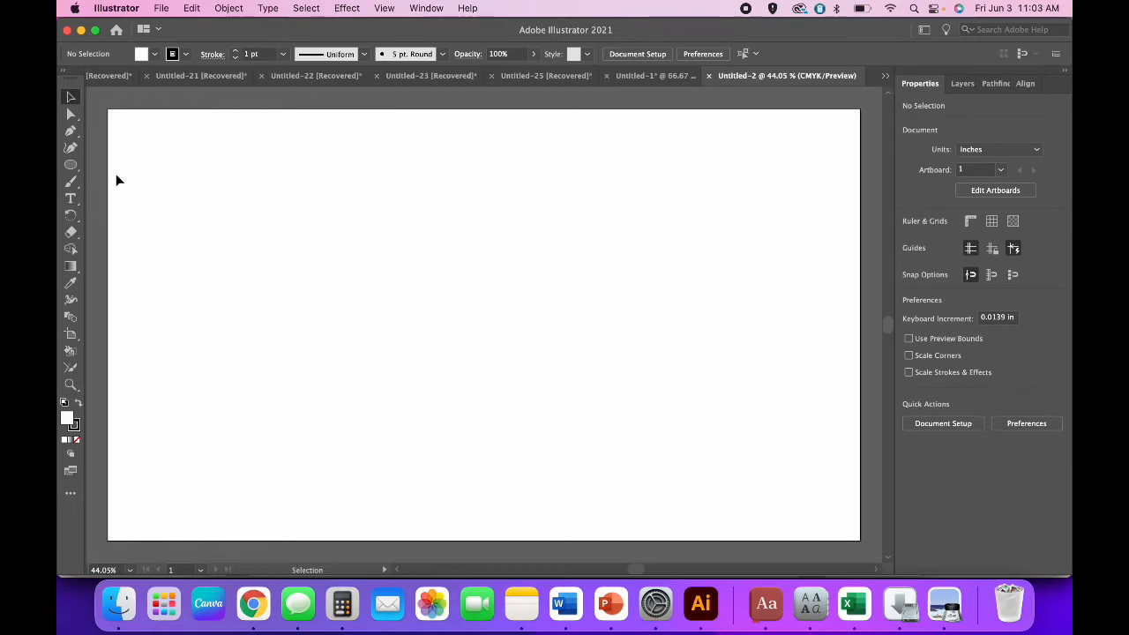
Step: Create a three-sided polygon with a 0.6944 in radius in the upper-left area of the artboard
{"action": "left_click", "coordinate": [71, 166]}
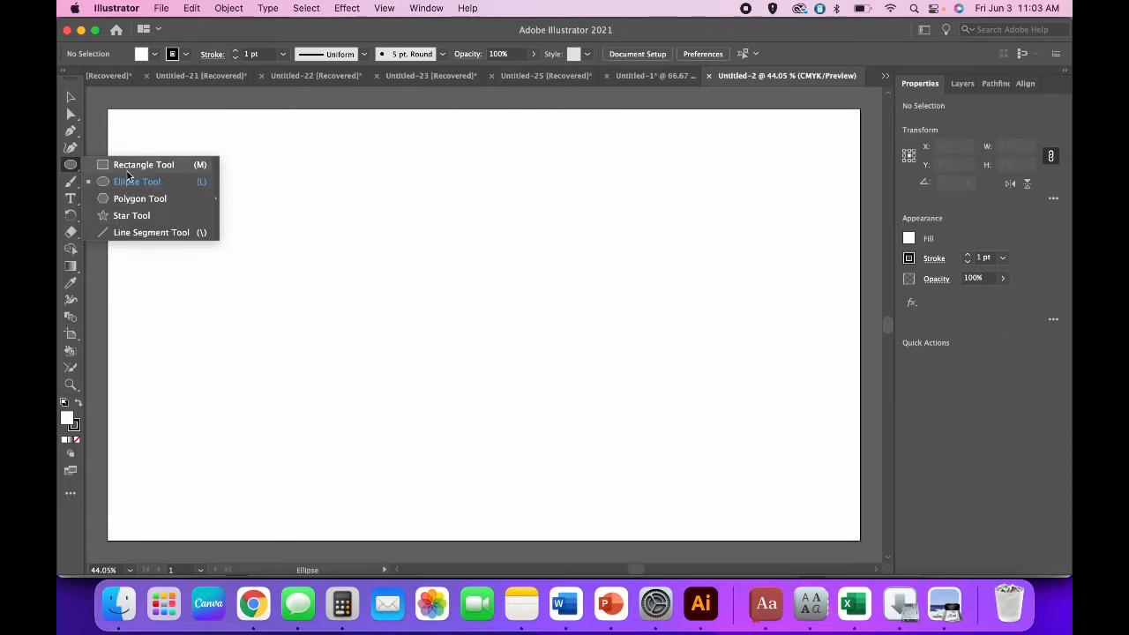
{"action": "left_click", "coordinate": [128, 201]}
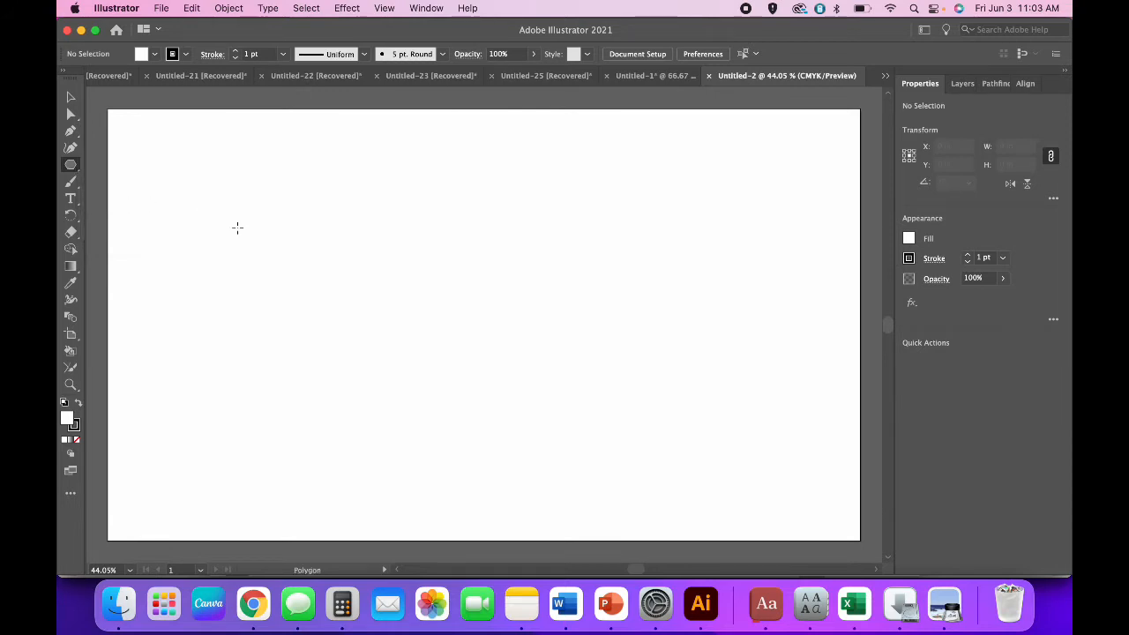
{"action": "left_click", "coordinate": [278, 324]}
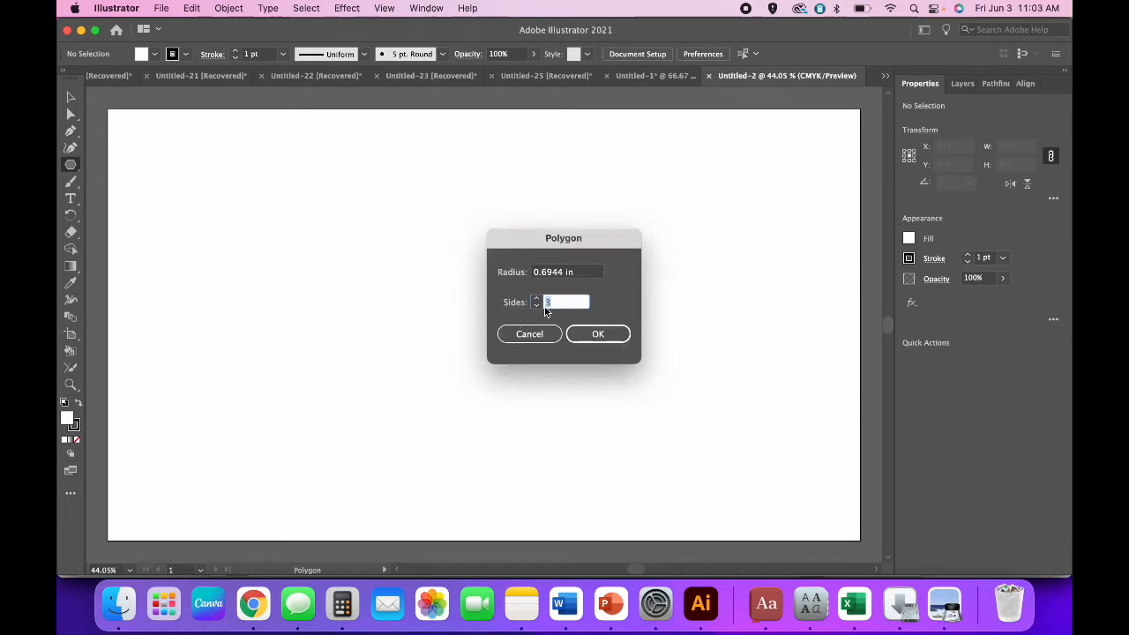
{"action": "left_click", "coordinate": [599, 334]}
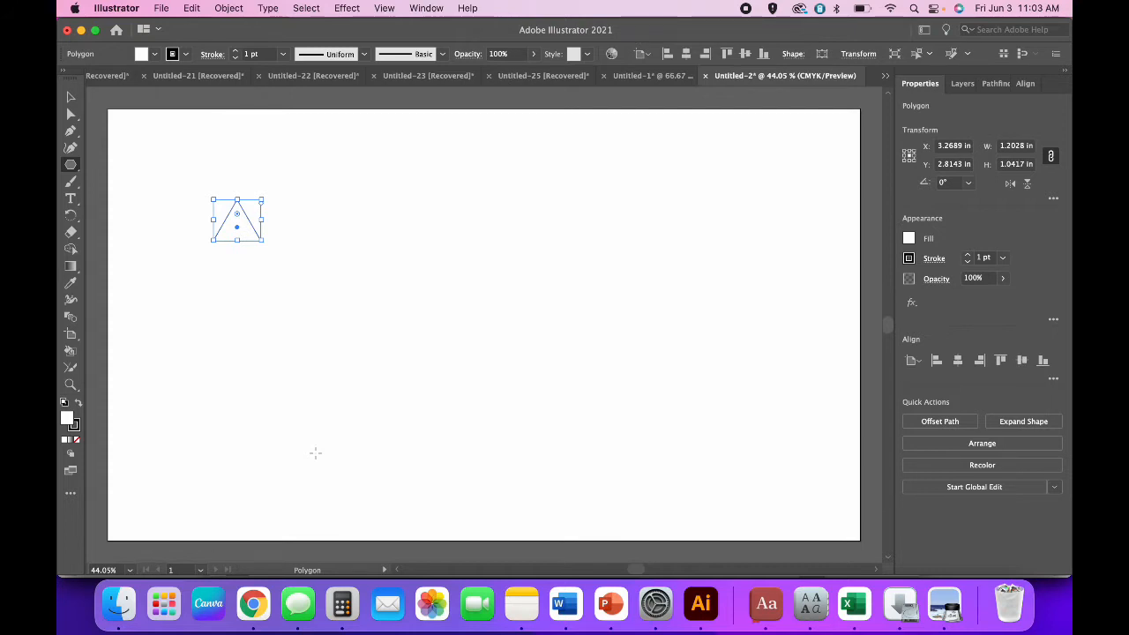
Step: Rotate the triangle to 270° so that it points right
{"action": "left_click", "coordinate": [943, 183]}
{"action": "type", "text": "2"}
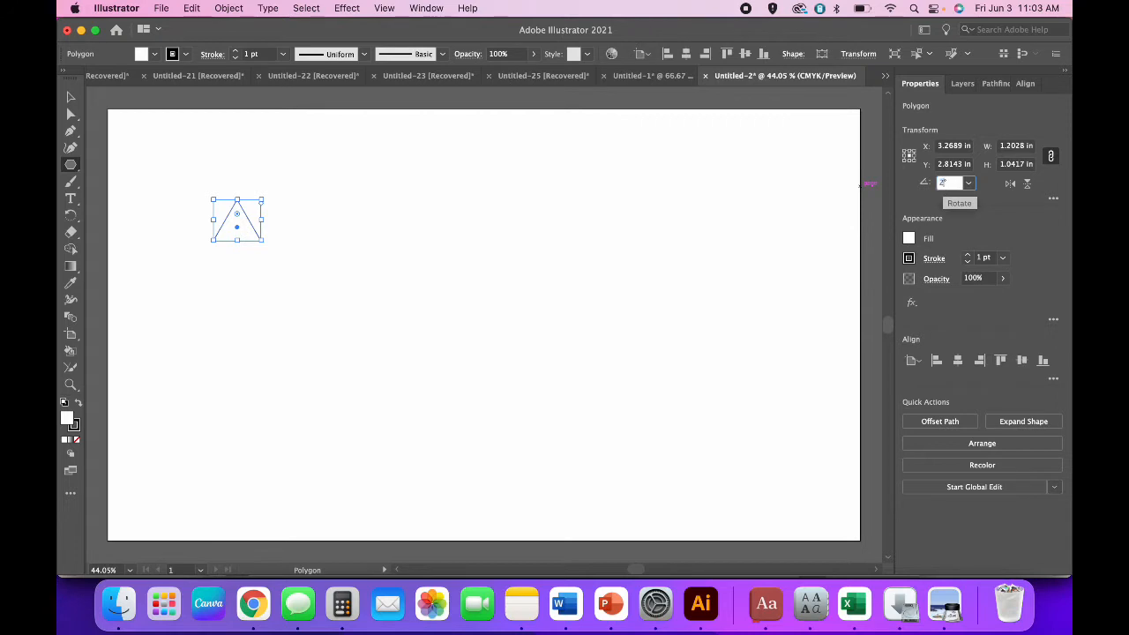
{"action": "type", "text": "70"}
{"action": "key", "text": "Return"}
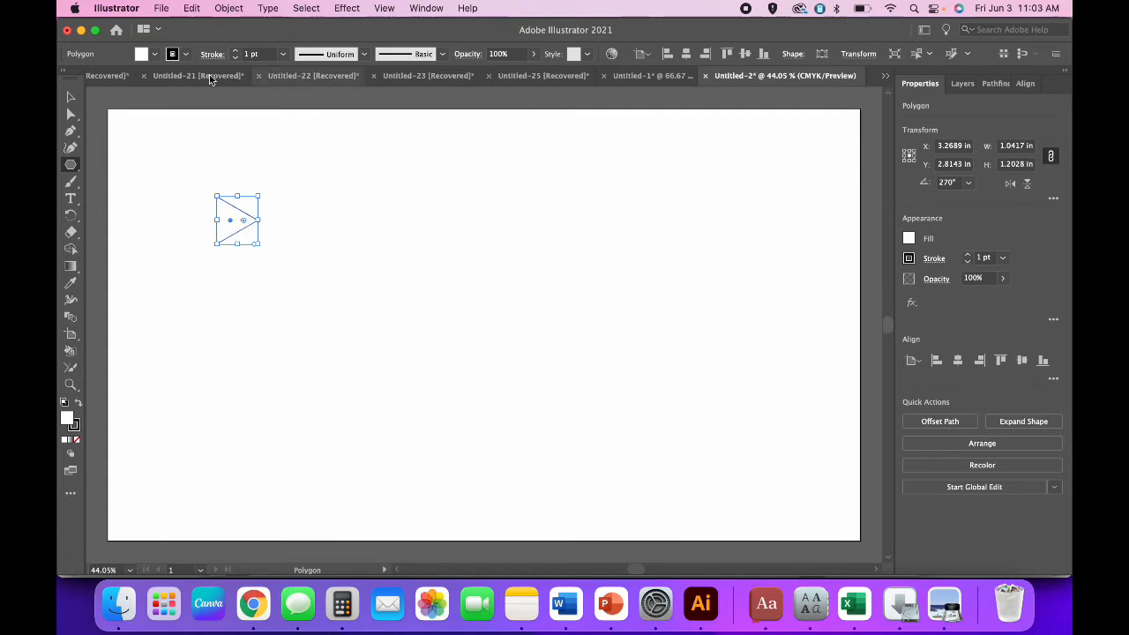
Step: Move the whole triangle slightly up and left, to about X 2.57 in, Y 2.48 in
{"action": "left_click", "coordinate": [71, 97]}
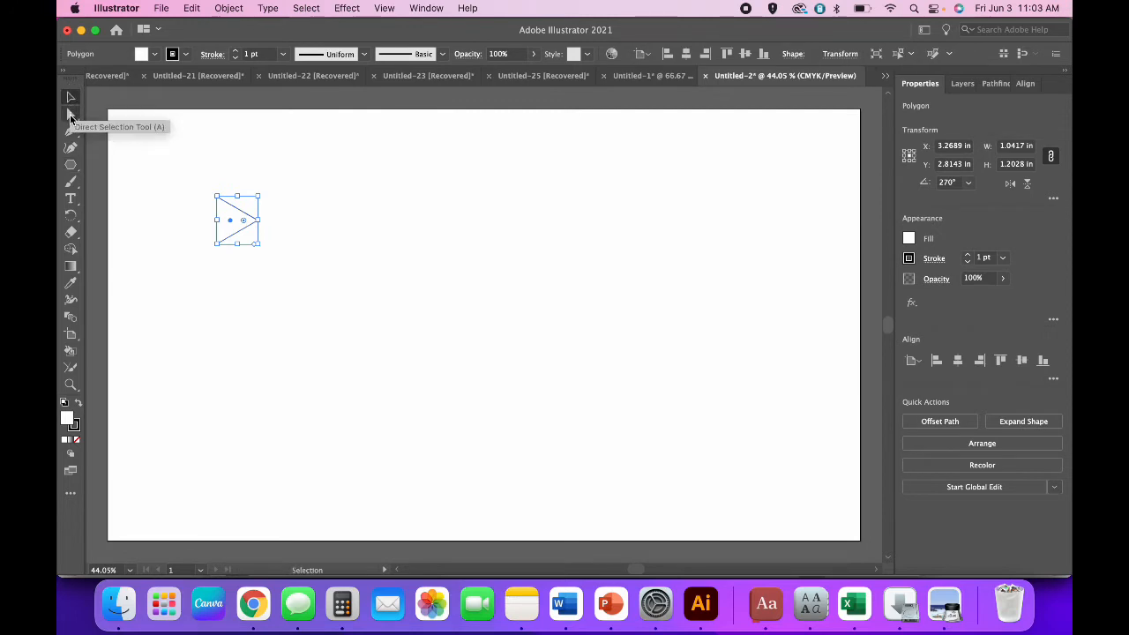
{"action": "left_click", "coordinate": [70, 113]}
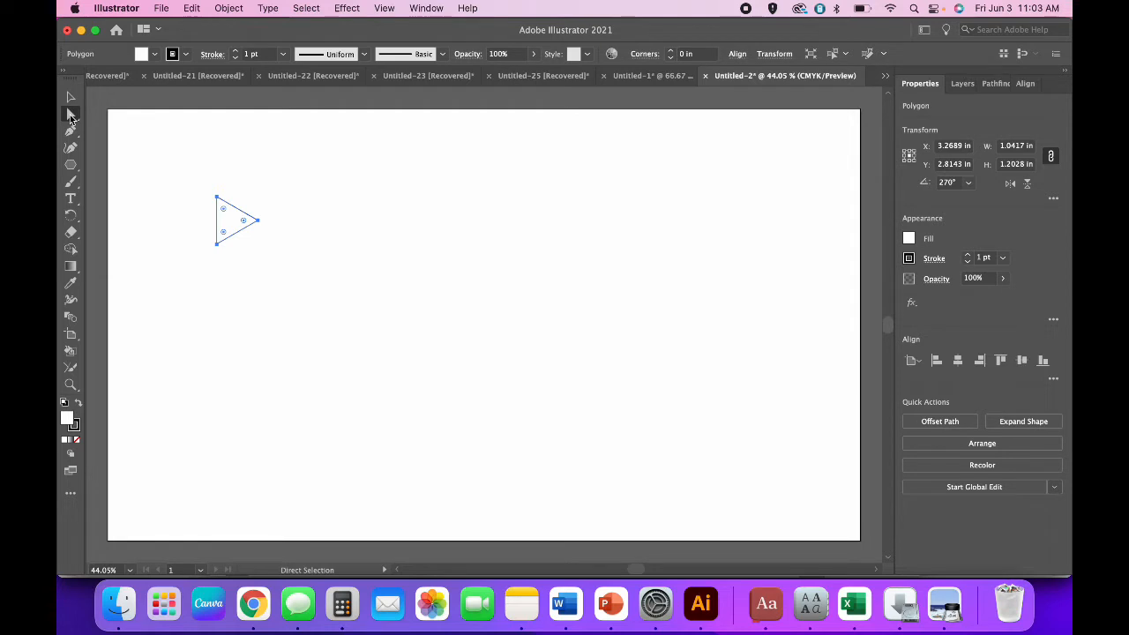
{"action": "left_click", "coordinate": [71, 97]}
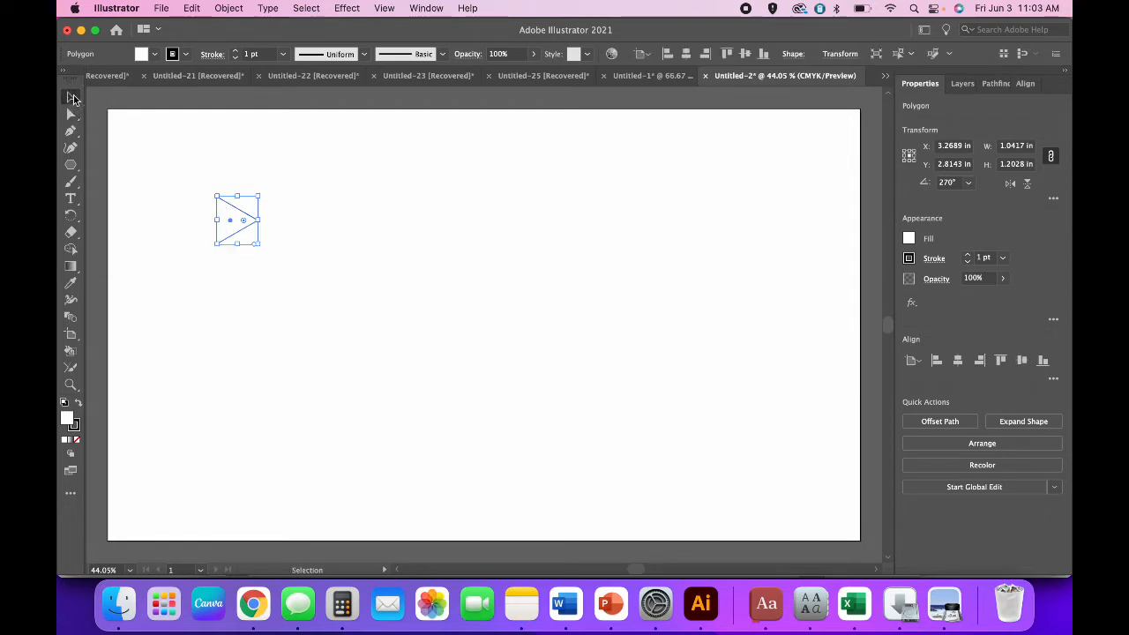
{"action": "left_click", "coordinate": [379, 264]}
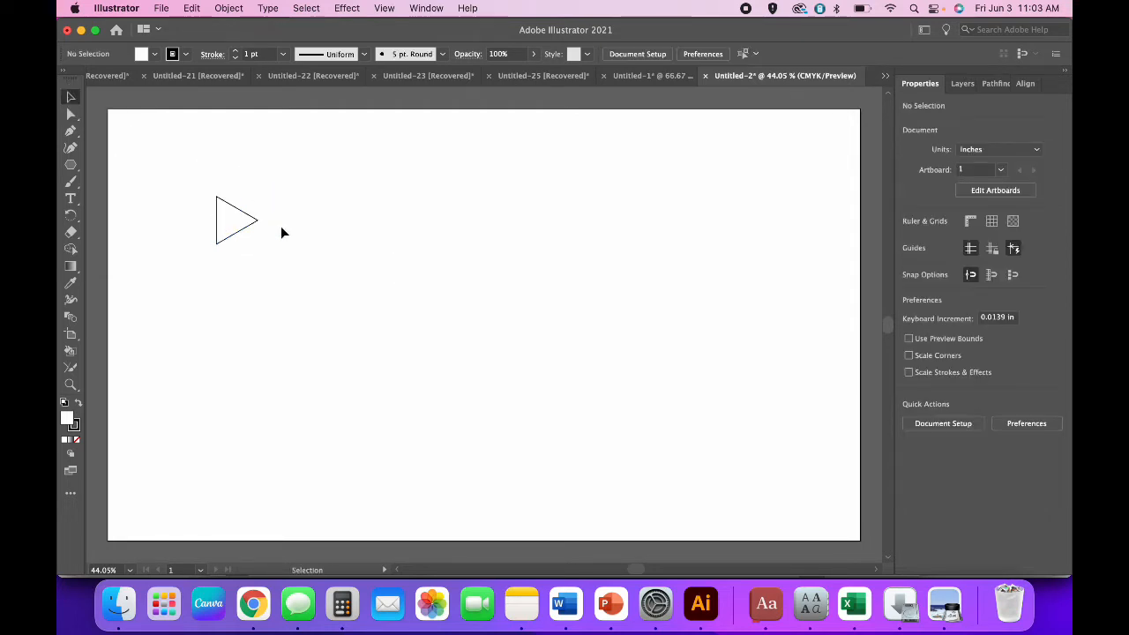
{"action": "left_click_drag", "start_coordinate": [256, 222], "coordinate": [221, 208]}
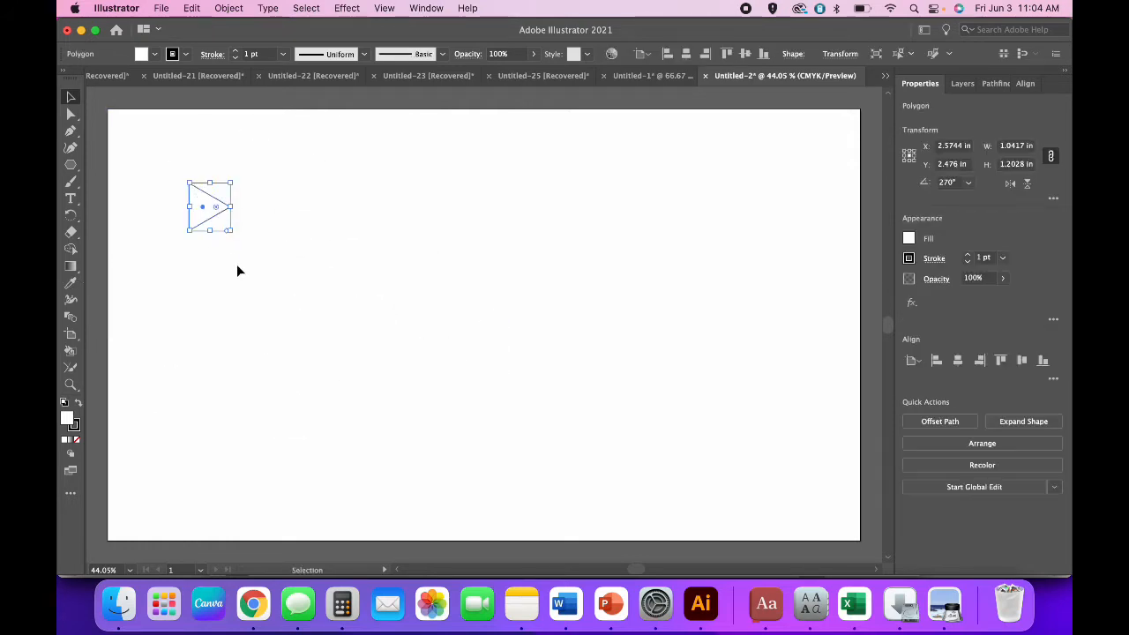
Step: Try pulling the triangle's right anchor point horizontally outward to about X 3.98 in, and undo it
{"action": "left_click", "coordinate": [72, 114]}
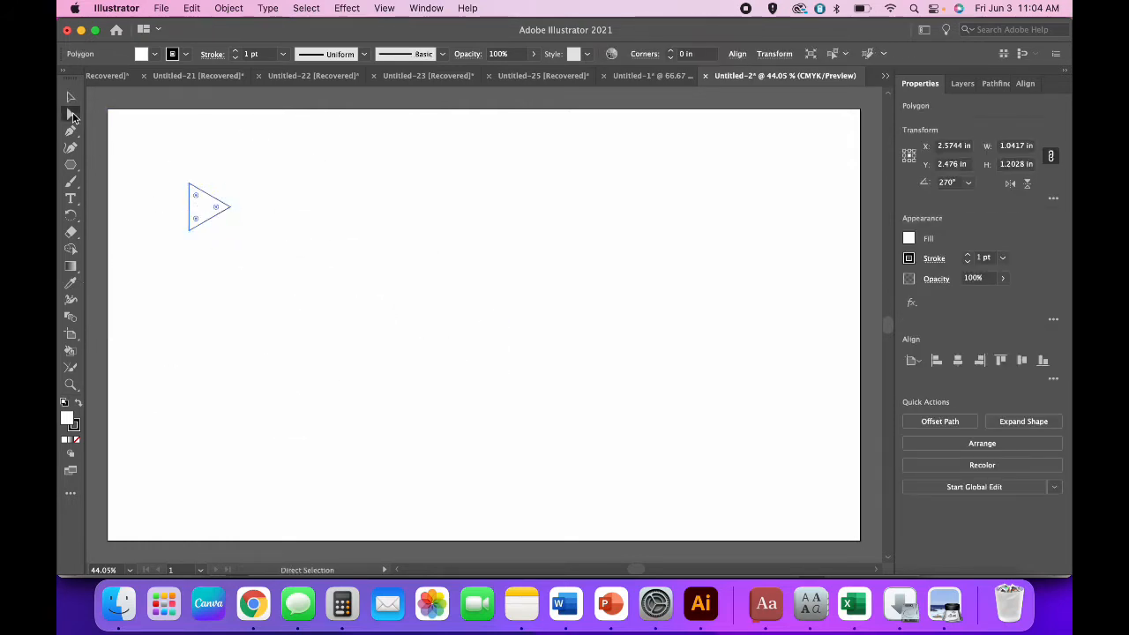
{"action": "left_click", "coordinate": [230, 208]}
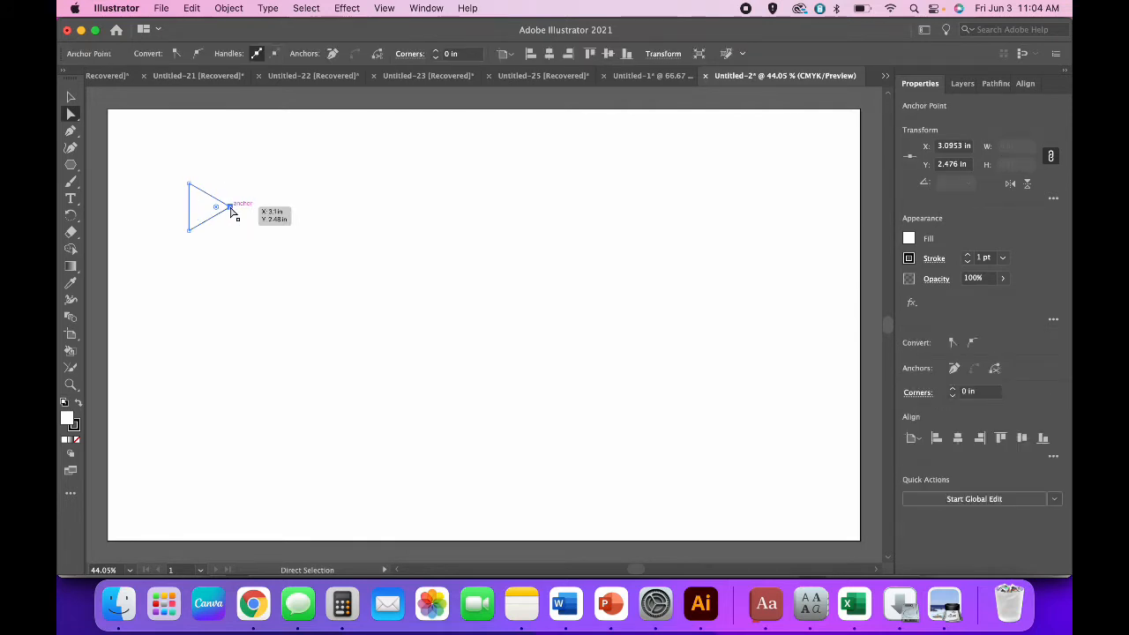
{"action": "left_click_drag", "start_coordinate": [231, 207], "coordinate": [265, 207]}
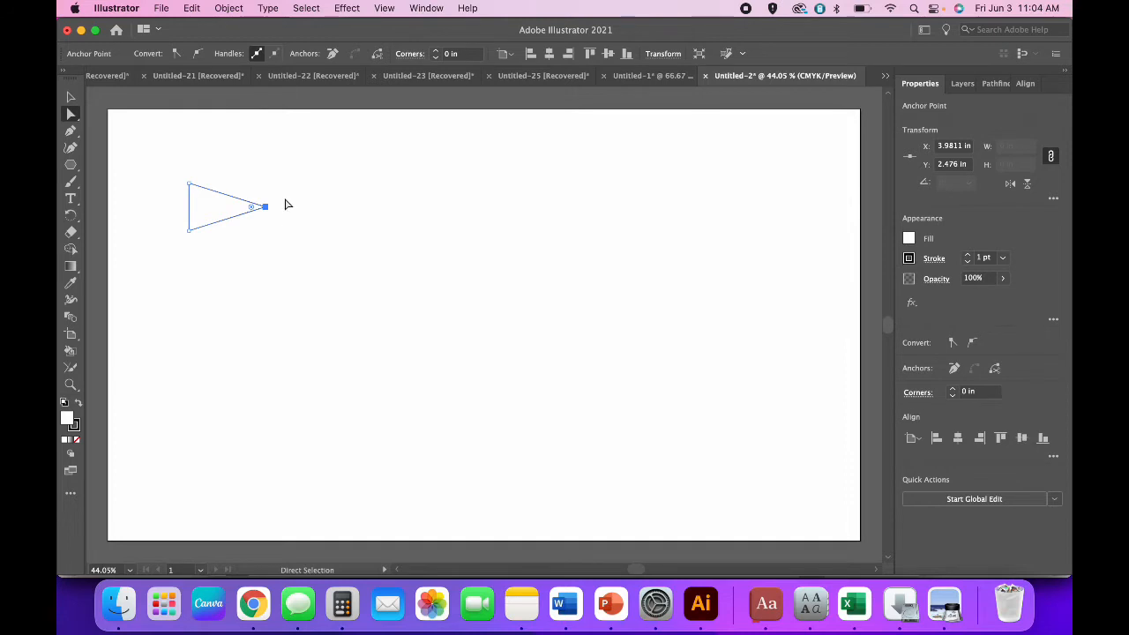
{"action": "key", "text": "super+z"}
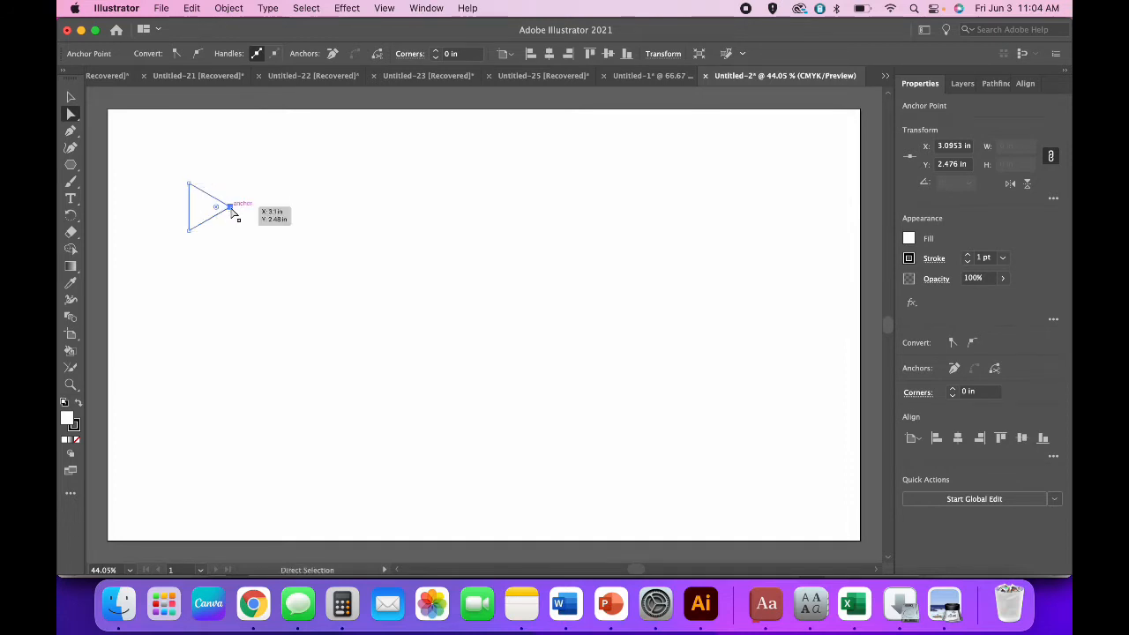
Step: Stretch the triangle by moving its right anchor point horizontally outward to about X 4.21 in
{"action": "key", "text": "super+equal"}
{"action": "key", "text": "super+equal"}
{"action": "key", "text": "super+equal"}
{"action": "key", "text": "super+equal"}
{"action": "scroll", "coordinate": [231, 212], "scroll_direction": "right", "scroll_amount": 3}
{"action": "scroll", "coordinate": [231, 212], "scroll_direction": "down", "scroll_amount": 1}
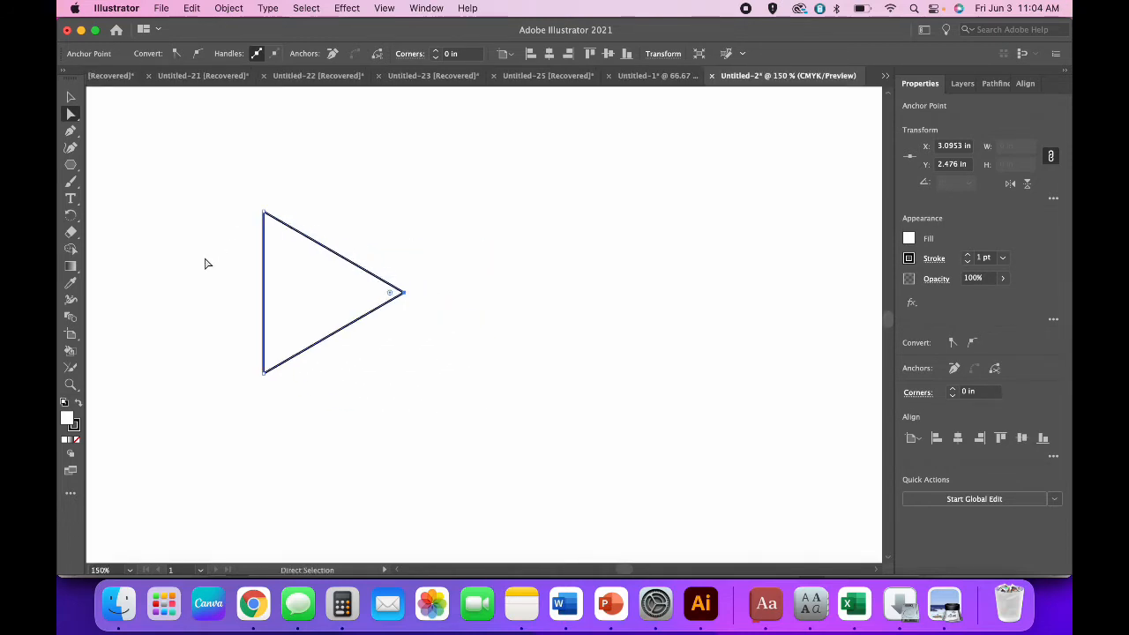
{"action": "left_click_drag", "start_coordinate": [392, 289], "coordinate": [421, 294]}
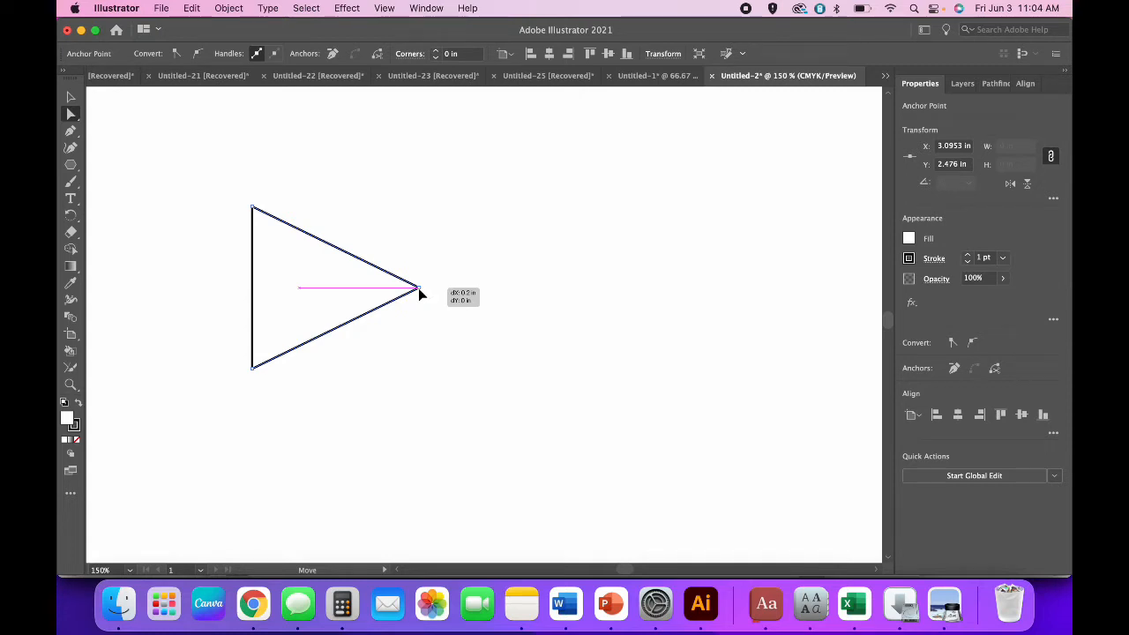
{"action": "left_click_drag", "start_coordinate": [421, 295], "coordinate": [544, 294]}
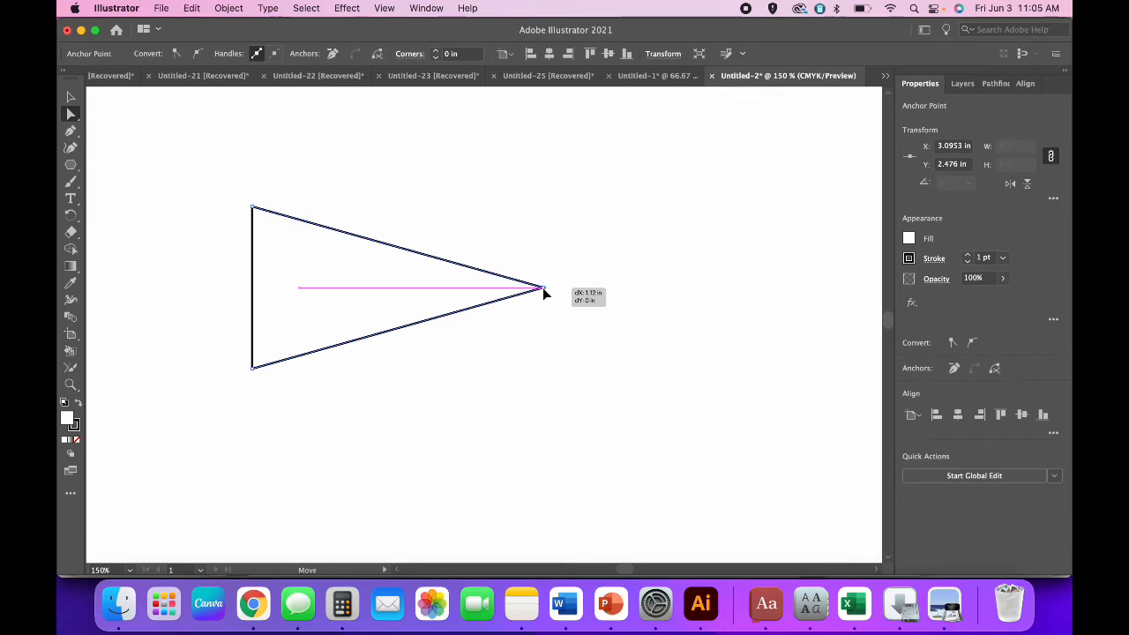
{"action": "left_click_drag", "start_coordinate": [544, 292], "coordinate": [544, 293]}
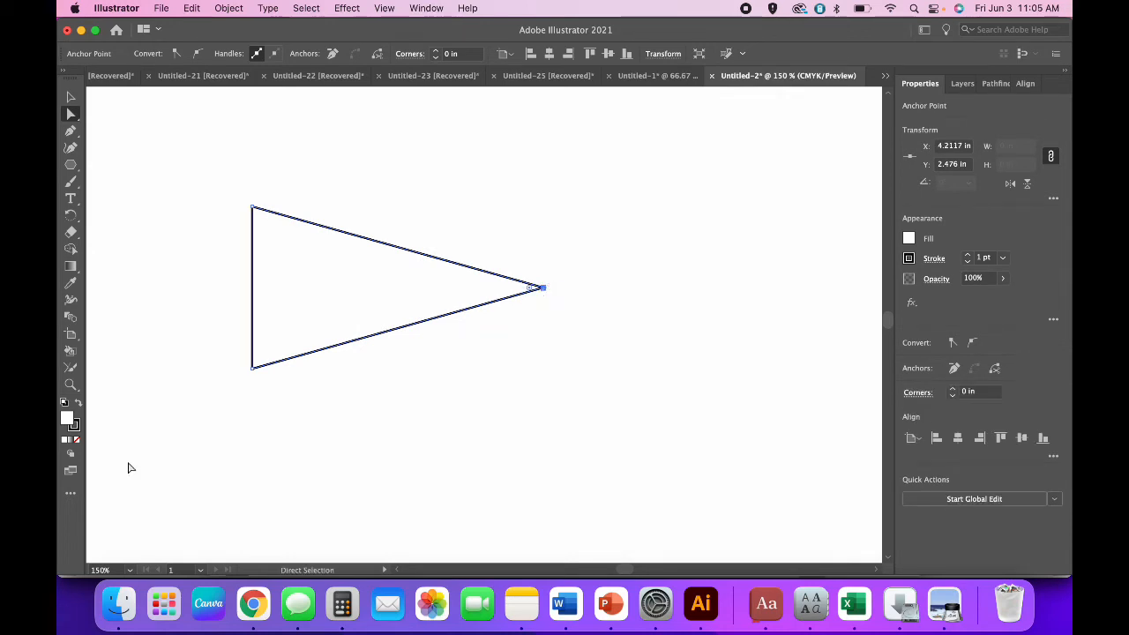
Step: Select the whole stretched triangle, set its fill to None, and deselect it
{"action": "left_click", "coordinate": [72, 97]}
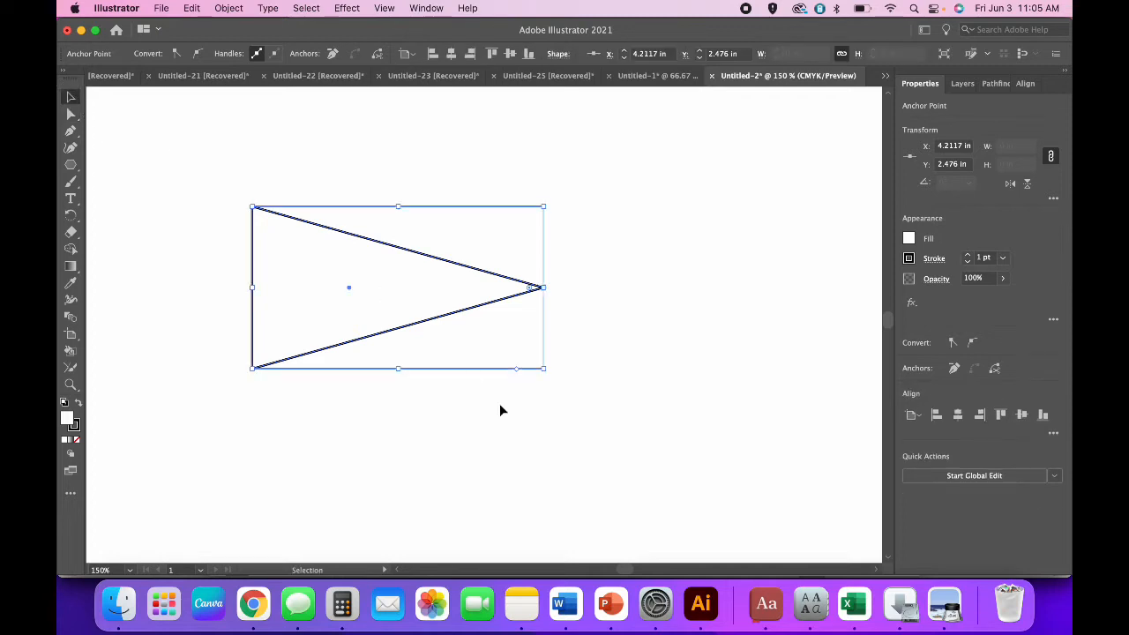
{"action": "left_click", "coordinate": [310, 282]}
{"action": "left_click", "coordinate": [156, 244]}
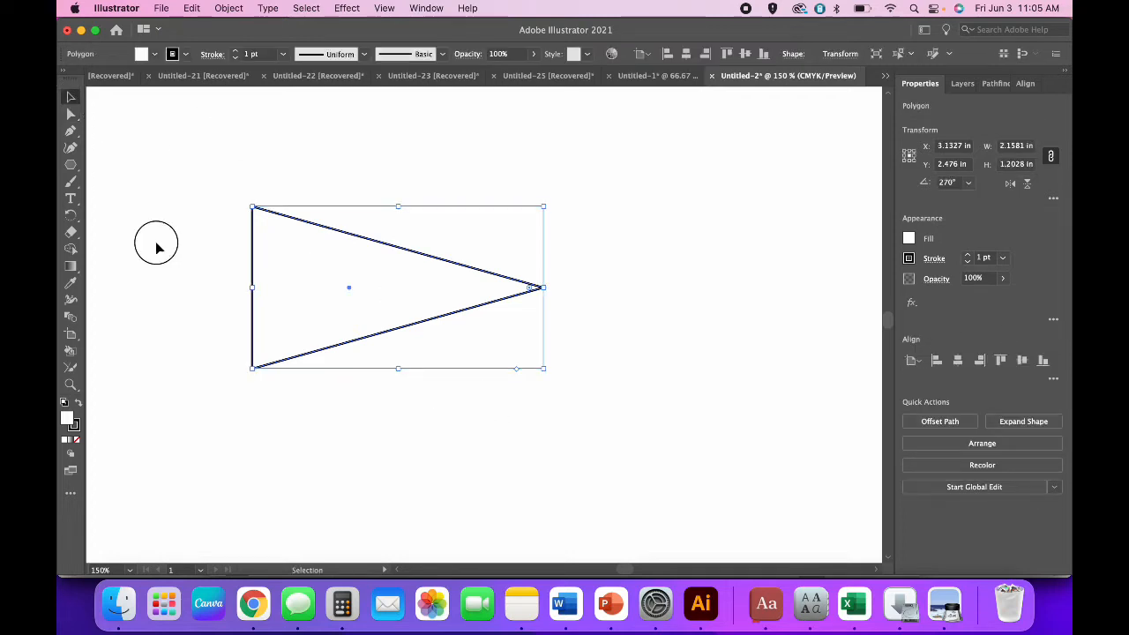
{"action": "left_click", "coordinate": [368, 308]}
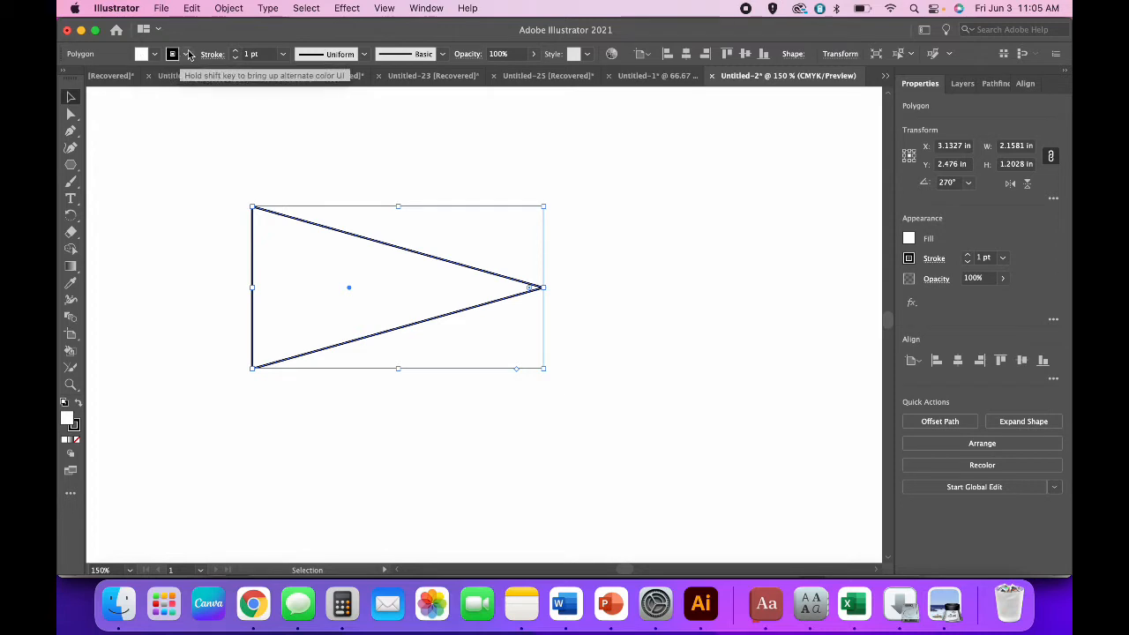
{"action": "left_click", "coordinate": [156, 57]}
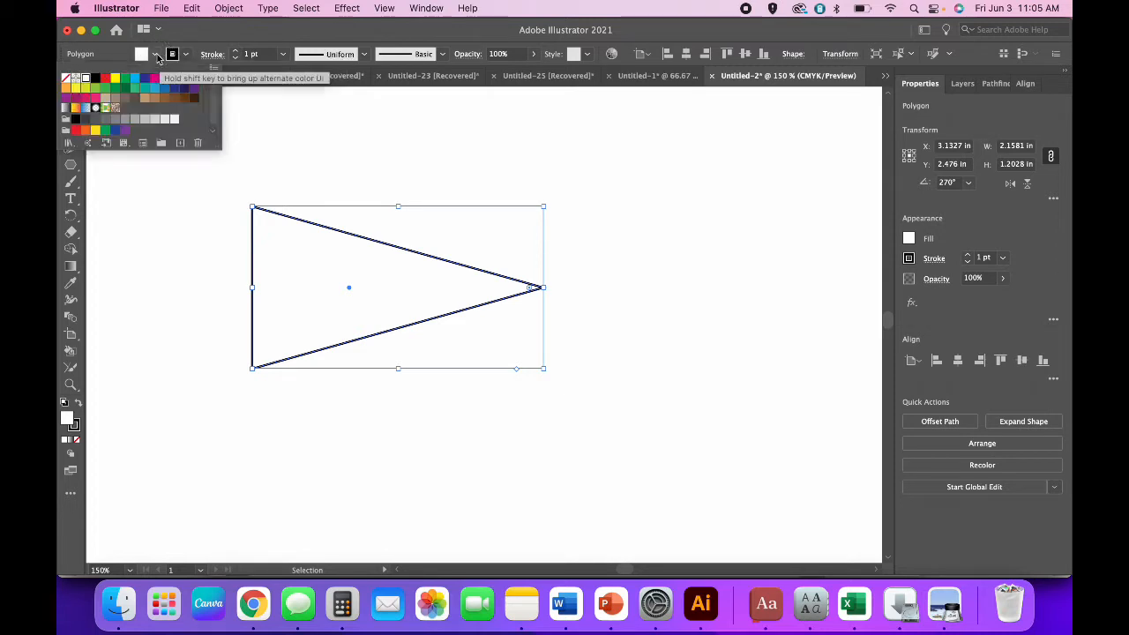
{"action": "left_click", "coordinate": [69, 80]}
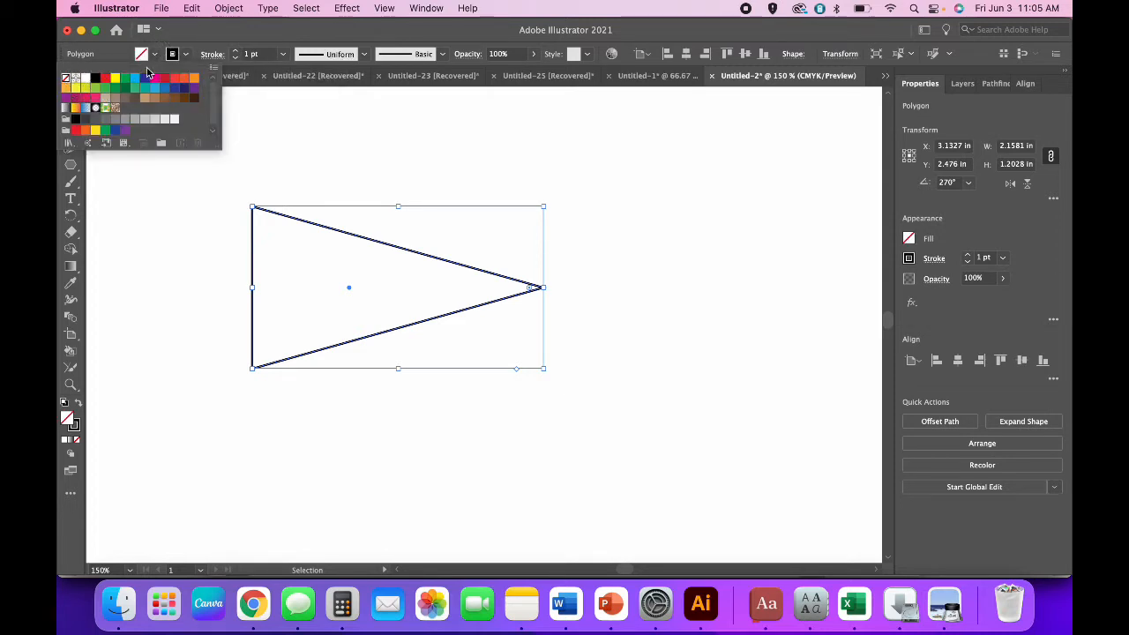
{"action": "left_click", "coordinate": [164, 217]}
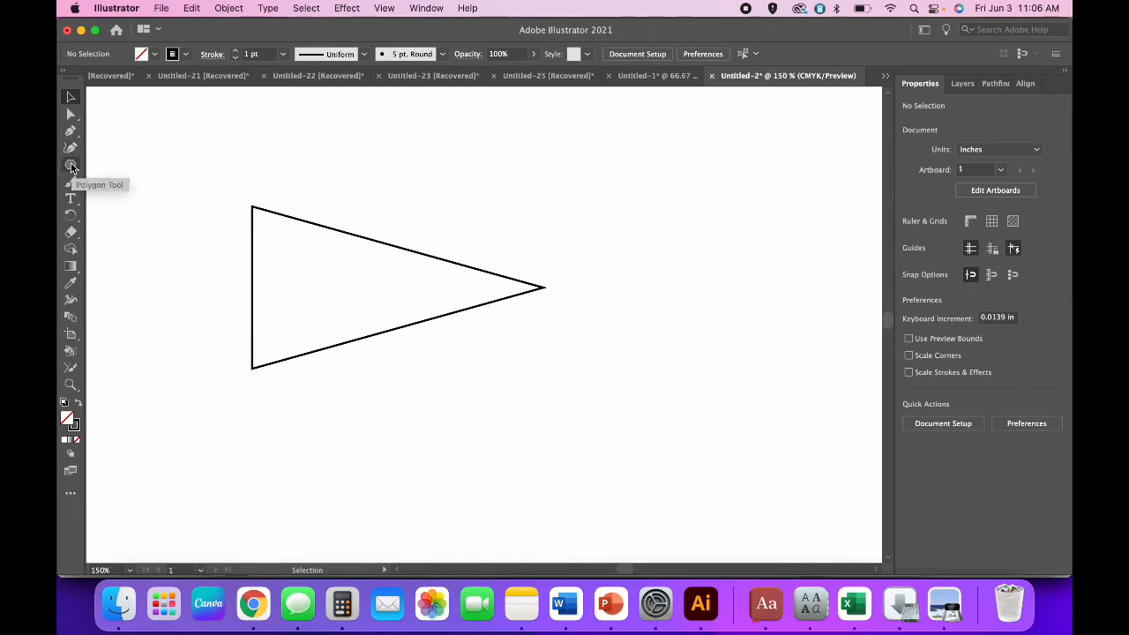
Step: Draw a line segment along the triangle's lower slanted edge, from the lower-left corner to the right tip
{"action": "left_click_drag", "start_coordinate": [71, 167], "coordinate": [140, 235]}
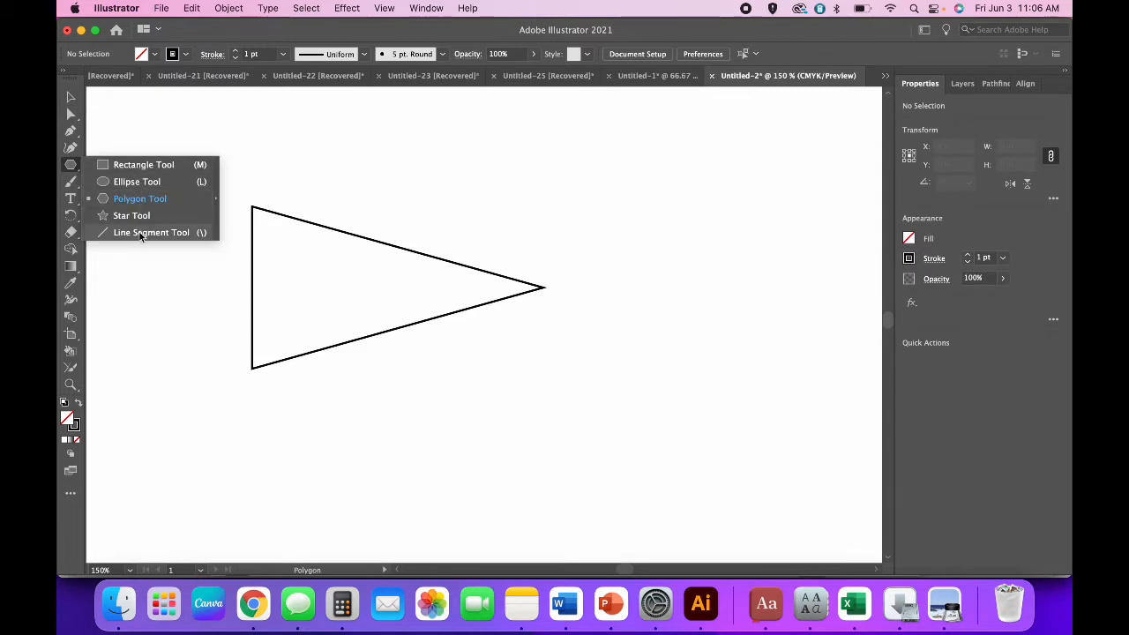
{"action": "left_click", "coordinate": [140, 235]}
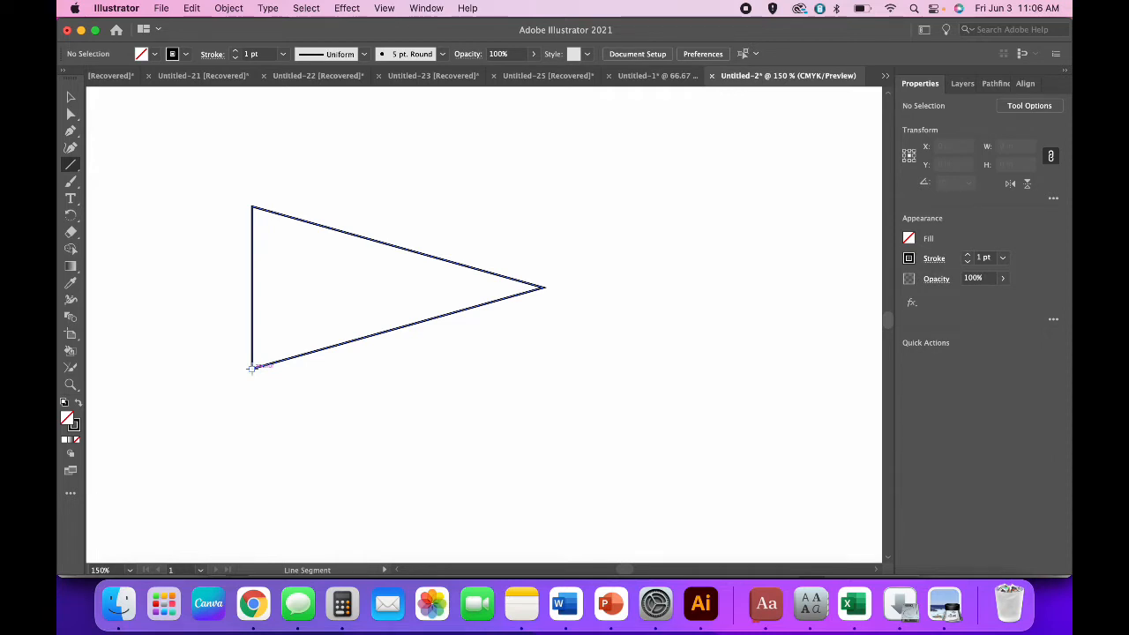
{"action": "left_click_drag", "start_coordinate": [251, 367], "coordinate": [544, 286]}
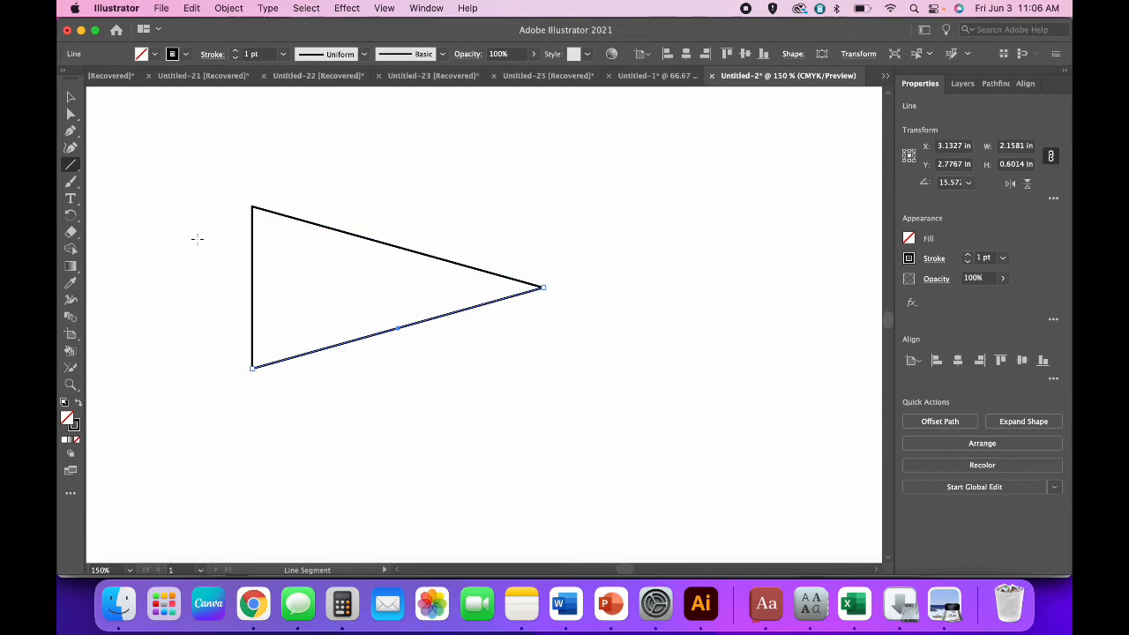
Step: Nudge the line straight down to about Y 2.92 in, leaving a gap below the triangle's lower edge
{"action": "key", "text": "Down"}
{"action": "key", "text": "Down"}
{"action": "key", "text": "Down"}
{"action": "key", "text": "Down"}
{"action": "key", "text": "Down"}
{"action": "key", "text": "Down"}
{"action": "key", "text": "Down"}
{"action": "key", "text": "Down"}
{"action": "key", "text": "Down"}
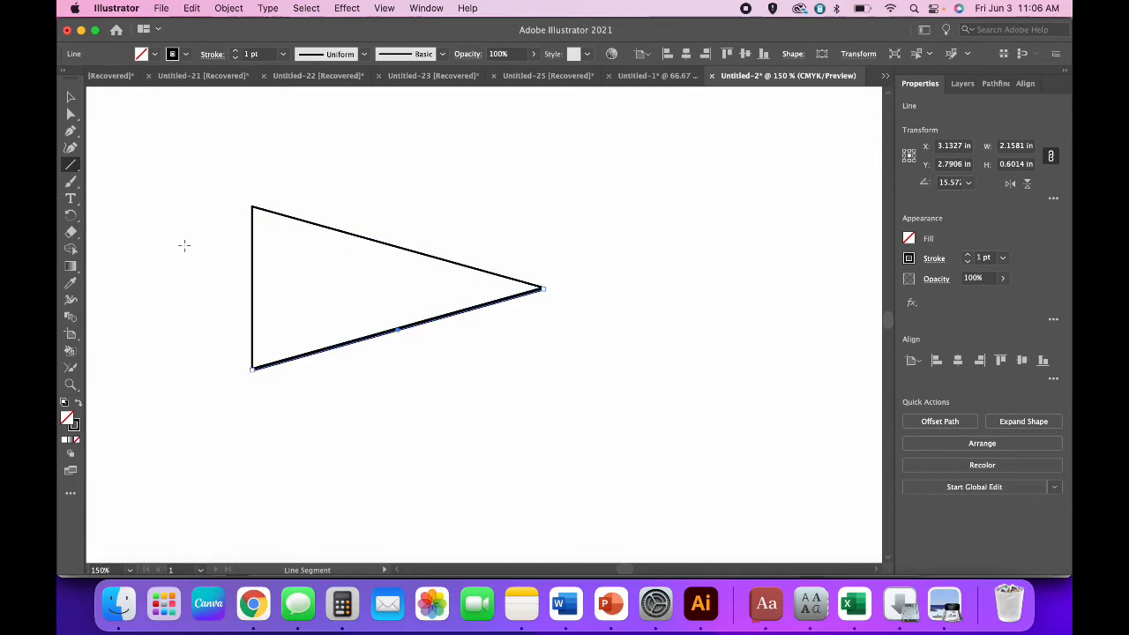
{"action": "key", "text": "Down"}
{"action": "key", "text": "Down"}
{"action": "key", "text": "Down"}
{"action": "key", "text": "Down"}
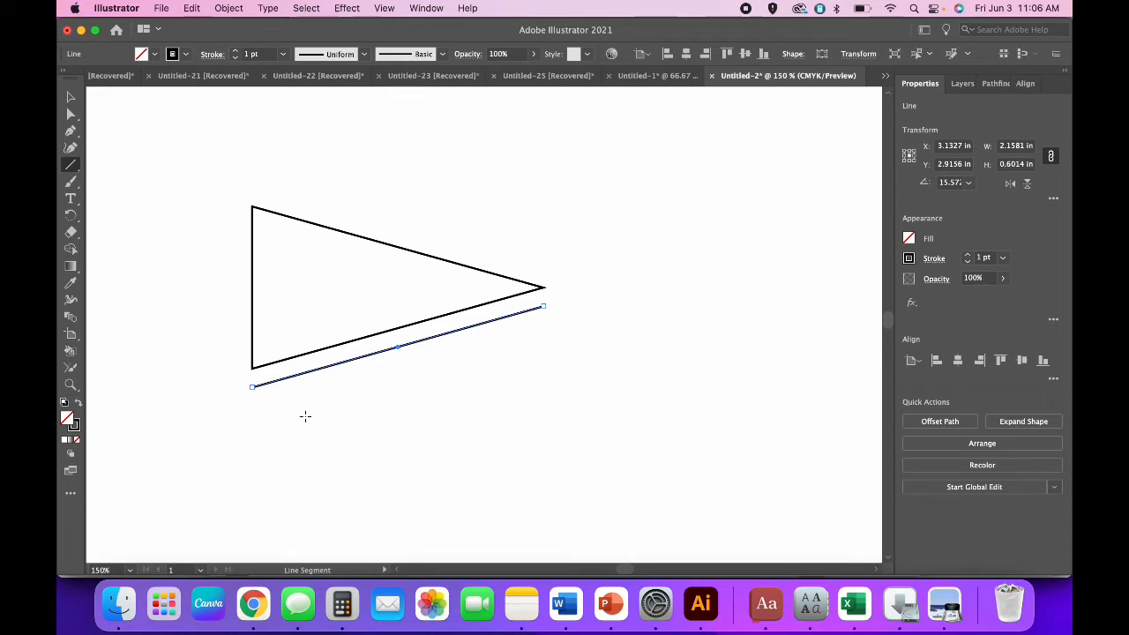
Step: Place path type with the placeholder text on the slanted line and set its font to The Wild Things Script Bold
{"action": "left_click", "coordinate": [70, 199]}
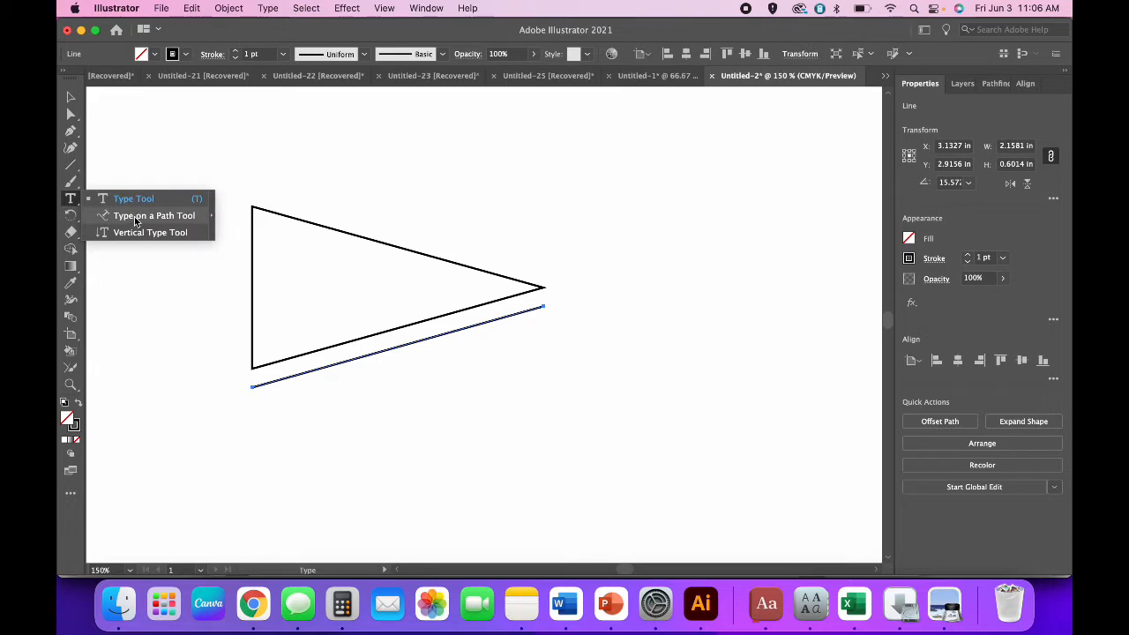
{"action": "left_click", "coordinate": [135, 221]}
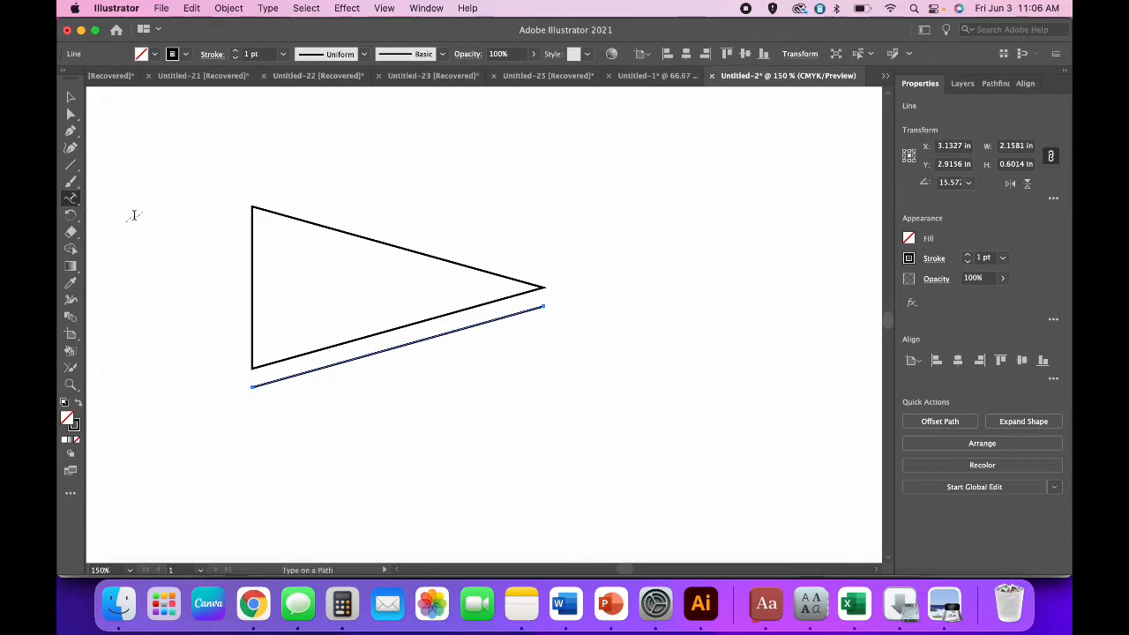
{"action": "left_click", "coordinate": [292, 376]}
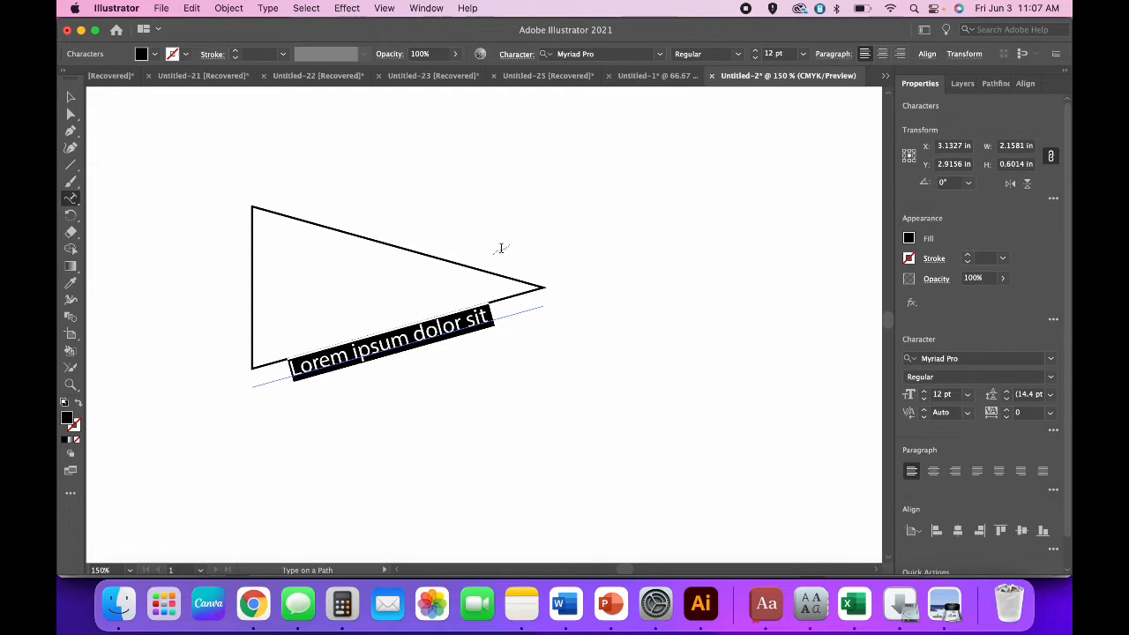
{"action": "left_click", "coordinate": [658, 56]}
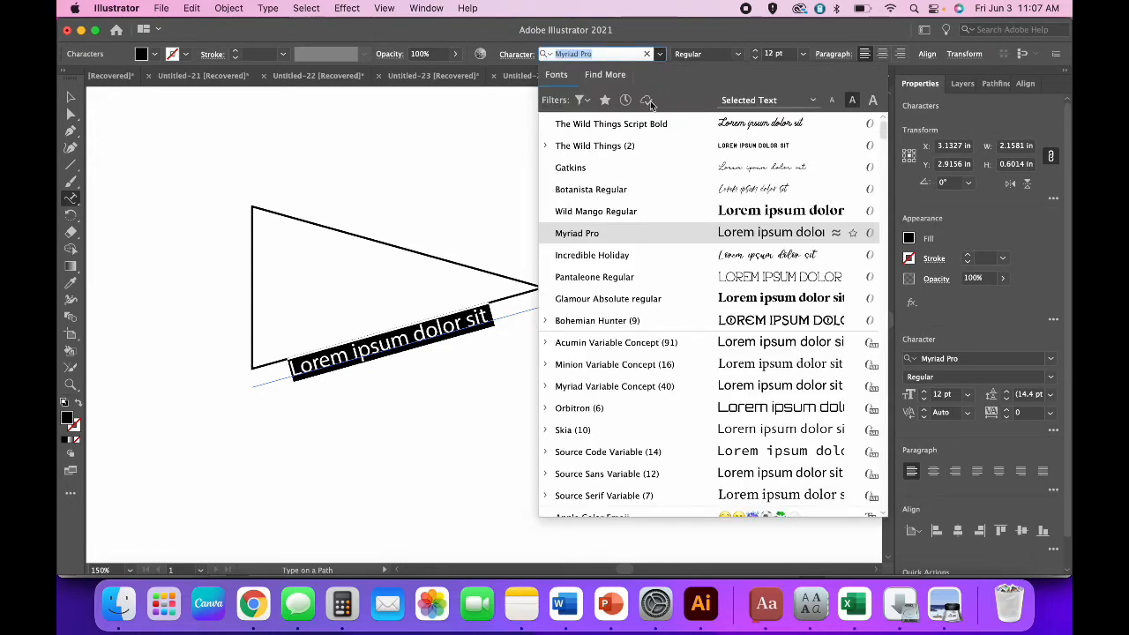
{"action": "left_click", "coordinate": [646, 127]}
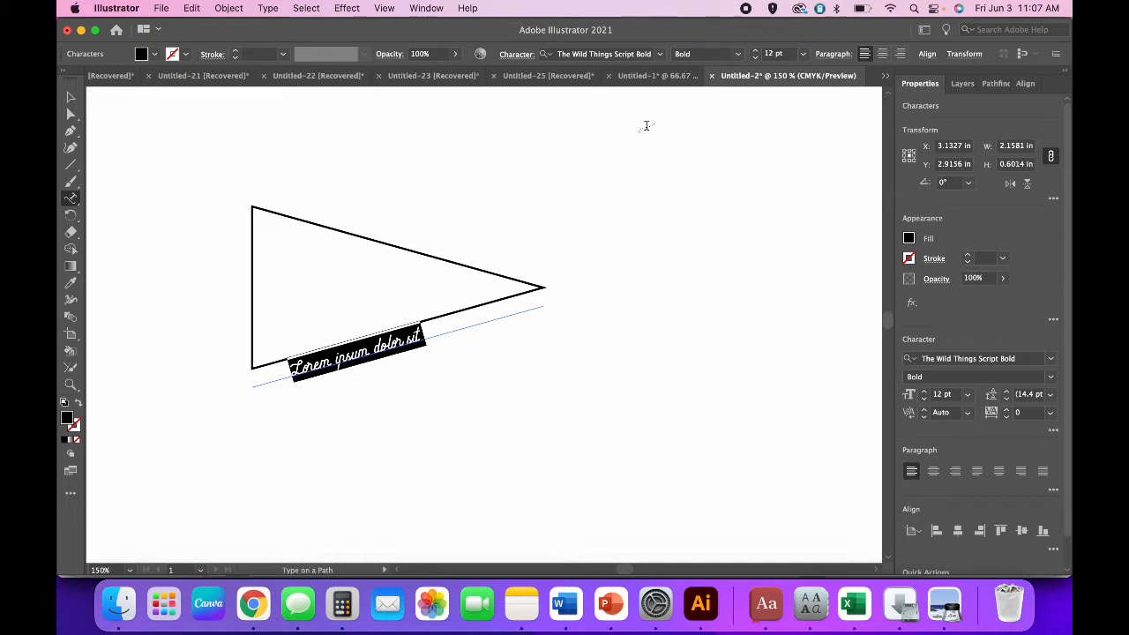
Step: Replace the placeholder text on the slanted line with "one" and set its font size to 50 pt
{"action": "type", "text": "one"}
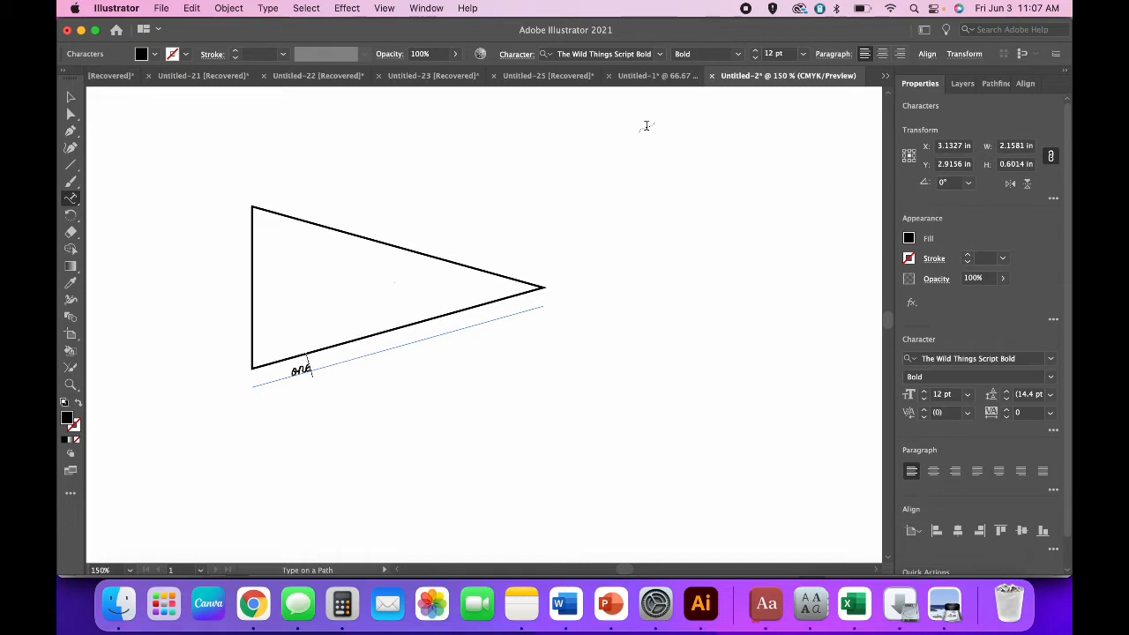
{"action": "key", "text": "super+a"}
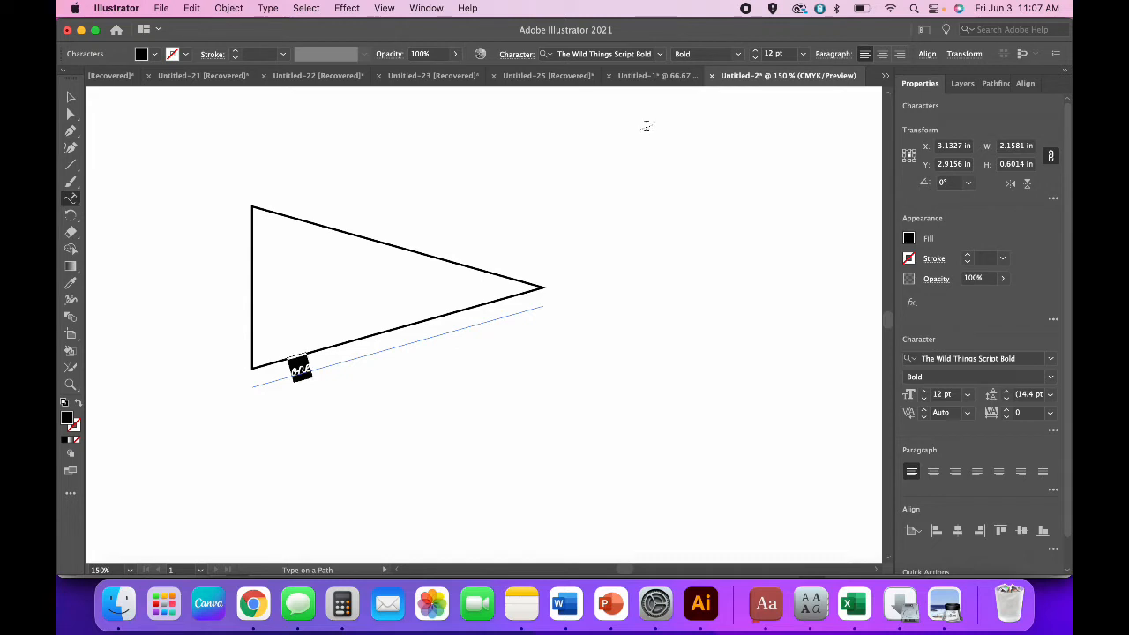
{"action": "left_click", "coordinate": [768, 55]}
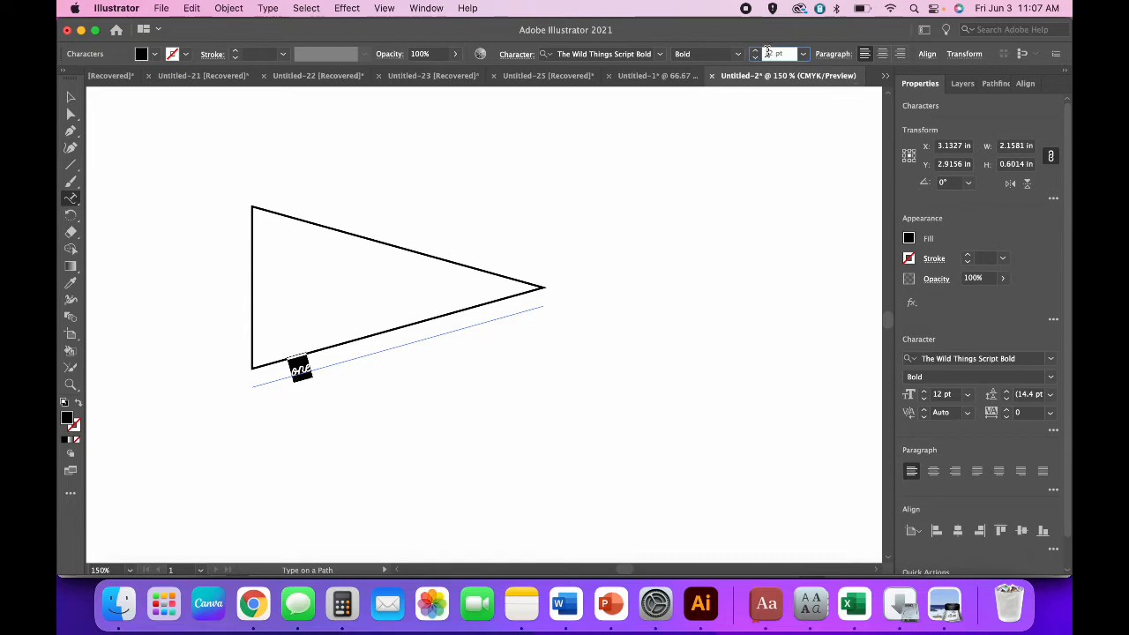
{"action": "type", "text": "50"}
{"action": "key", "text": "Return"}
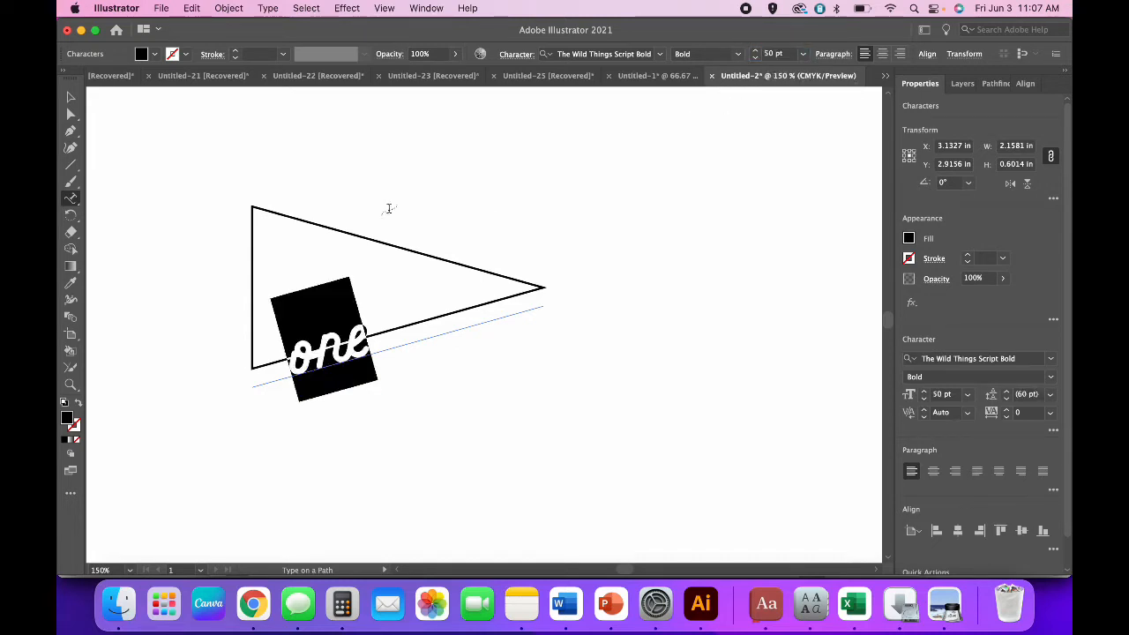
Step: Move the "one" path text clear of the triangle, to about X 3.57 in, Y 3.64 in, and convert it to outlines
{"action": "left_click", "coordinate": [71, 96]}
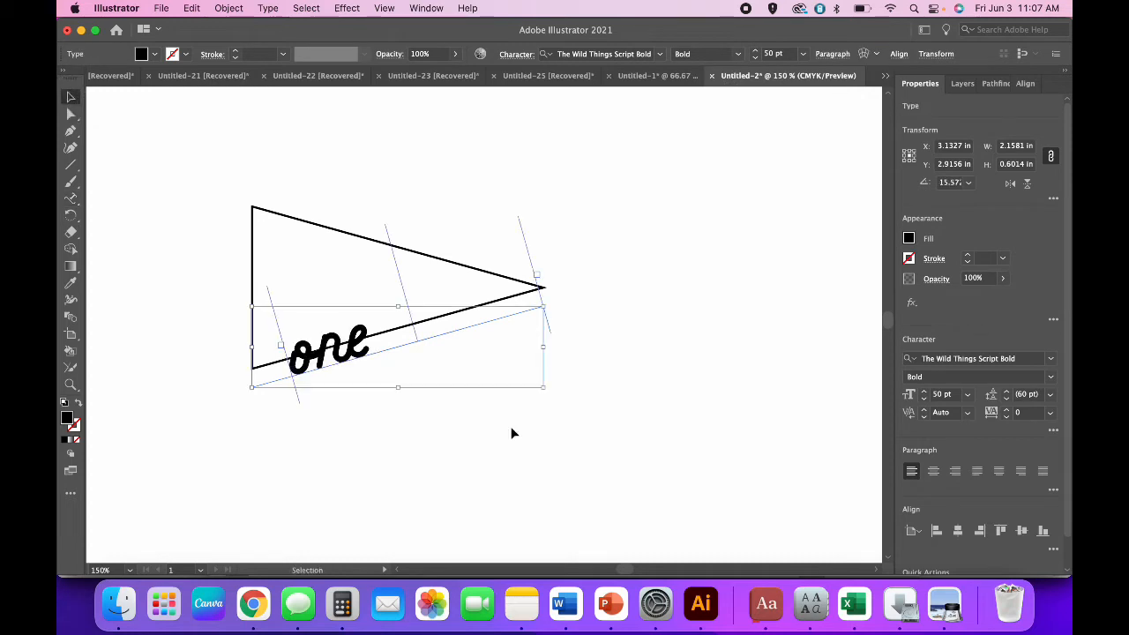
{"action": "scroll", "coordinate": [504, 436], "scroll_direction": "down", "scroll_amount": 2}
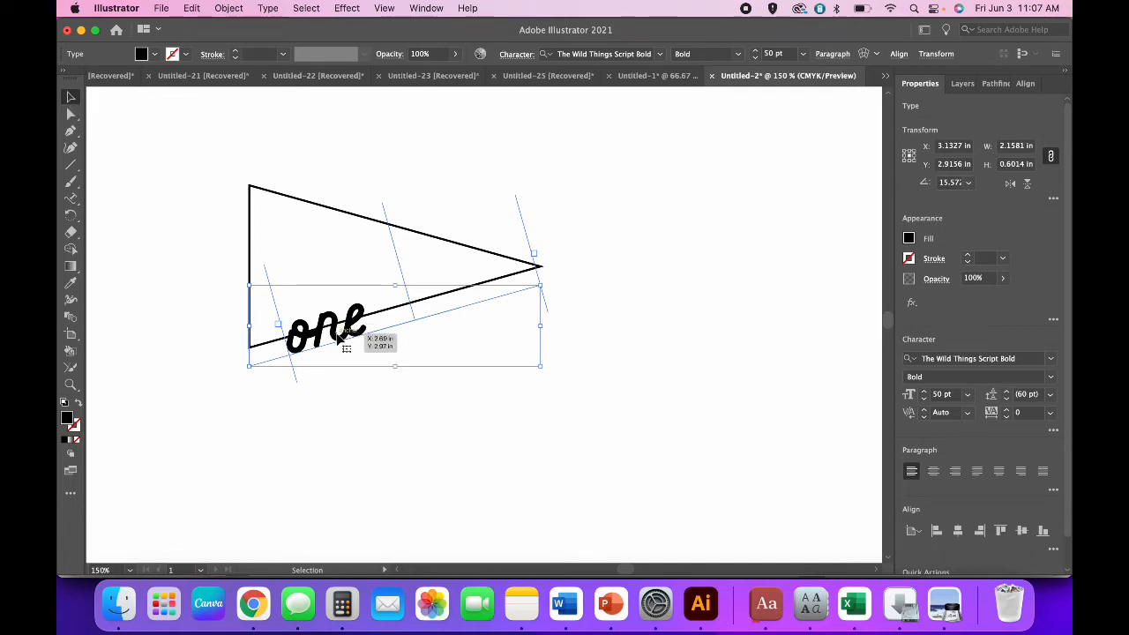
{"action": "left_click_drag", "start_coordinate": [345, 337], "coordinate": [406, 435]}
{"action": "scroll", "coordinate": [665, 453], "scroll_direction": "down", "scroll_amount": 5}
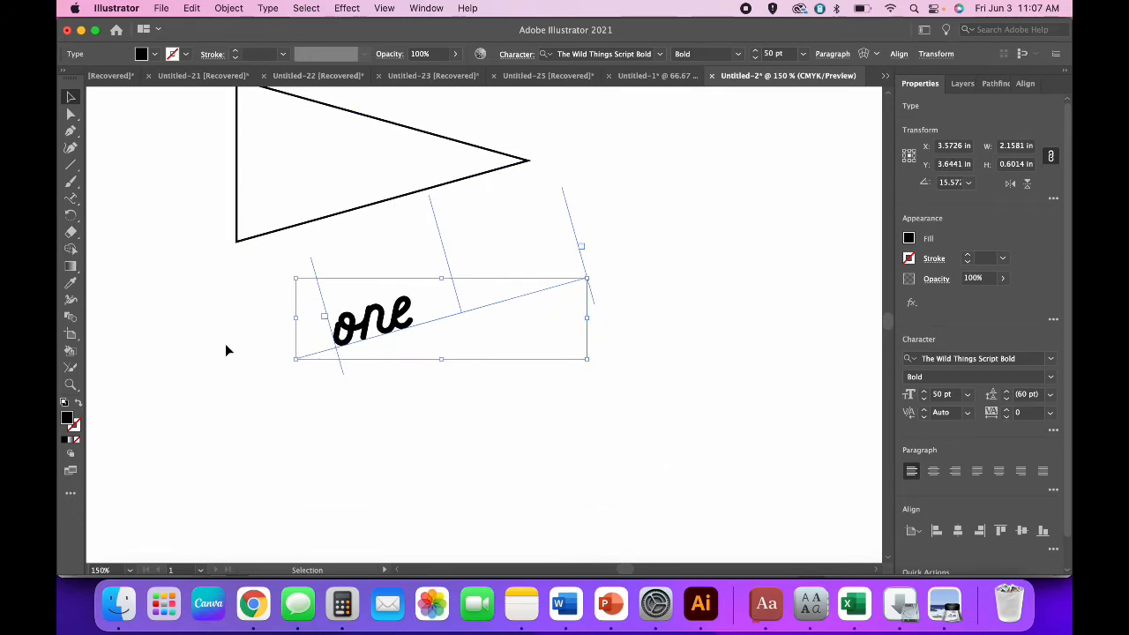
{"action": "scroll", "coordinate": [225, 350], "scroll_direction": "up", "scroll_amount": 1}
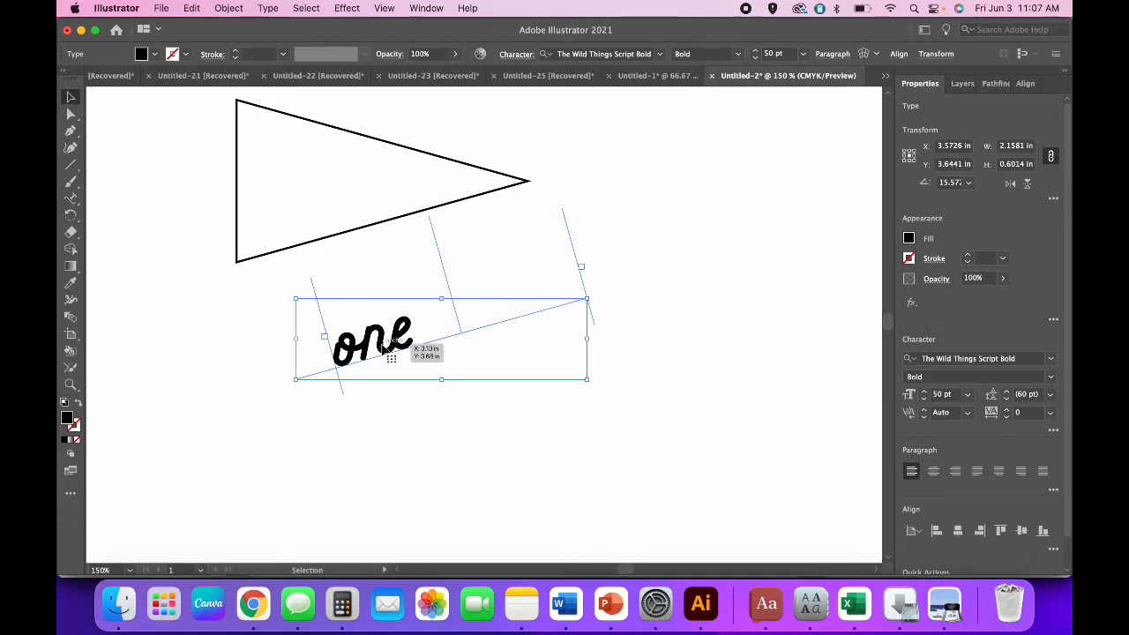
{"action": "right_click", "coordinate": [385, 349]}
{"action": "left_click", "coordinate": [198, 368]}
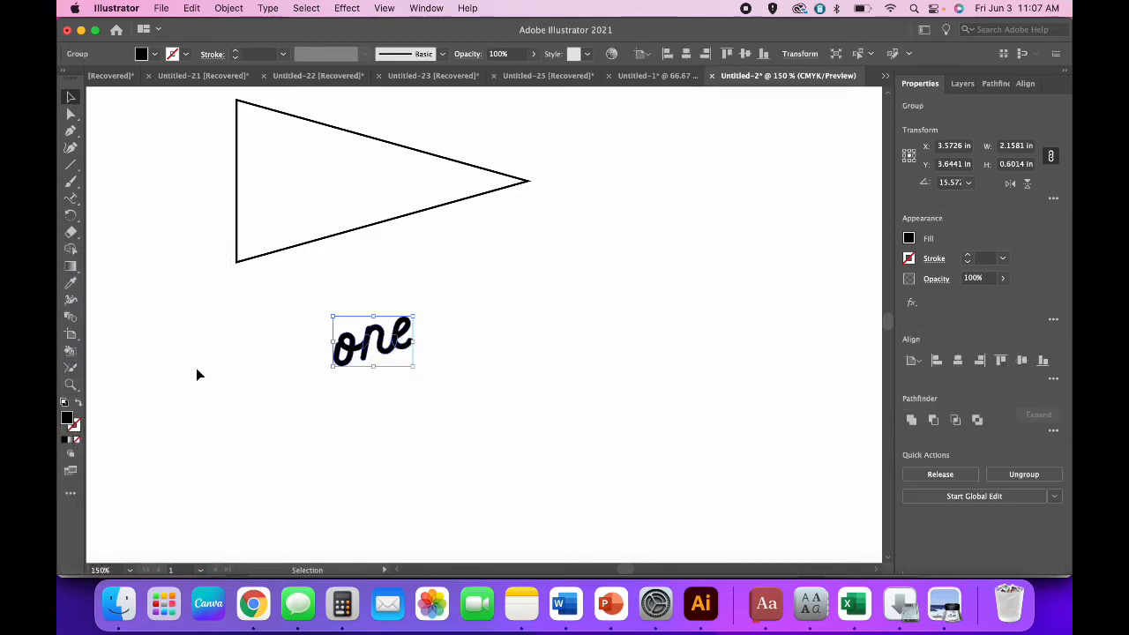
Step: Unite the overlapping letters of "one" into a single shape and swap its fill and stroke
{"action": "key", "text": "super+equal"}
{"action": "key", "text": "super+equal"}
{"action": "key", "text": "super+equal"}
{"action": "key", "text": "super+equal"}
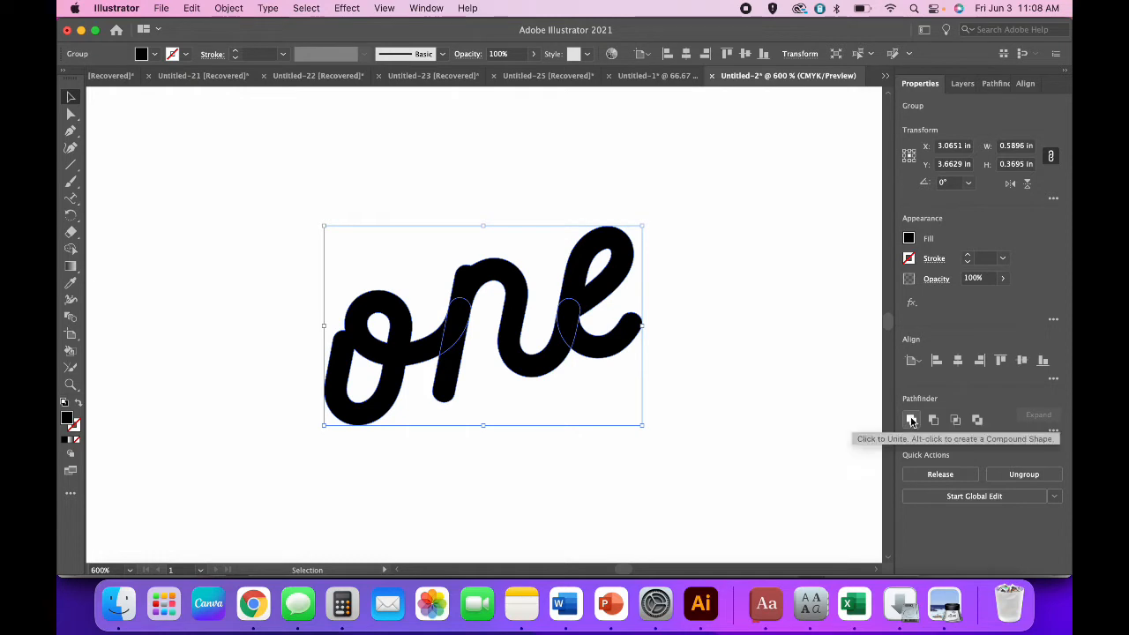
{"action": "left_click", "coordinate": [430, 8]}
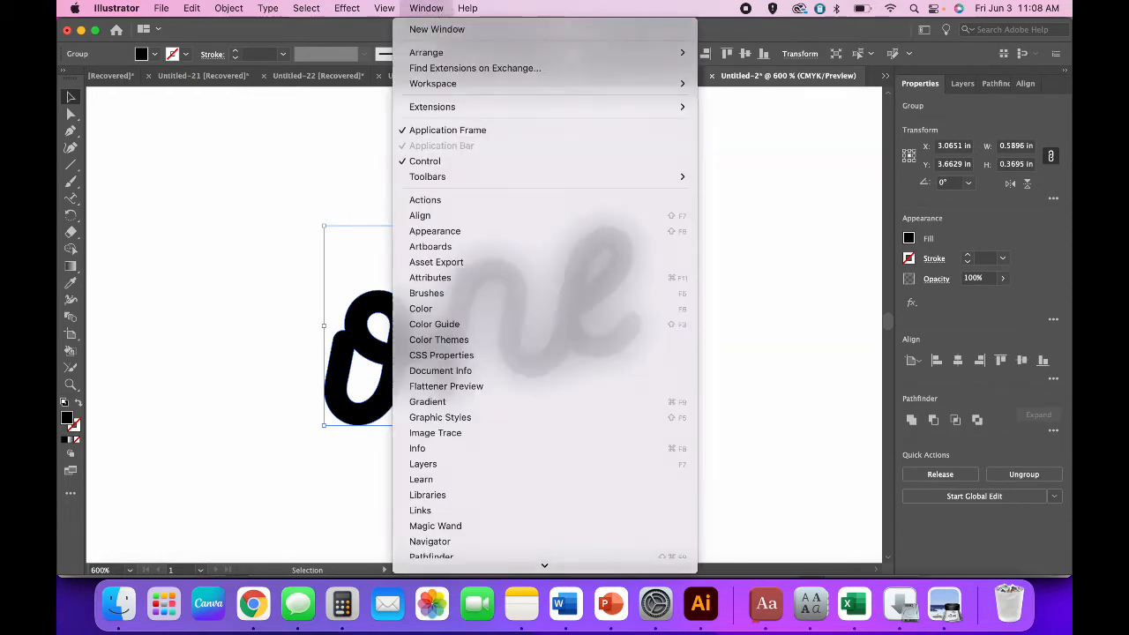
{"action": "left_click", "coordinate": [848, 332]}
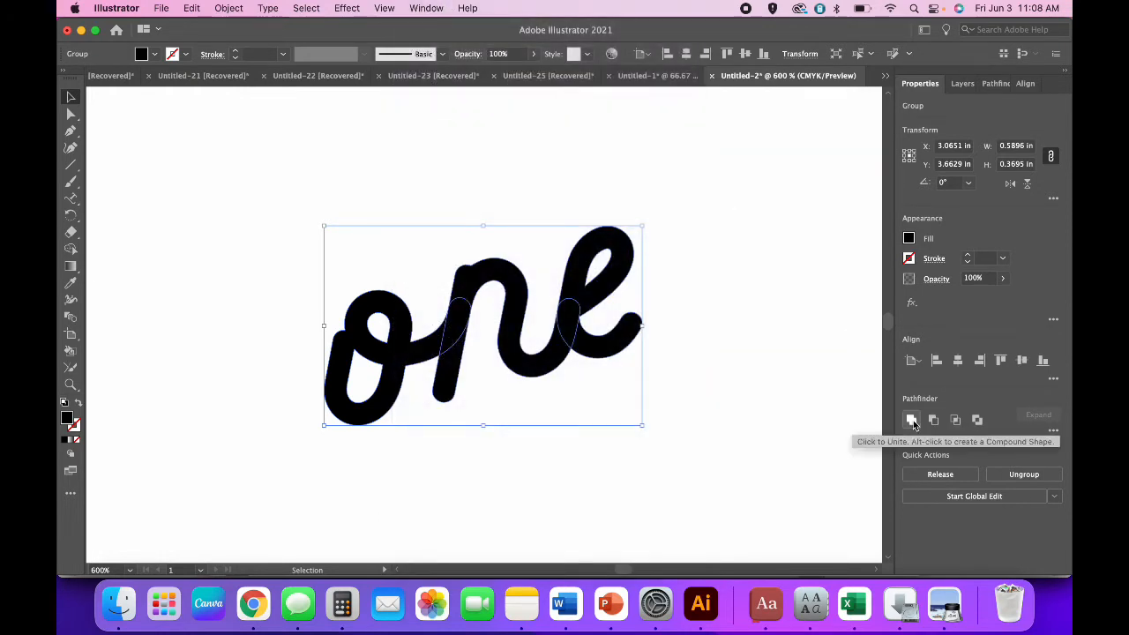
{"action": "left_click", "coordinate": [911, 421]}
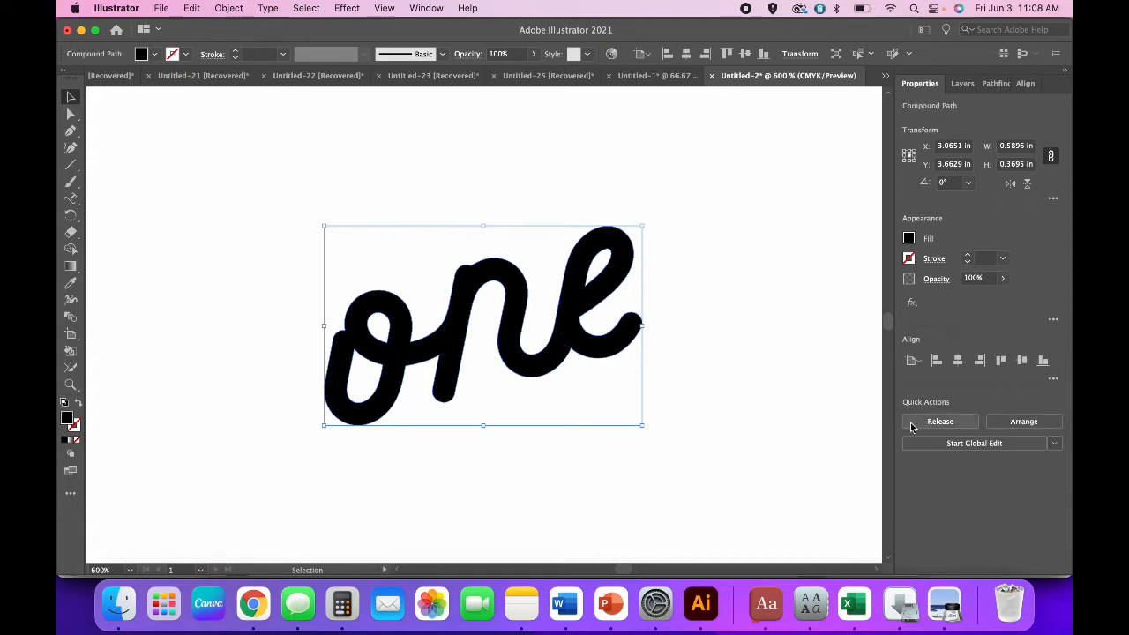
{"action": "left_click", "coordinate": [78, 404]}
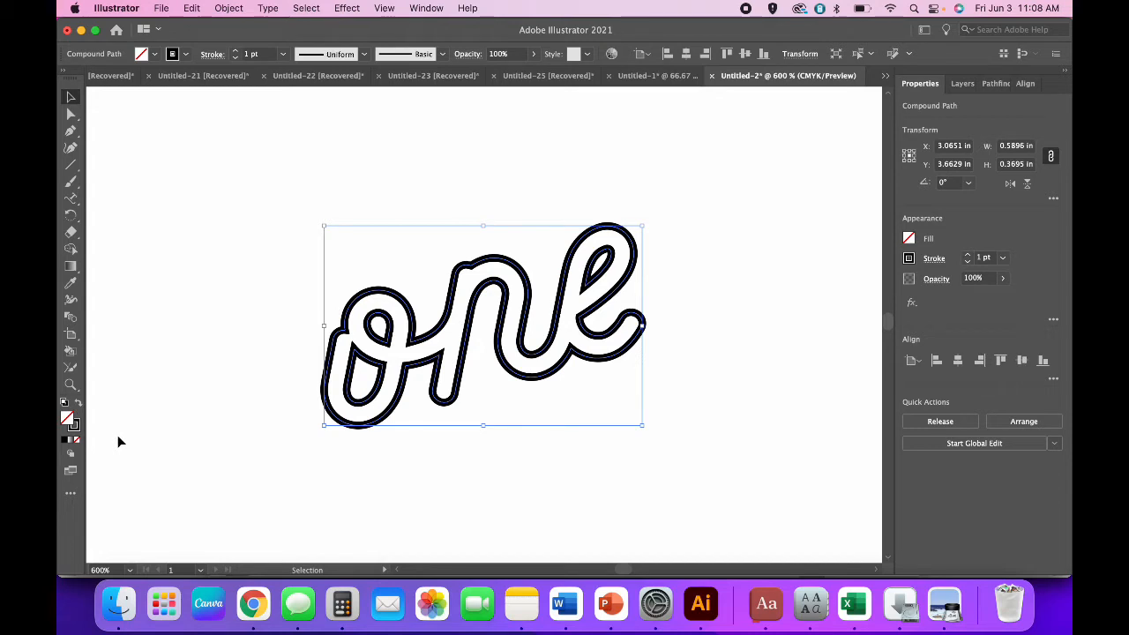
{"action": "key", "text": "super+1"}
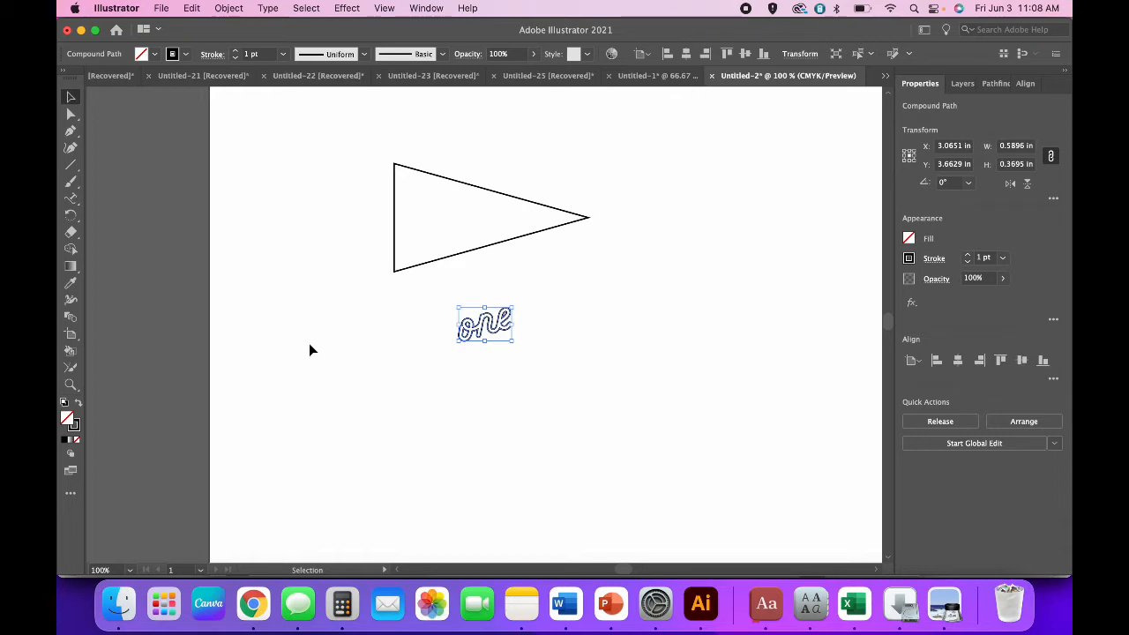
Step: Deselect the lettering and draw a line segment along the triangle's lower slanted edge, from the lower-left corner to the right tip
{"action": "left_click", "coordinate": [74, 166]}
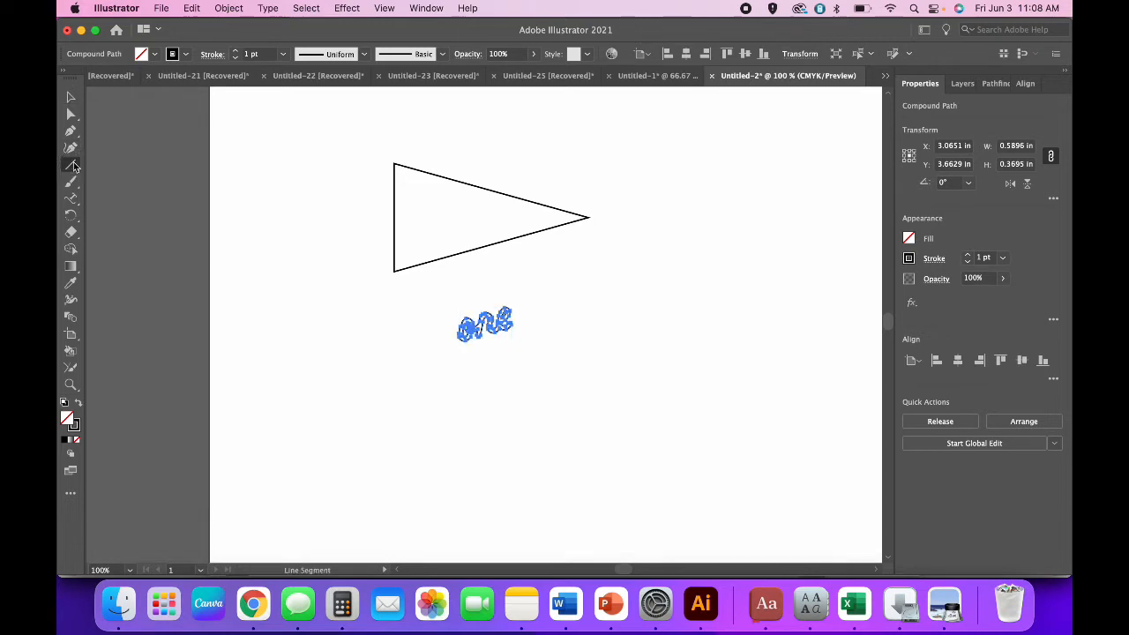
{"action": "left_click", "coordinate": [71, 97]}
{"action": "left_click", "coordinate": [320, 280]}
{"action": "left_click", "coordinate": [72, 167]}
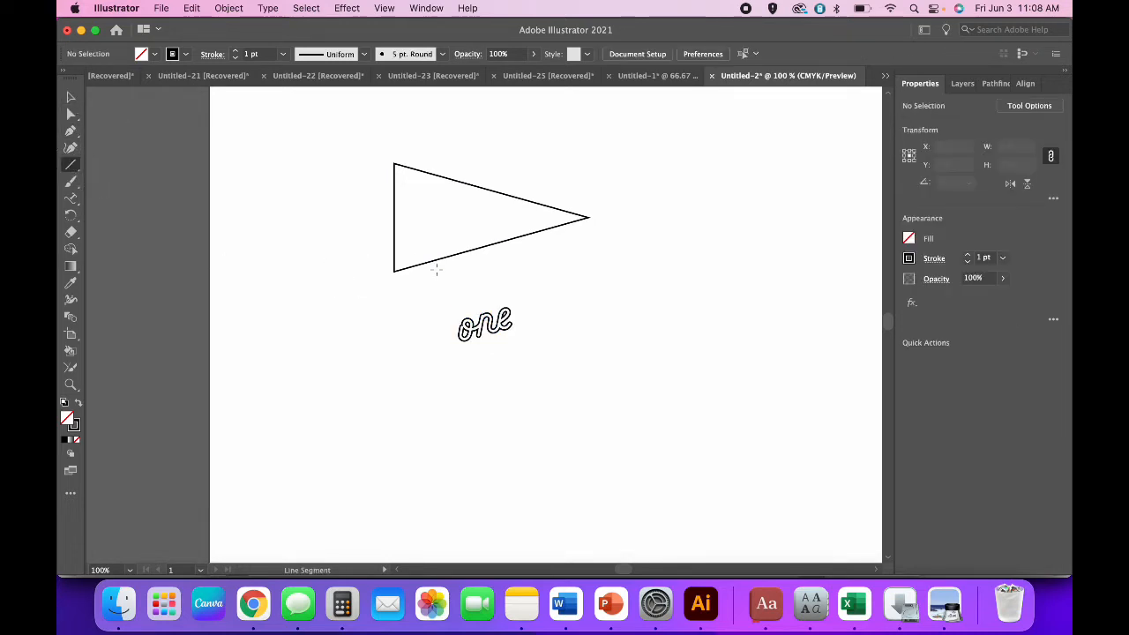
{"action": "left_click", "coordinate": [395, 270]}
{"action": "left_click_drag", "start_coordinate": [395, 270], "coordinate": [588, 217]}
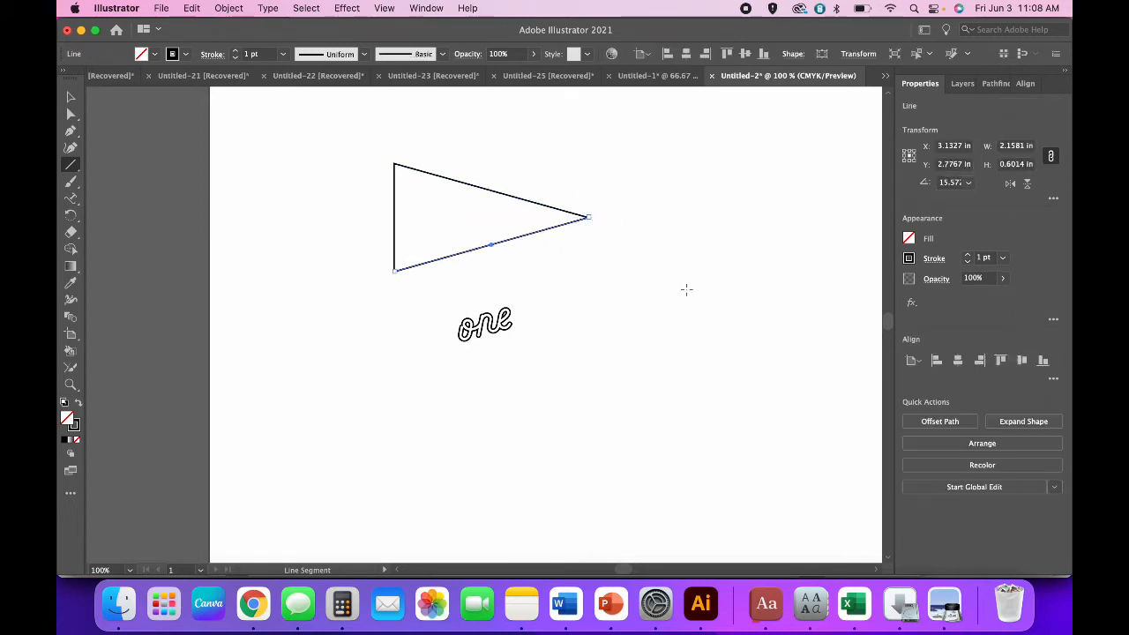
Step: Nudge the new line straight down to about Y 3.30 in, below the triangle's slanted edge
{"action": "key", "text": "Down"}
{"action": "key", "text": "Down"}
{"action": "key", "text": "Down"}
{"action": "key", "text": "Down"}
{"action": "key", "text": "Down"}
{"action": "key", "text": "Down"}
{"action": "key", "text": "Down"}
{"action": "key", "text": "Down"}
{"action": "key", "text": "Down"}
{"action": "key", "text": "Down"}
{"action": "key", "text": "Down"}
{"action": "key", "text": "Down"}
{"action": "key", "text": "Down"}
{"action": "key", "text": "Down"}
{"action": "key", "text": "Down"}
{"action": "key", "text": "Down"}
{"action": "key", "text": "Down"}
{"action": "key", "text": "Down"}
{"action": "key", "text": "Down"}
{"action": "key", "text": "Down"}
{"action": "key", "text": "Down"}
{"action": "key", "text": "Down"}
{"action": "key", "text": "Down"}
{"action": "key", "text": "Down"}
{"action": "key", "text": "Down"}
{"action": "key", "text": "Down"}
{"action": "key", "text": "Down"}
{"action": "key", "text": "Down"}
{"action": "key", "text": "Down"}
{"action": "key", "text": "Down"}
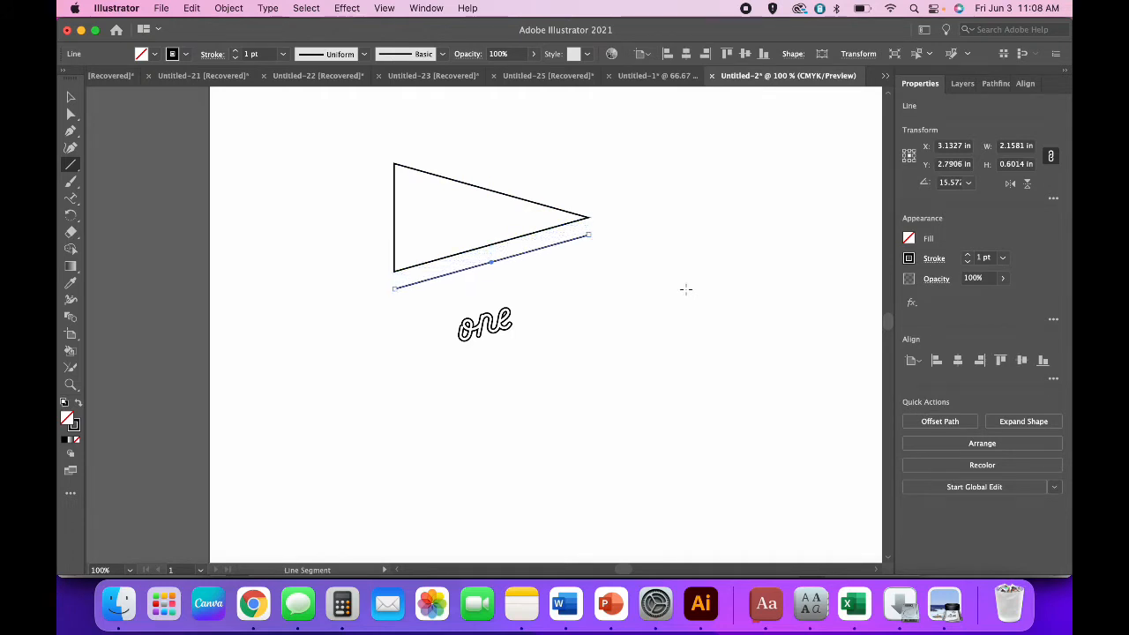
{"action": "key", "text": "Down"}
{"action": "key", "text": "Down"}
{"action": "key", "text": "Down"}
{"action": "key", "text": "Down"}
{"action": "key", "text": "Down"}
{"action": "key", "text": "Down"}
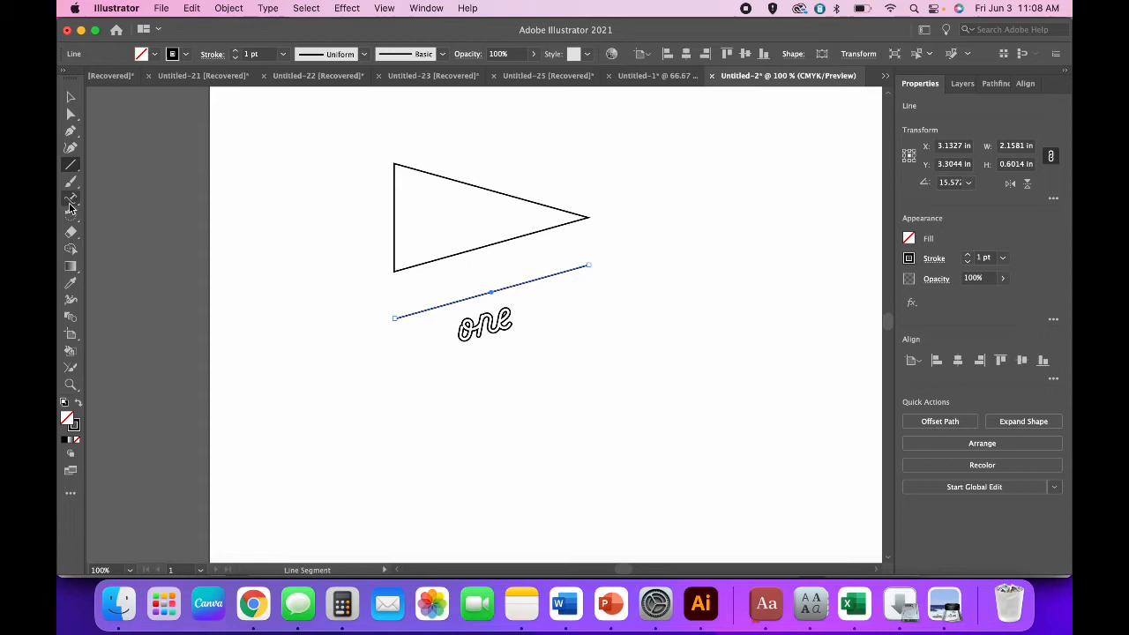
Step: Move the "one" lettering to the empty area beyond the triangle's tip and the slanted line down to about Y 4.10 in
{"action": "left_click", "coordinate": [70, 97]}
{"action": "left_click_drag", "start_coordinate": [514, 332], "coordinate": [819, 237]}
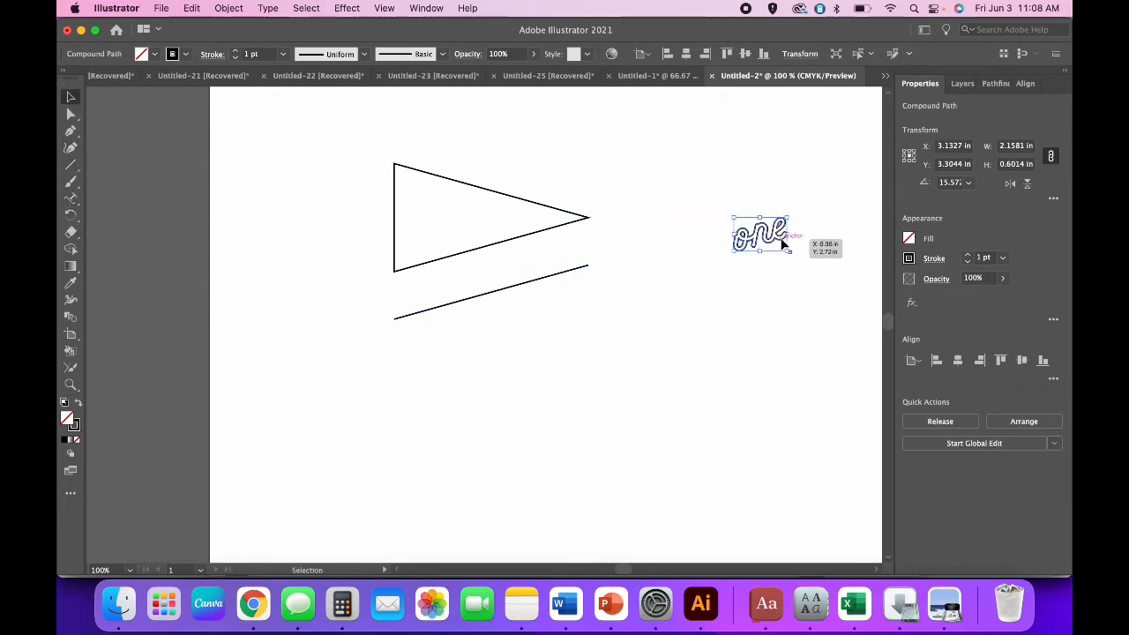
{"action": "left_click_drag", "start_coordinate": [492, 302], "coordinate": [492, 374]}
Step: Place path type reading "MONTH" on the slanted line in The Wild Things Bold
{"action": "left_click", "coordinate": [71, 198]}
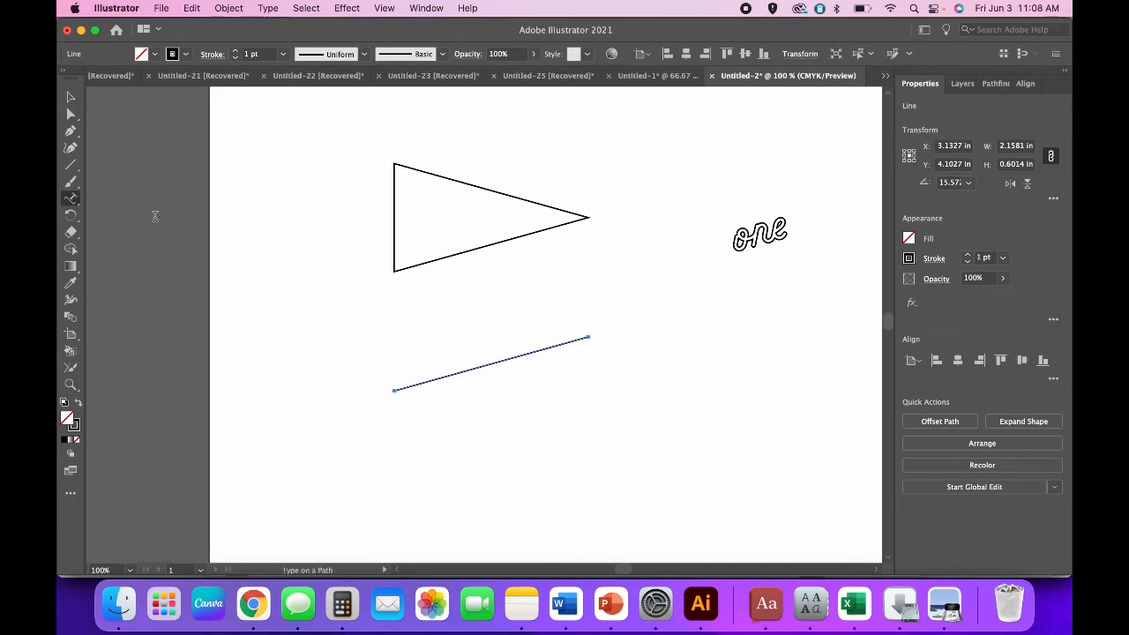
{"action": "left_click", "coordinate": [453, 373]}
{"action": "left_click", "coordinate": [660, 53]}
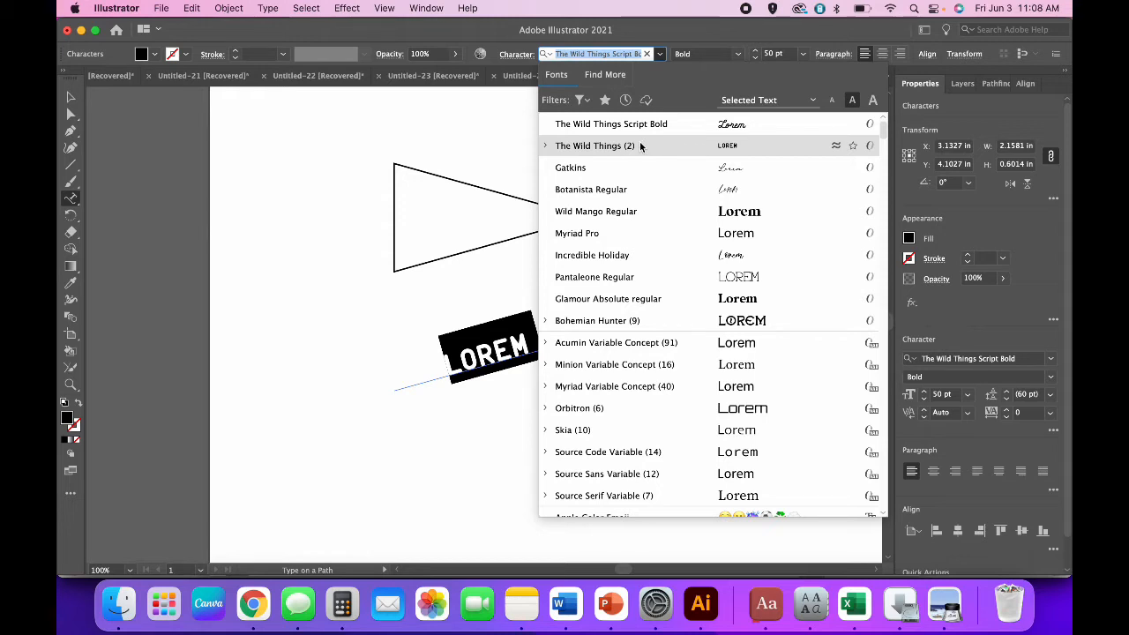
{"action": "left_click", "coordinate": [546, 145]}
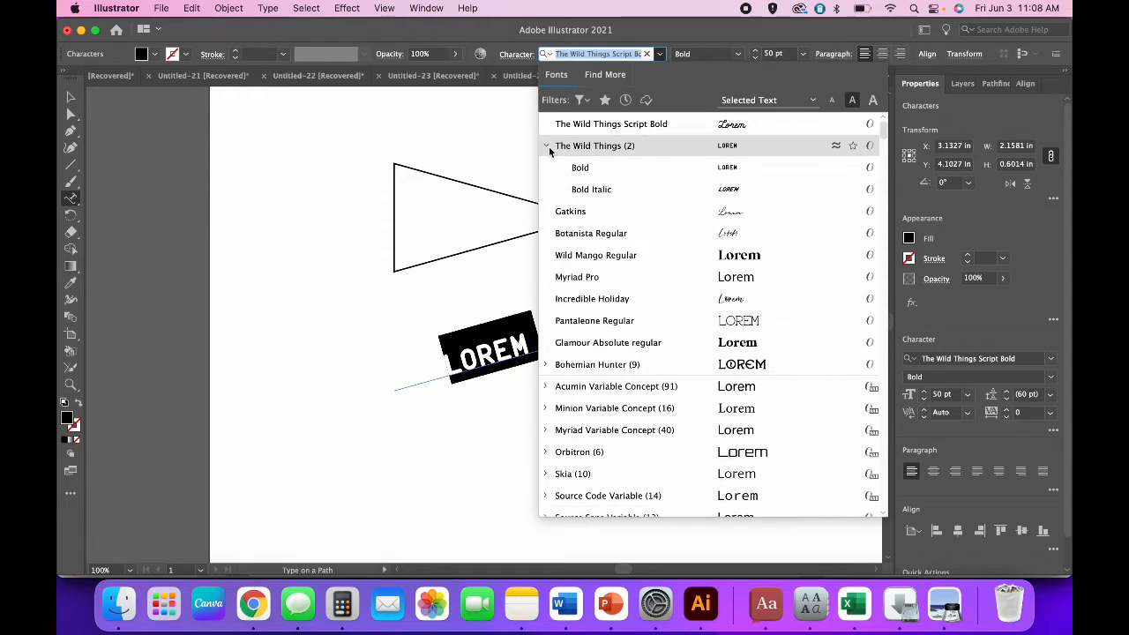
{"action": "left_click", "coordinate": [607, 167]}
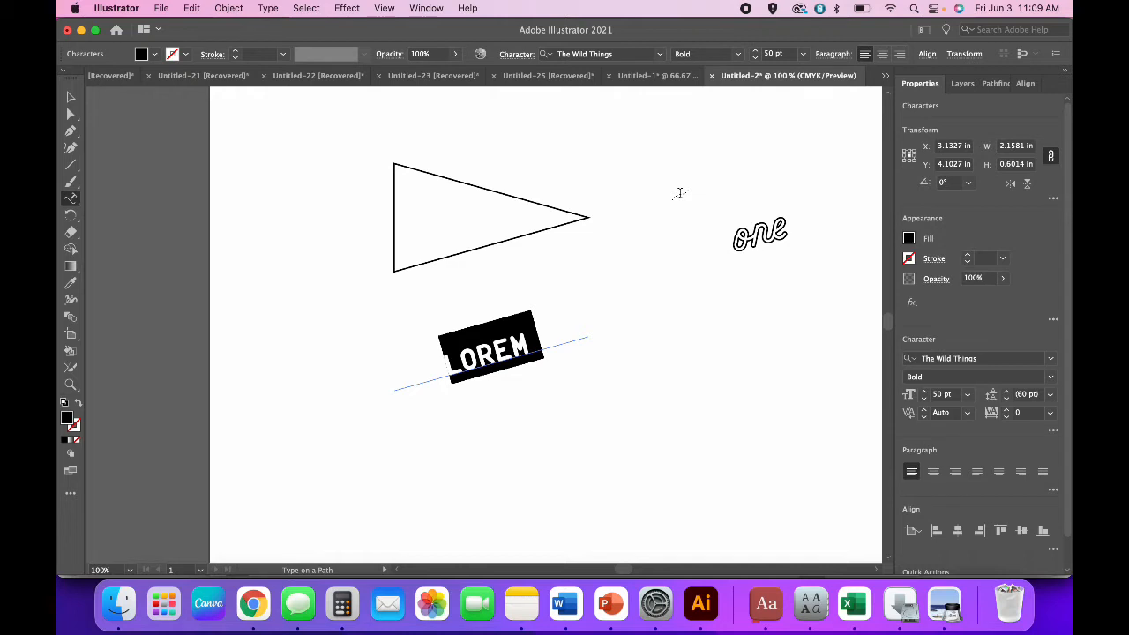
{"action": "type", "text": "MONTH"}
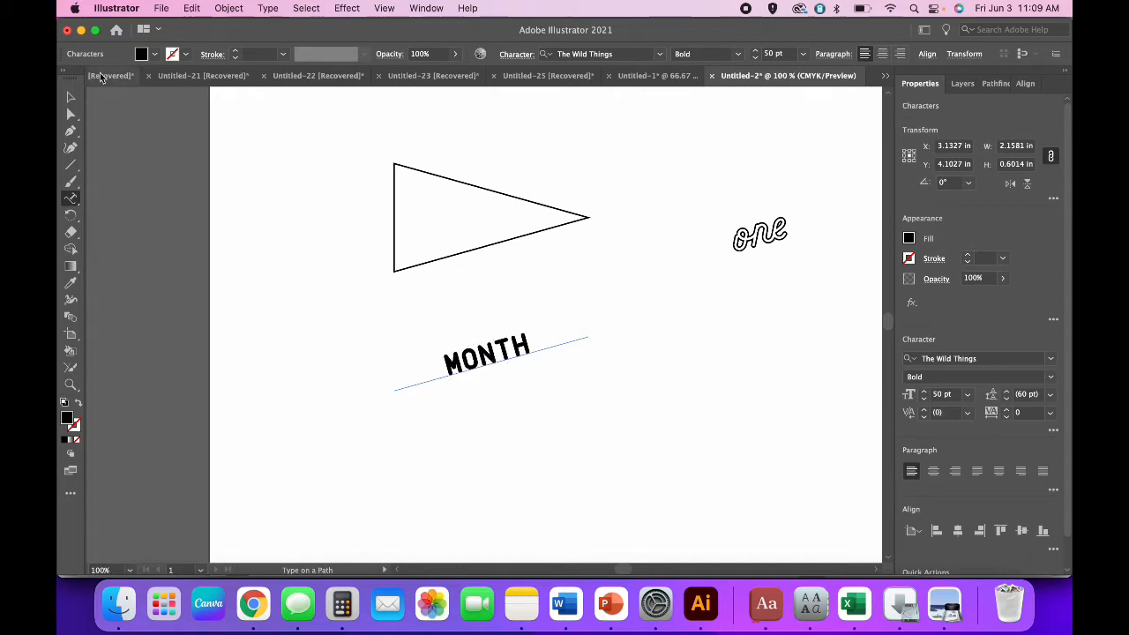
Step: Finish editing the "MONTH" path text and convert it to outlines
{"action": "key", "text": "Escape"}
{"action": "left_click", "coordinate": [446, 445]}
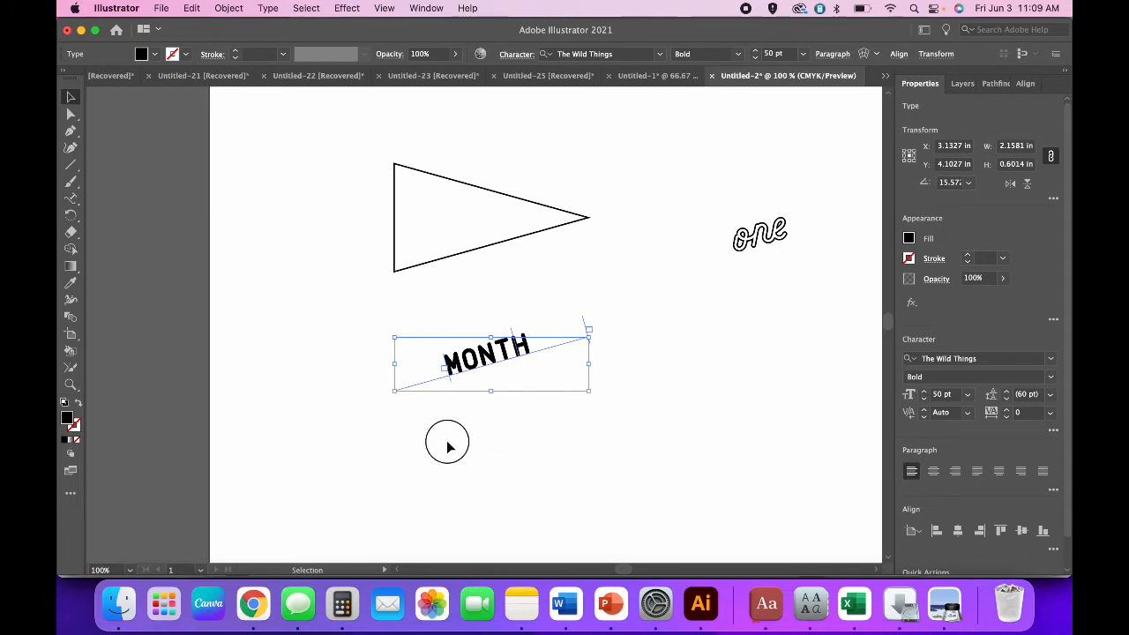
{"action": "left_click", "coordinate": [490, 365]}
{"action": "right_click", "coordinate": [490, 365]}
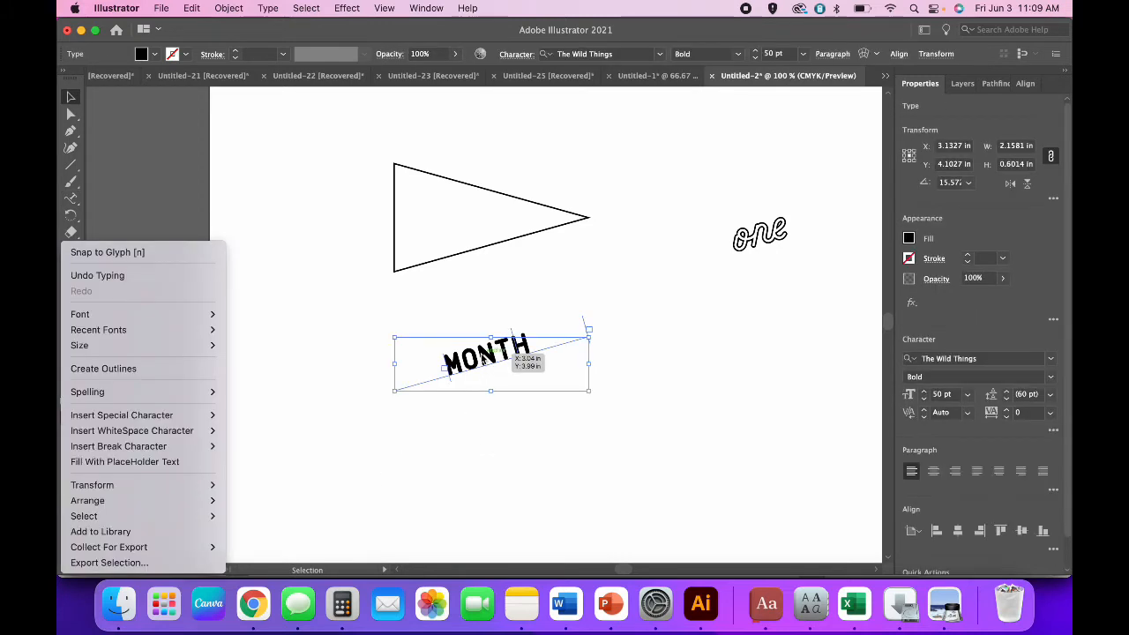
{"action": "left_click", "coordinate": [189, 367]}
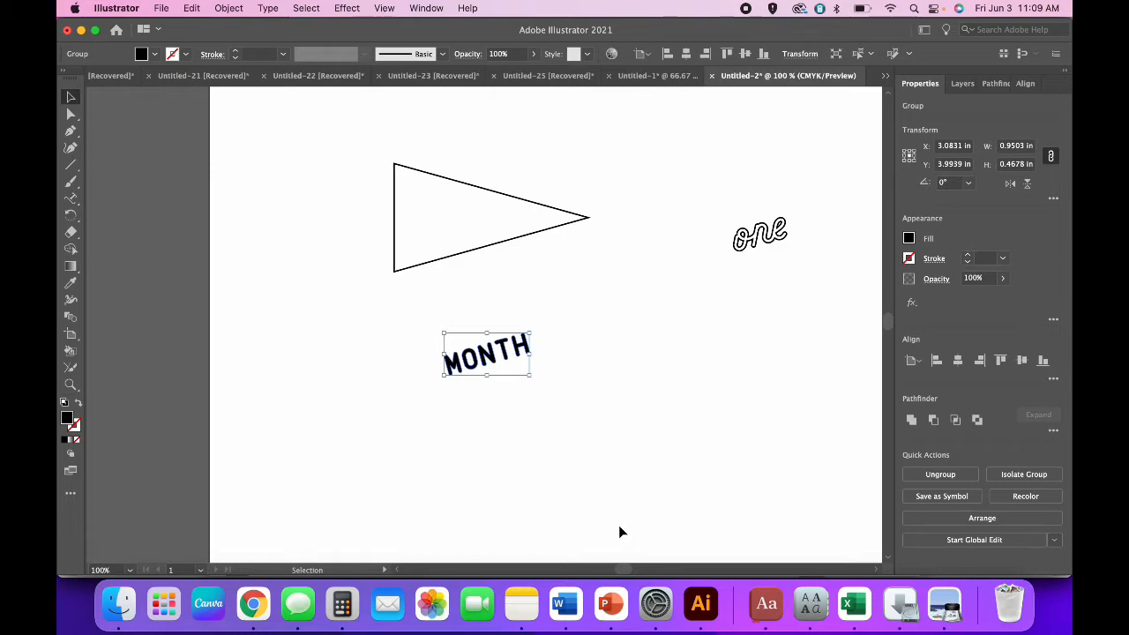
Step: Swap the fill and stroke of "one" to give it a solid black fill, and place it just above "MONTH"
{"action": "left_click", "coordinate": [749, 252]}
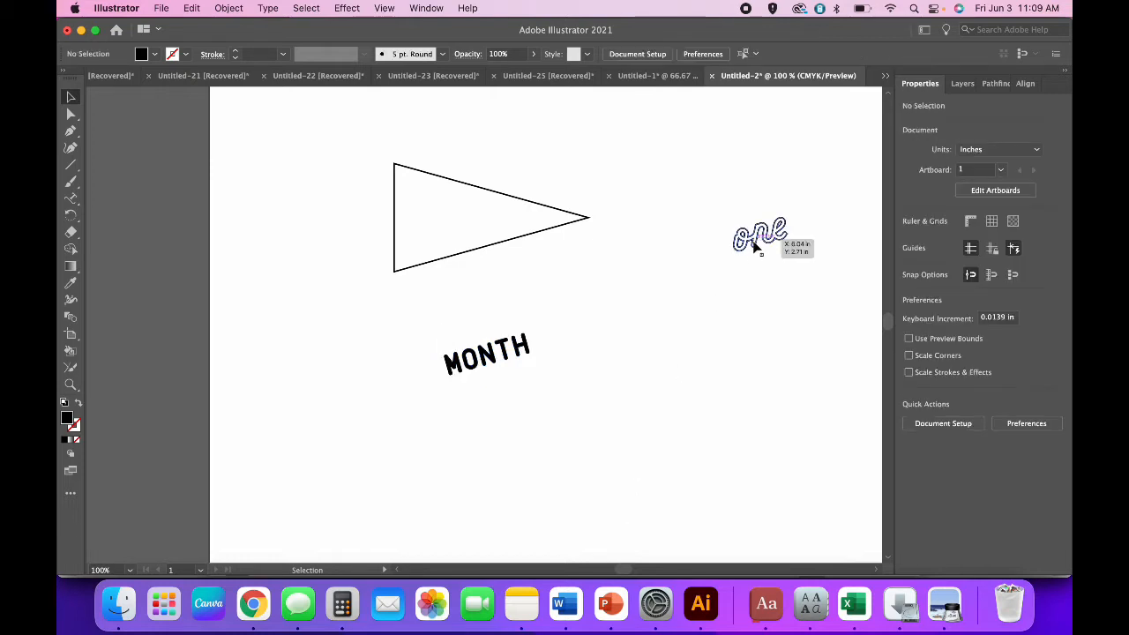
{"action": "left_click", "coordinate": [755, 249]}
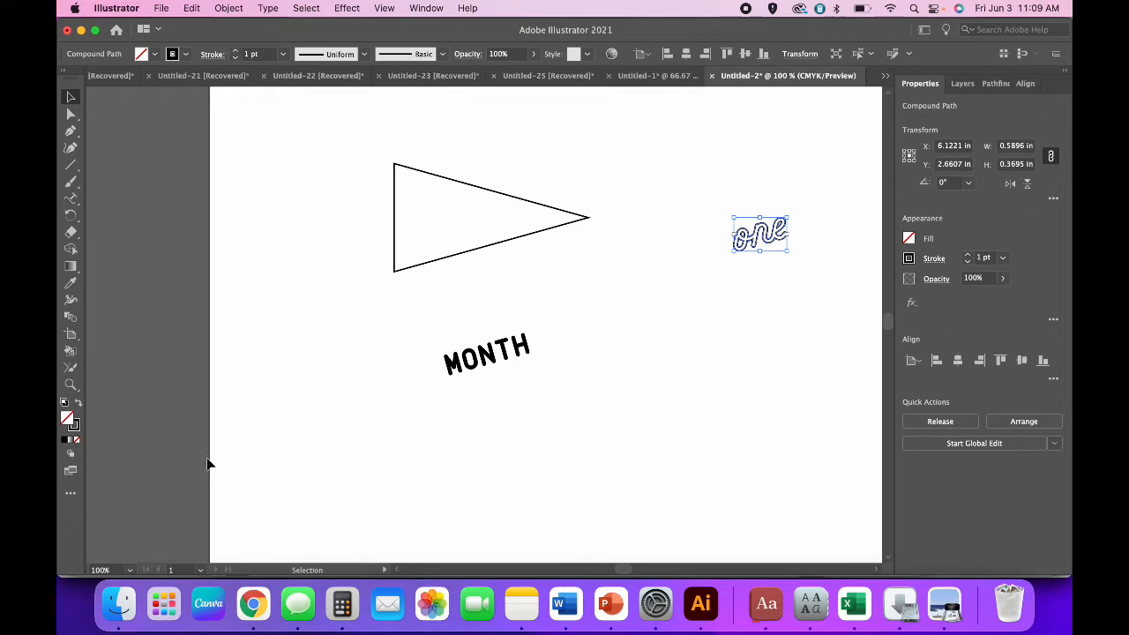
{"action": "left_click", "coordinate": [78, 403]}
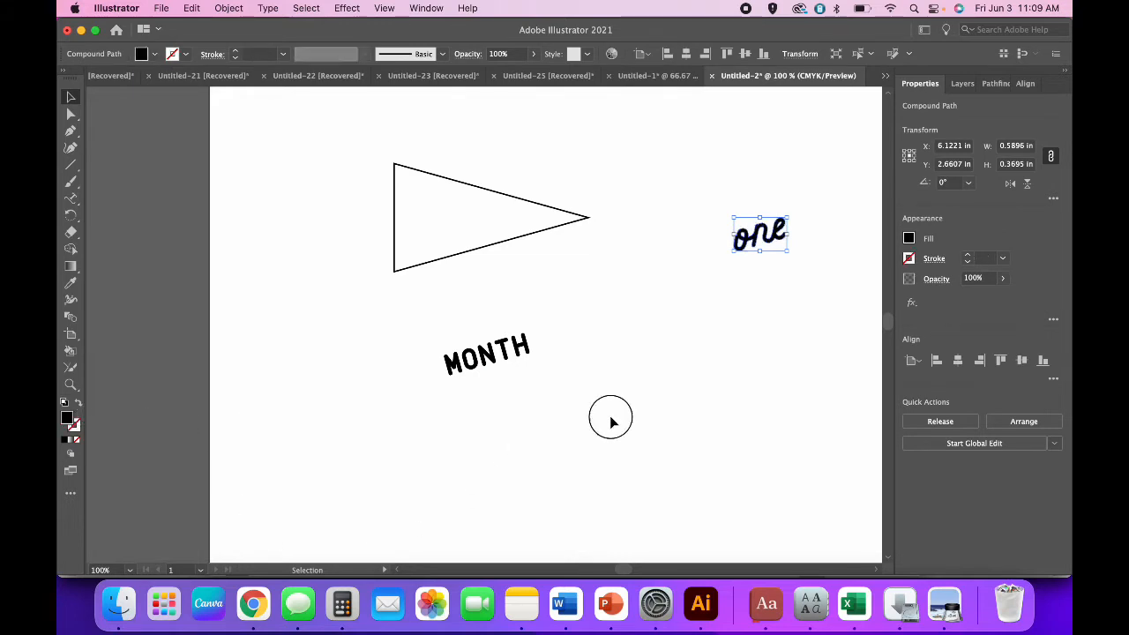
{"action": "left_click", "coordinate": [610, 421]}
{"action": "left_click_drag", "start_coordinate": [765, 234], "coordinate": [492, 334]}
{"action": "left_click", "coordinate": [521, 380]}
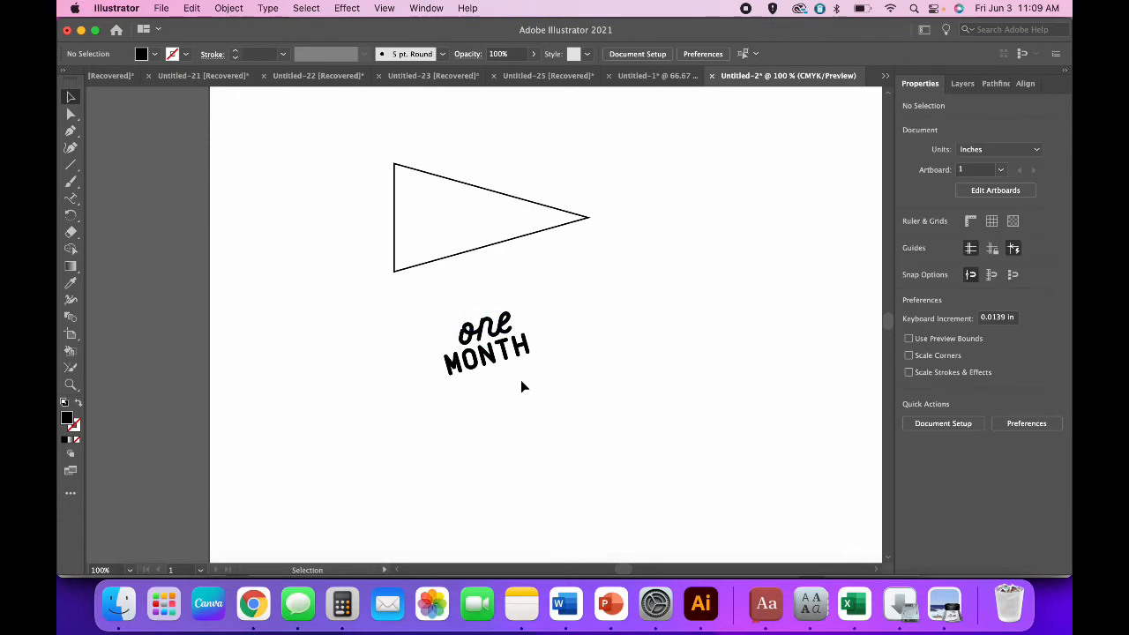
Step: Adjust "MONTH" beneath "one", and fit both words, slightly enlarged, inside the wide end of the triangle
{"action": "left_click_drag", "start_coordinate": [517, 373], "coordinate": [513, 362]}
{"action": "left_click_drag", "start_coordinate": [529, 419], "coordinate": [452, 189]}
{"action": "left_click", "coordinate": [492, 366]}
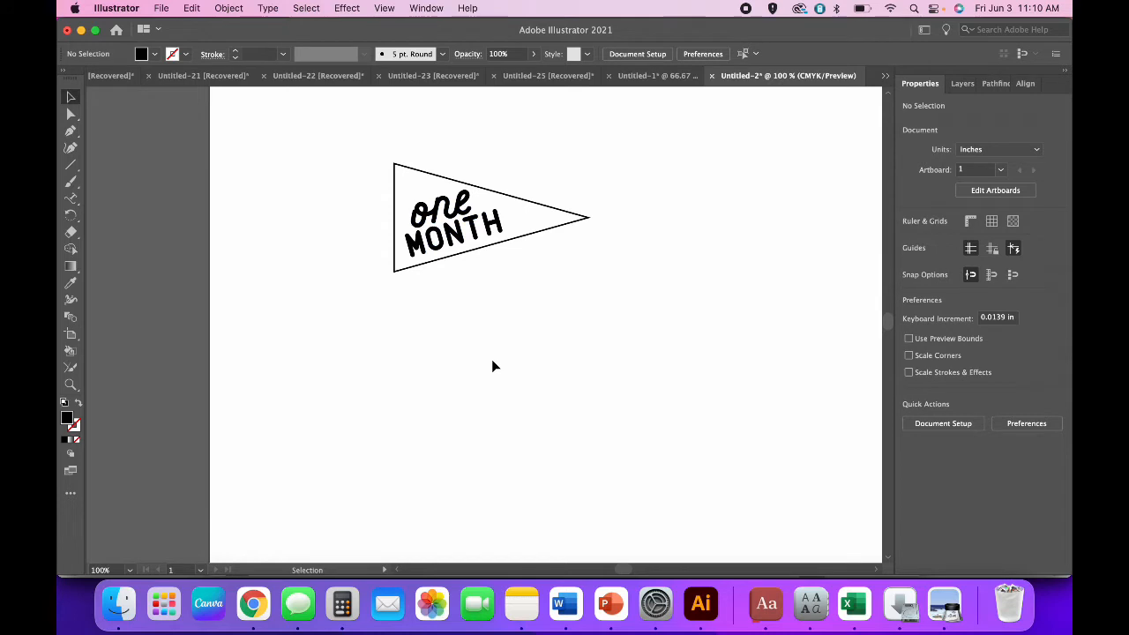
Step: Move "MONTH" slightly toward the triangle's point, keeping it just beneath "one"
{"action": "mouse_move", "coordinate": [458, 259]}
{"action": "left_mouse_down"}
{"action": "mouse_move", "coordinate": [446, 247]}
{"action": "mouse_move", "coordinate": [473, 244]}
{"action": "left_mouse_up"}
{"action": "left_click", "coordinate": [447, 205], "text": "shift"}
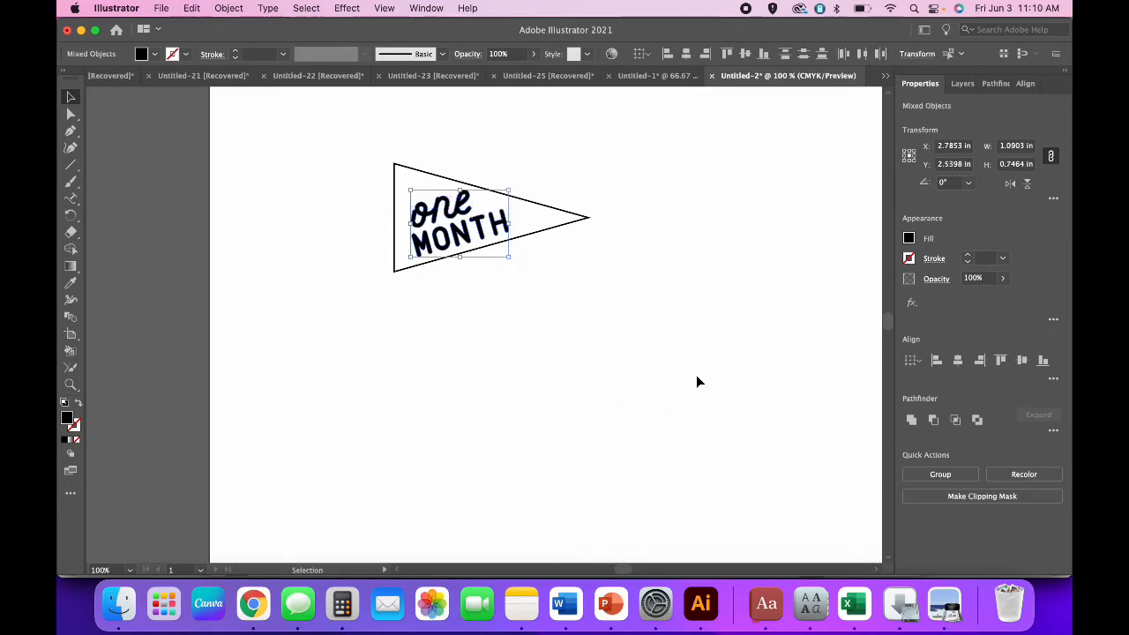
{"action": "left_click", "coordinate": [599, 357]}
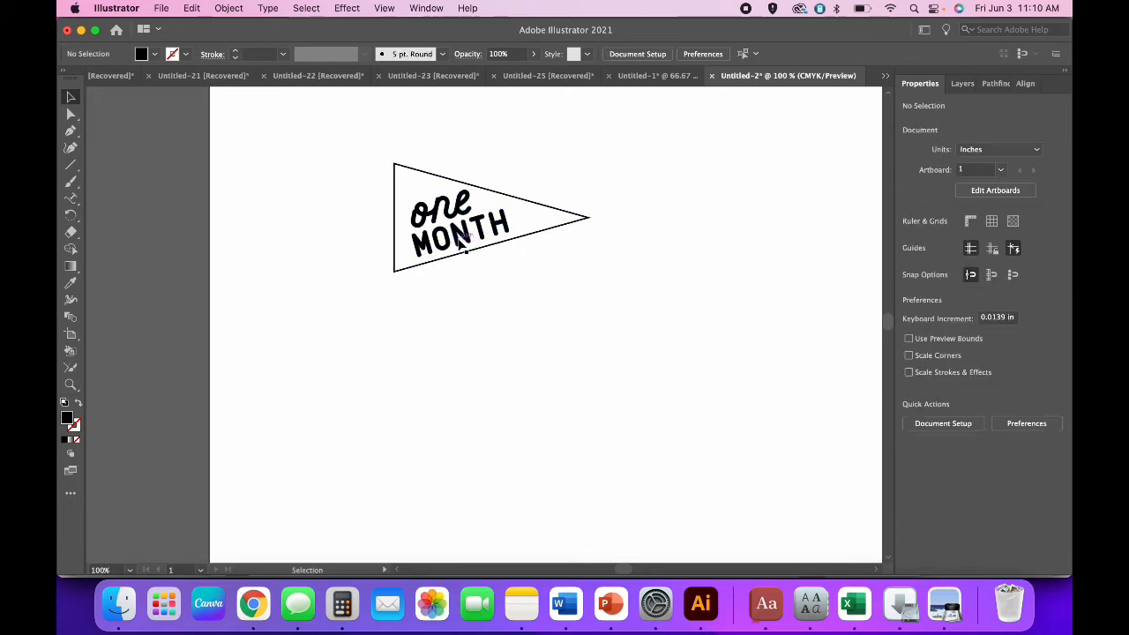
Step: Align the left edges of "one" and "MONTH" with each other
{"action": "left_click", "coordinate": [459, 250]}
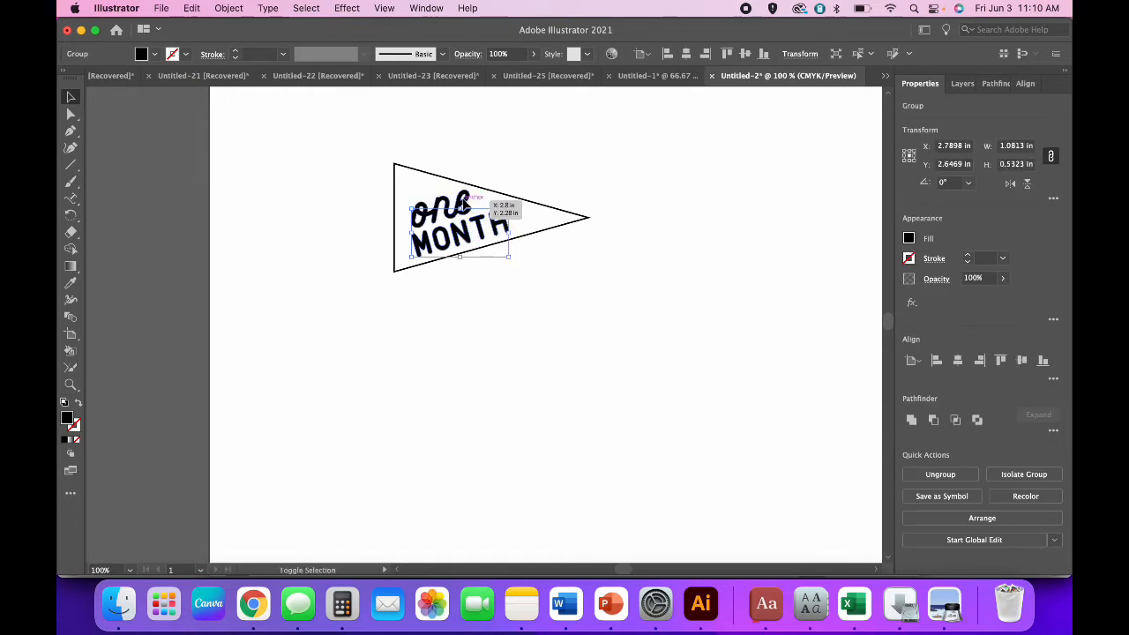
{"action": "left_click", "coordinate": [468, 204], "text": "shift"}
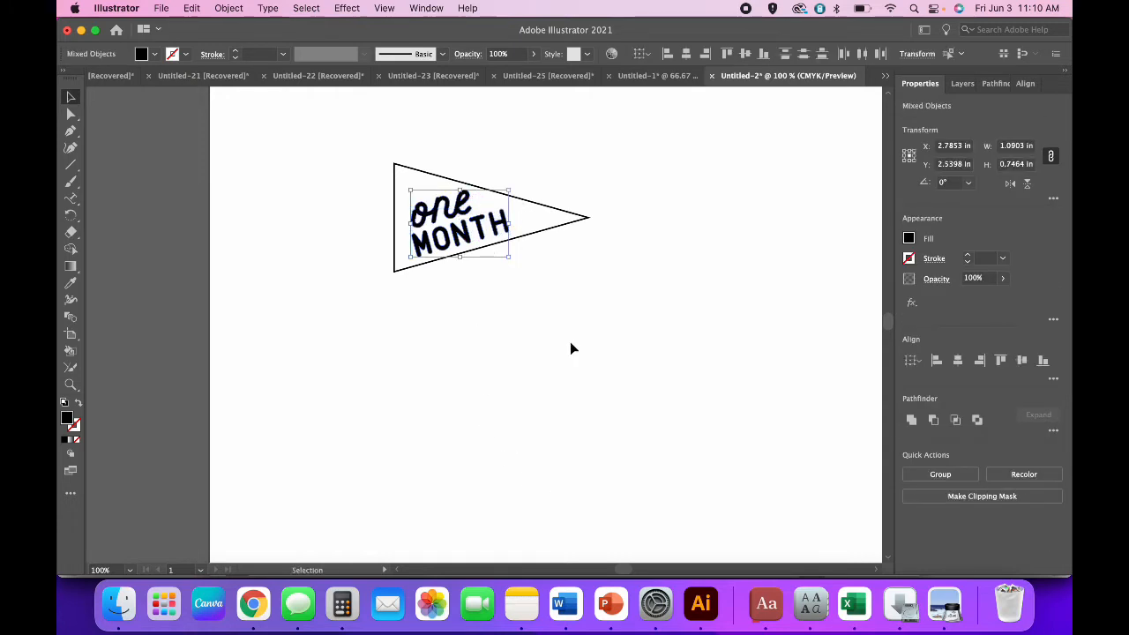
{"action": "key", "text": "super+equal"}
{"action": "key", "text": "super+equal"}
{"action": "key", "text": "super+equal"}
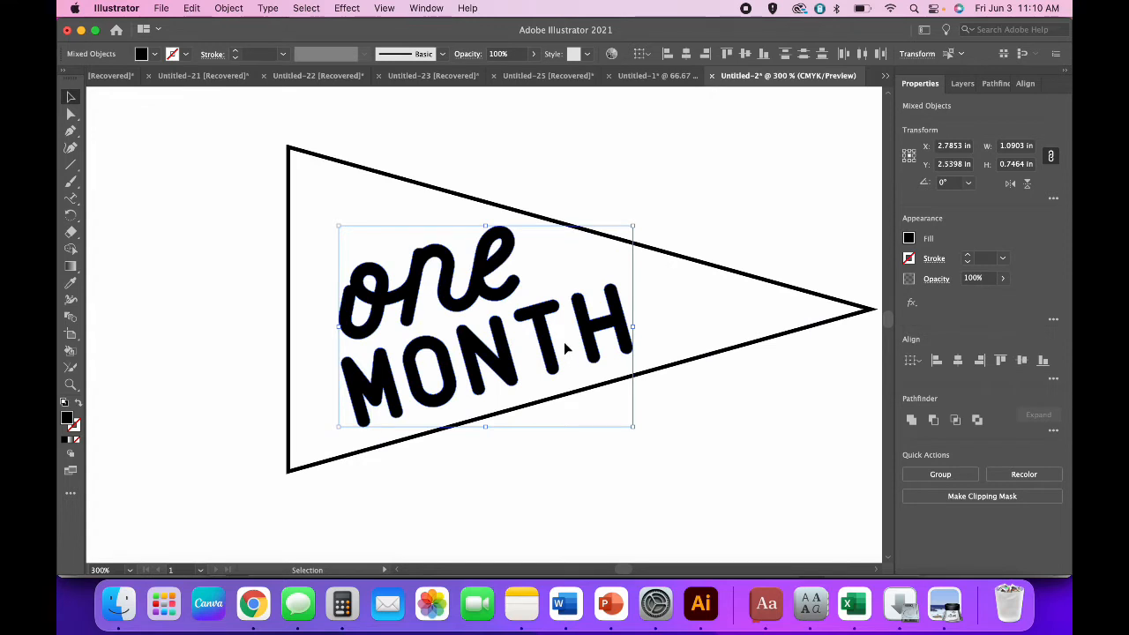
{"action": "scroll", "coordinate": [524, 393], "scroll_direction": "right", "scroll_amount": 5}
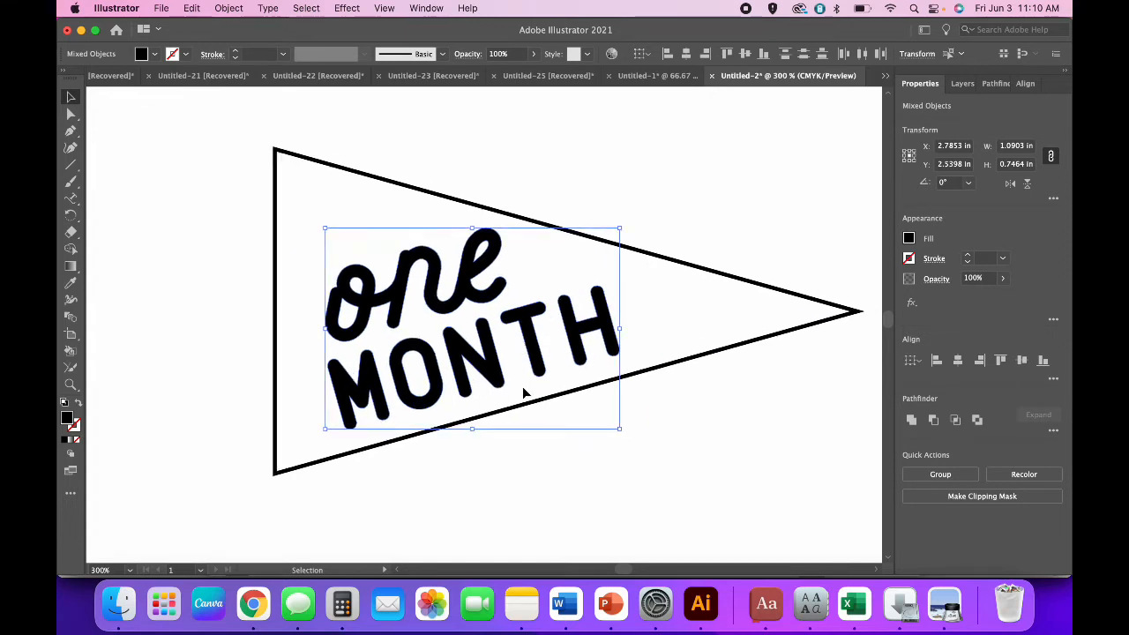
{"action": "left_click", "coordinate": [937, 361]}
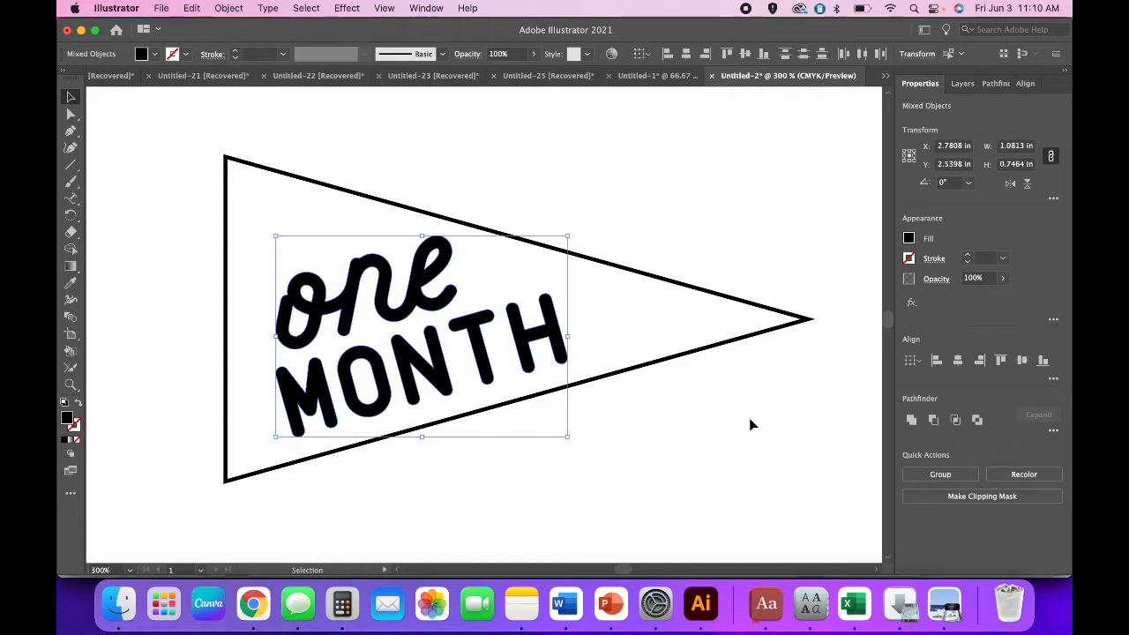
Step: Move both words together about 0.03 in toward the triangle's vertical edge
{"action": "mouse_move", "coordinate": [440, 379]}
{"action": "left_mouse_down"}
{"action": "mouse_move", "coordinate": [414, 372]}
{"action": "mouse_move", "coordinate": [433, 379]}
{"action": "left_mouse_up"}
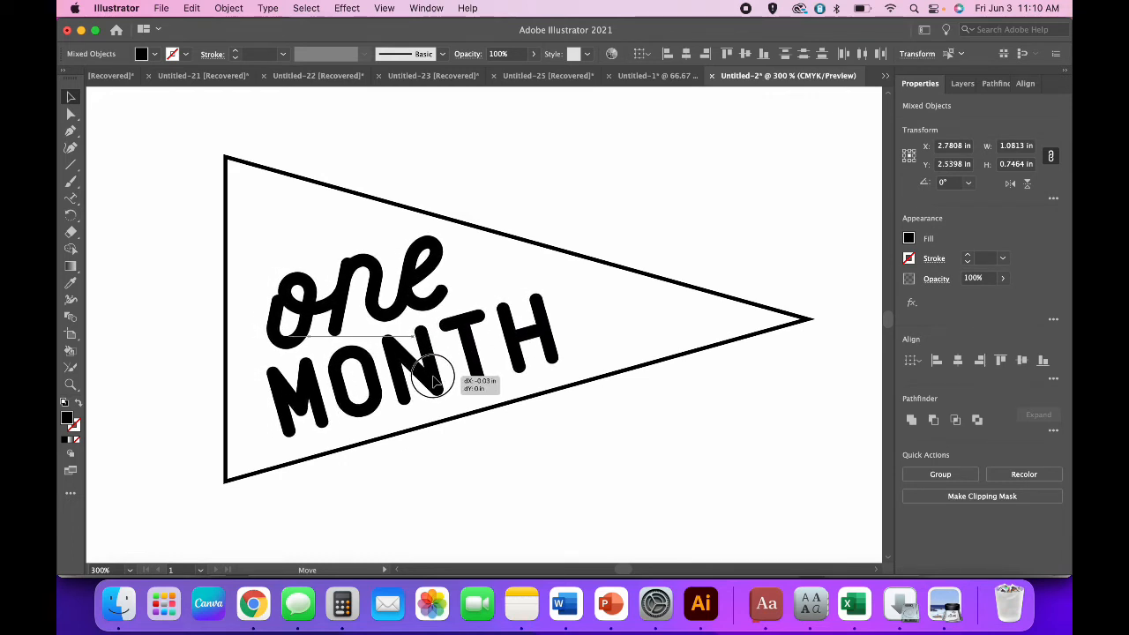
{"action": "left_click_drag", "start_coordinate": [432, 379], "coordinate": [432, 379]}
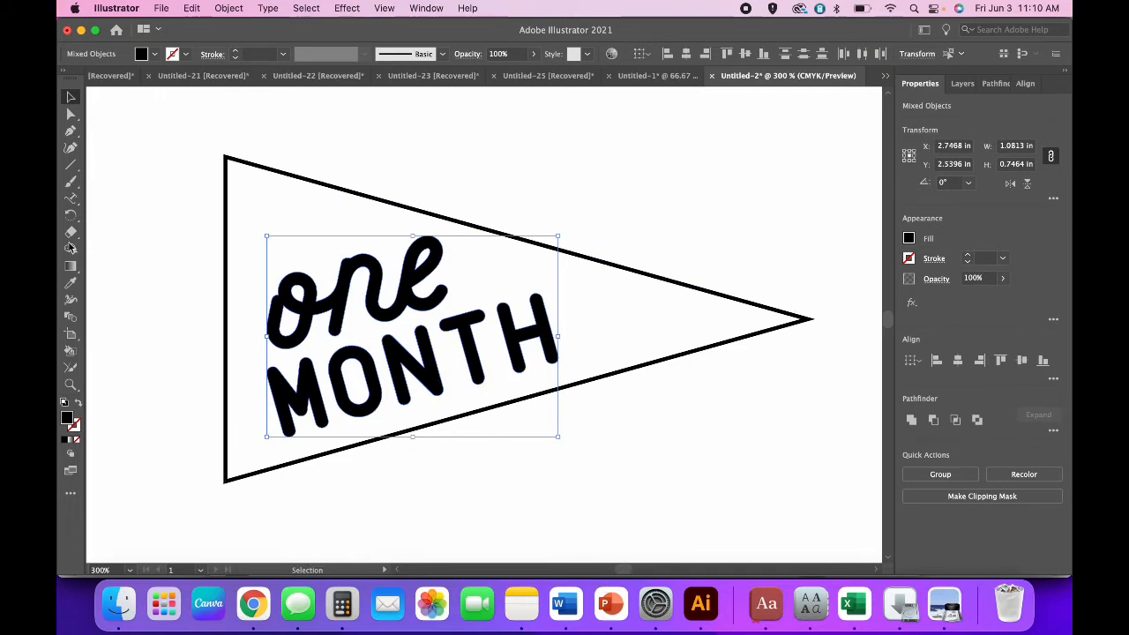
{"action": "left_click", "coordinate": [666, 461]}
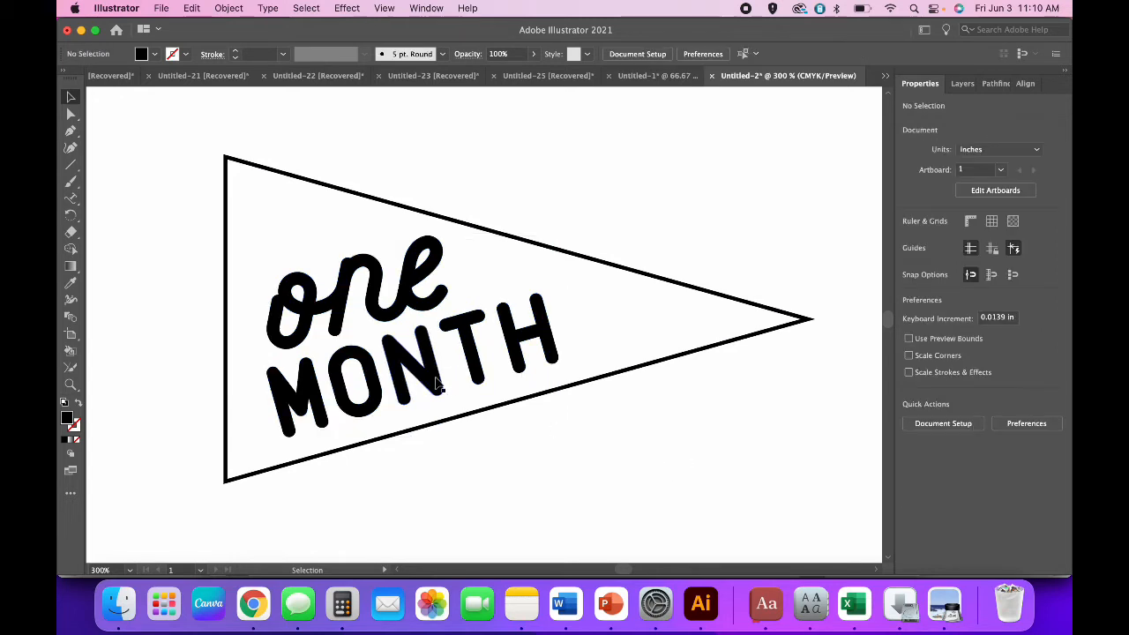
{"action": "left_click", "coordinate": [408, 298]}
{"action": "left_click", "coordinate": [414, 283], "text": "shift"}
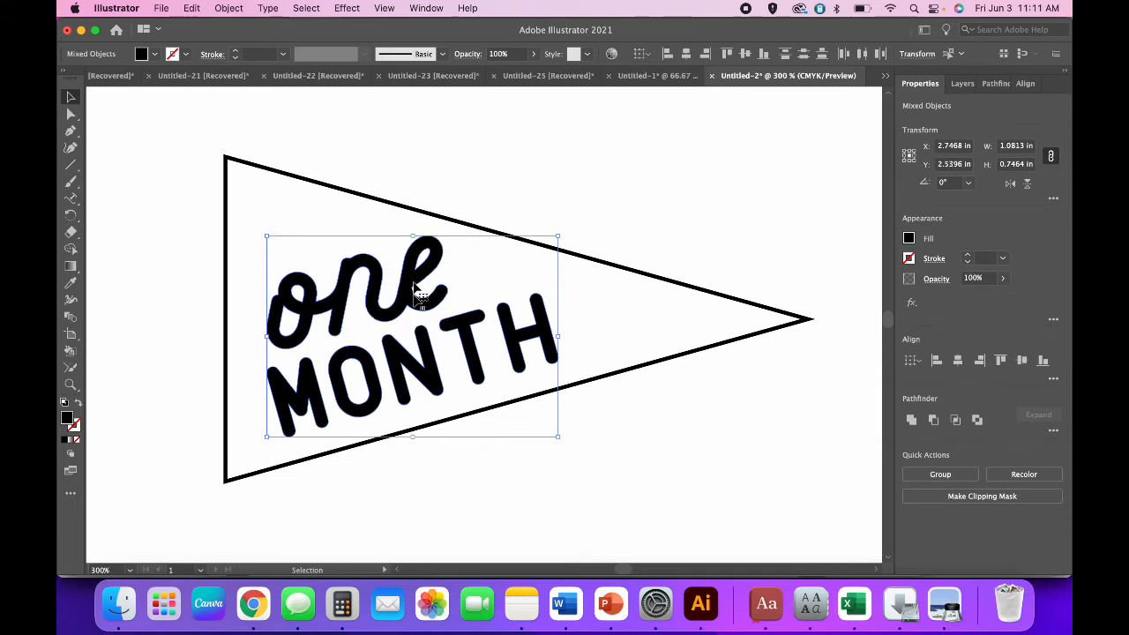
{"action": "left_click", "coordinate": [457, 495]}
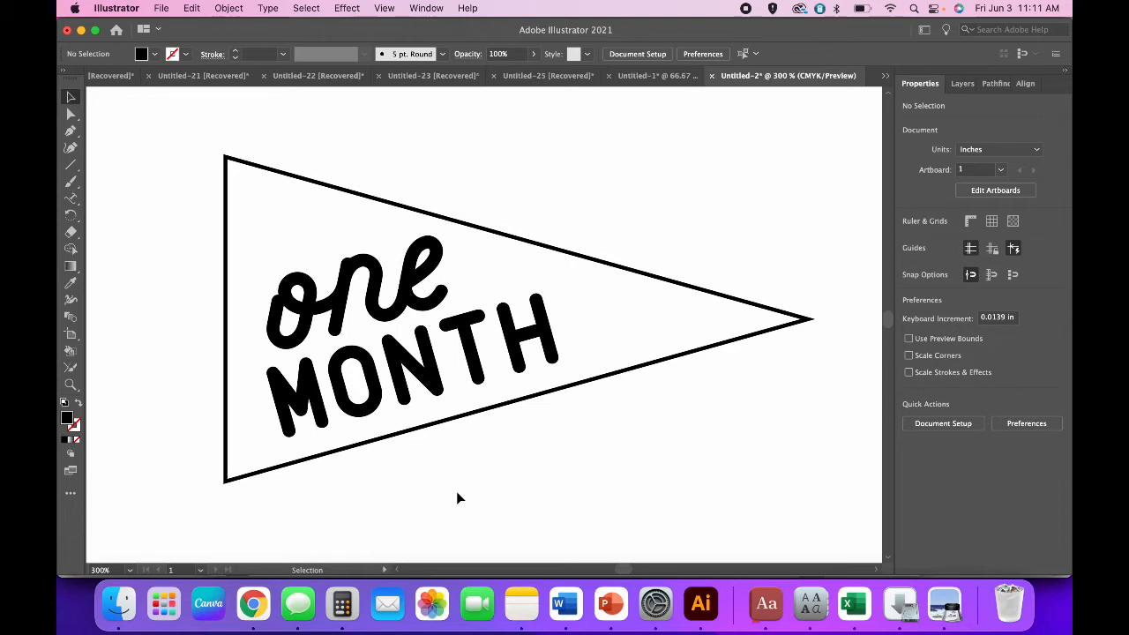
Step: Paste a copy of both words outside the triangle, above its point, and swap the copy's fill and stroke to give black outlines
{"action": "key", "text": "super+minus"}
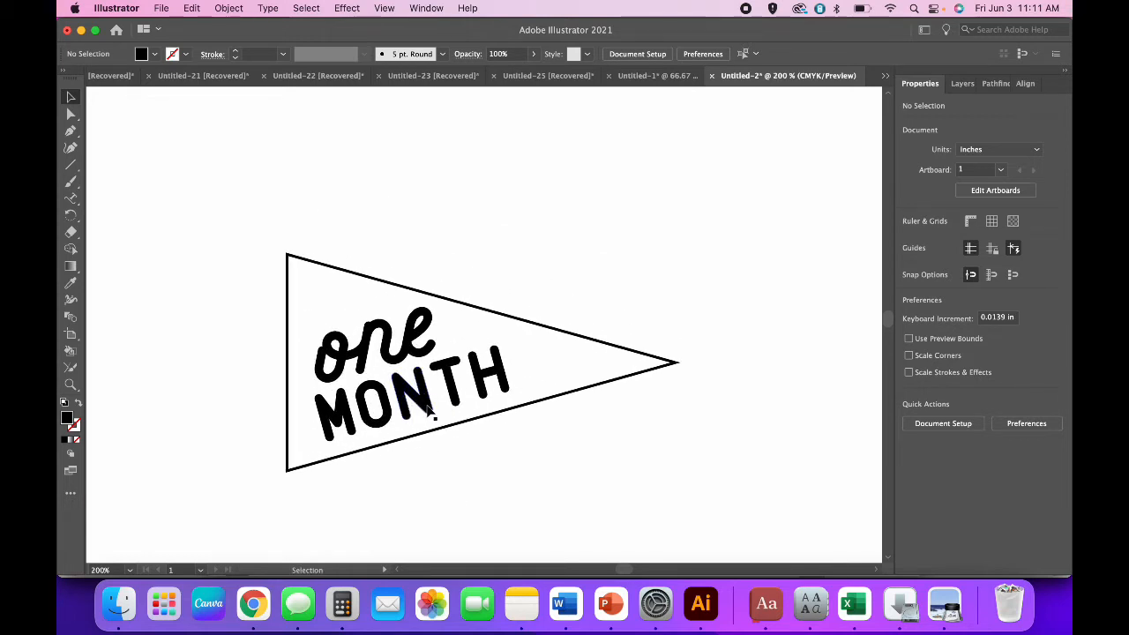
{"action": "scroll", "coordinate": [429, 408], "scroll_direction": "right", "scroll_amount": 2}
{"action": "key", "text": "super+minus"}
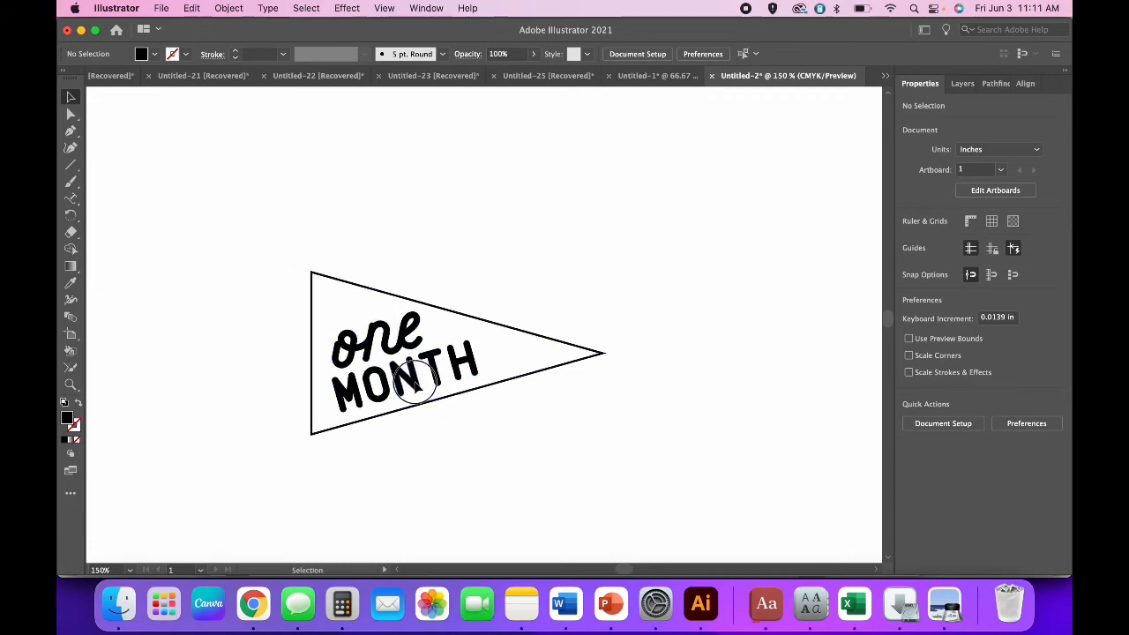
{"action": "left_click_drag", "start_coordinate": [422, 384], "coordinate": [402, 338]}
{"action": "left_click", "coordinate": [386, 330], "text": "shift"}
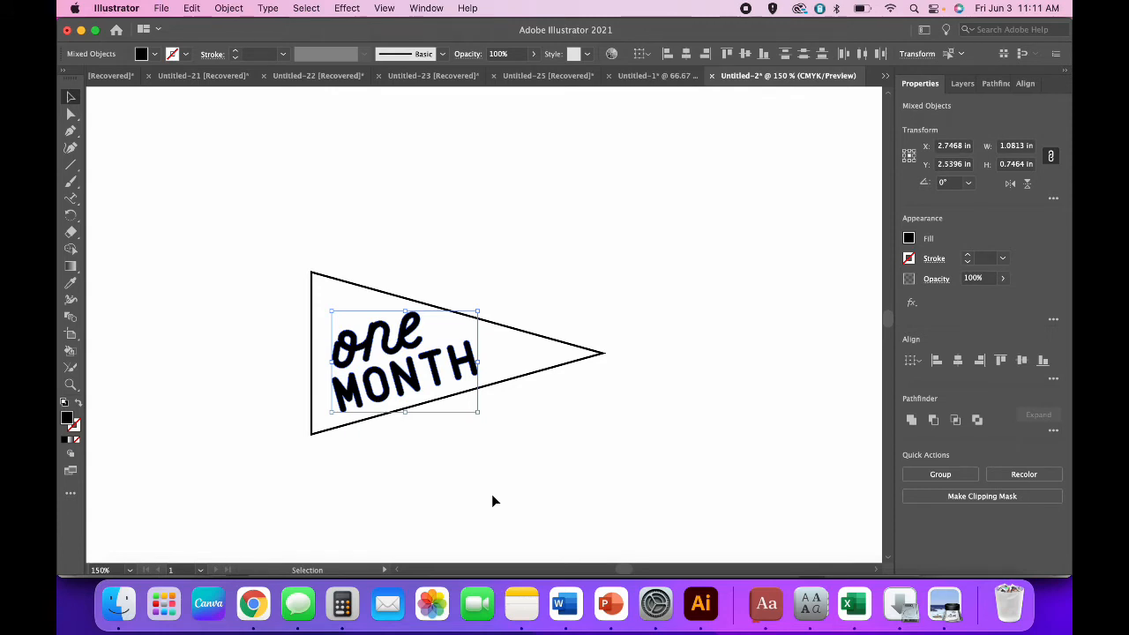
{"action": "left_click", "coordinate": [191, 8]}
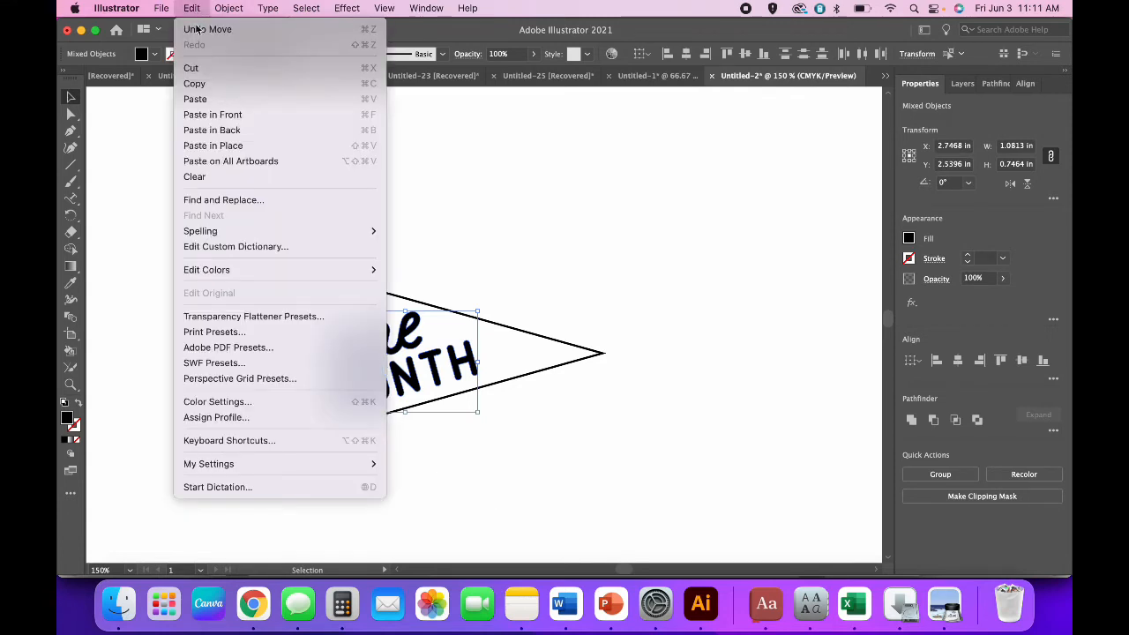
{"action": "left_click", "coordinate": [209, 83]}
{"action": "left_click", "coordinate": [191, 9]}
{"action": "left_click", "coordinate": [209, 100]}
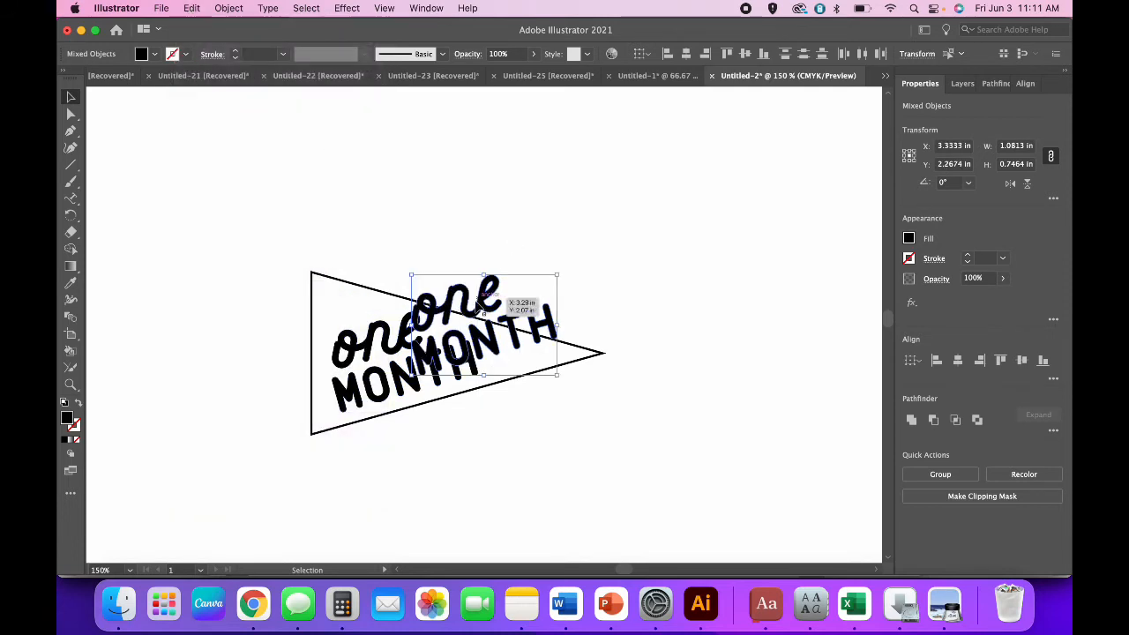
{"action": "left_click_drag", "start_coordinate": [469, 305], "coordinate": [679, 249]}
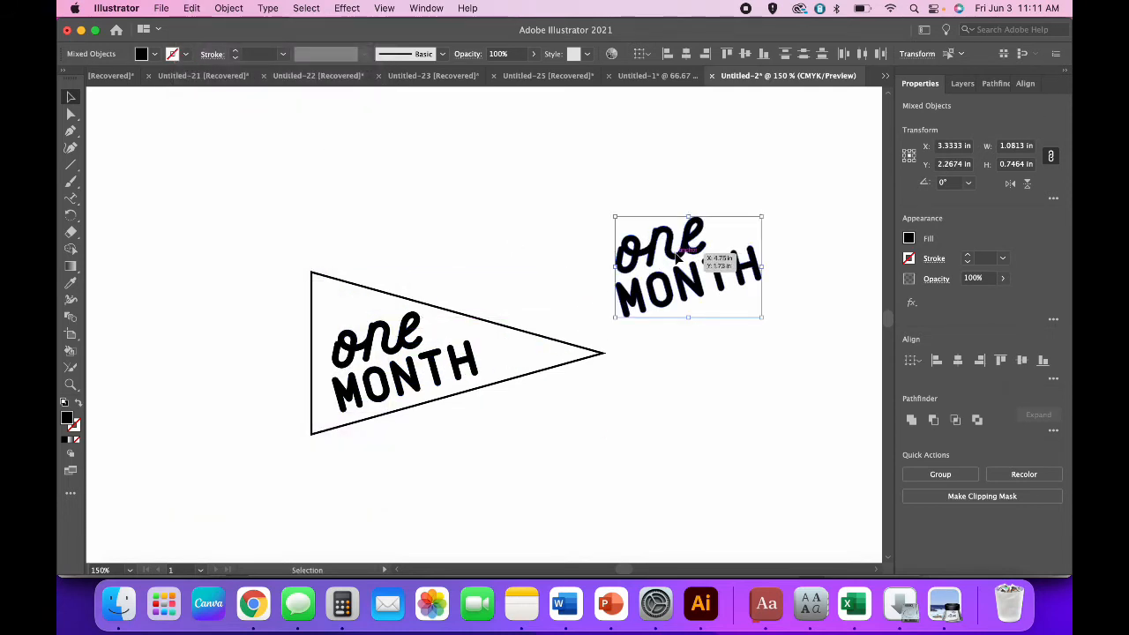
{"action": "left_click", "coordinate": [79, 403]}
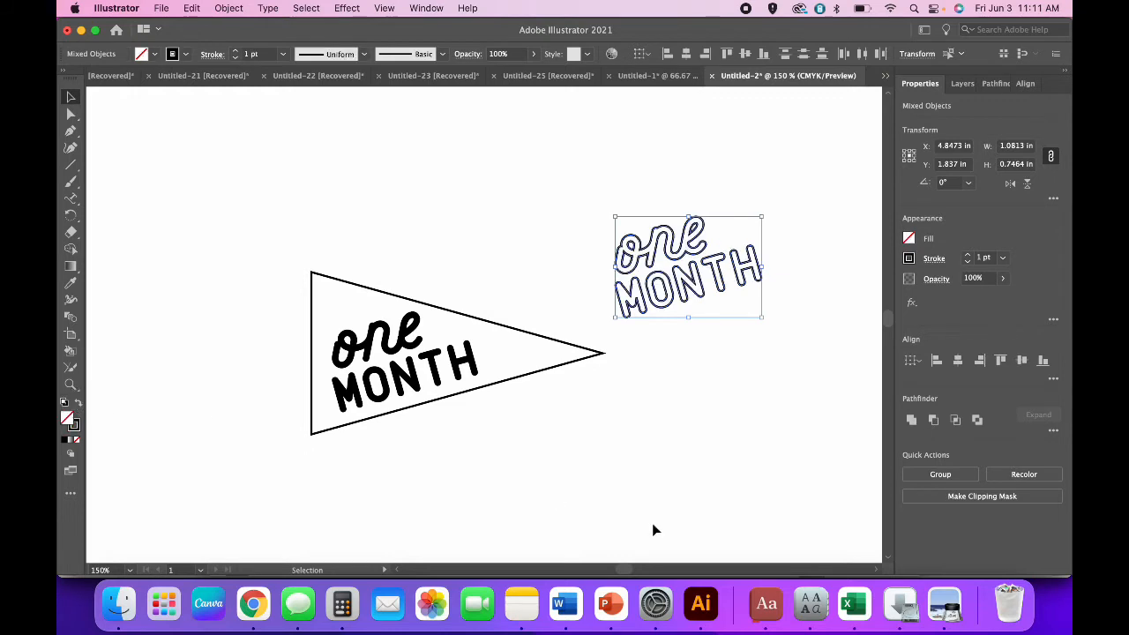
{"action": "left_click", "coordinate": [665, 450]}
Step: Open Offset Path for the black "one" and "MONTH" inside the triangle
{"action": "left_click_drag", "start_coordinate": [444, 393], "coordinate": [388, 336]}
{"action": "left_click", "coordinate": [384, 332], "text": "shift"}
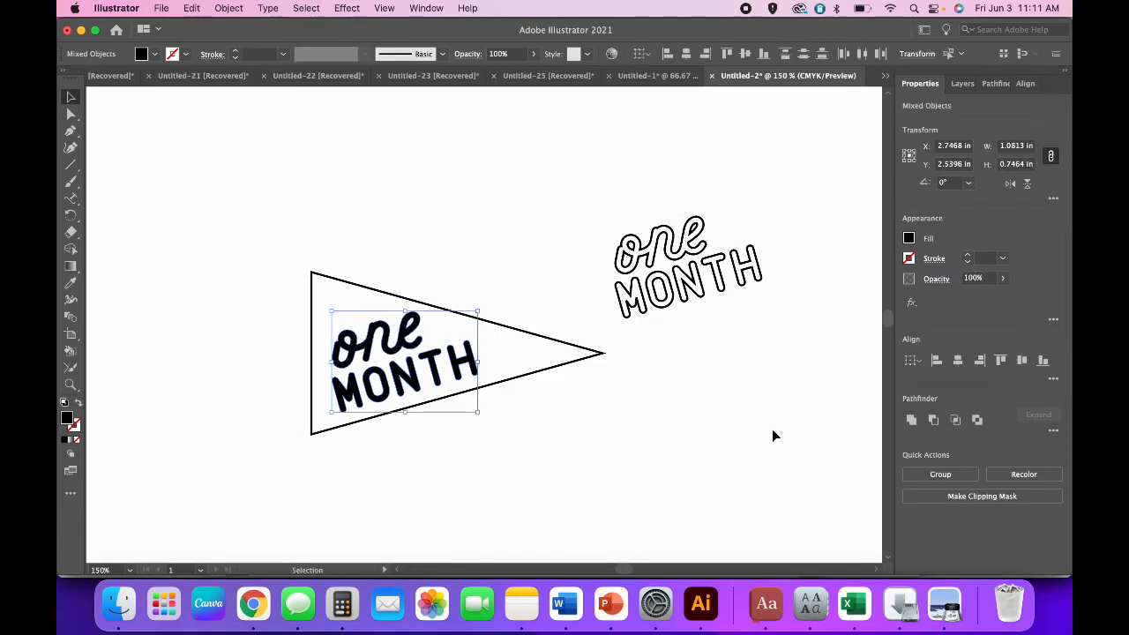
{"action": "left_click", "coordinate": [229, 8]}
{"action": "mouse_move", "coordinate": [238, 362]}
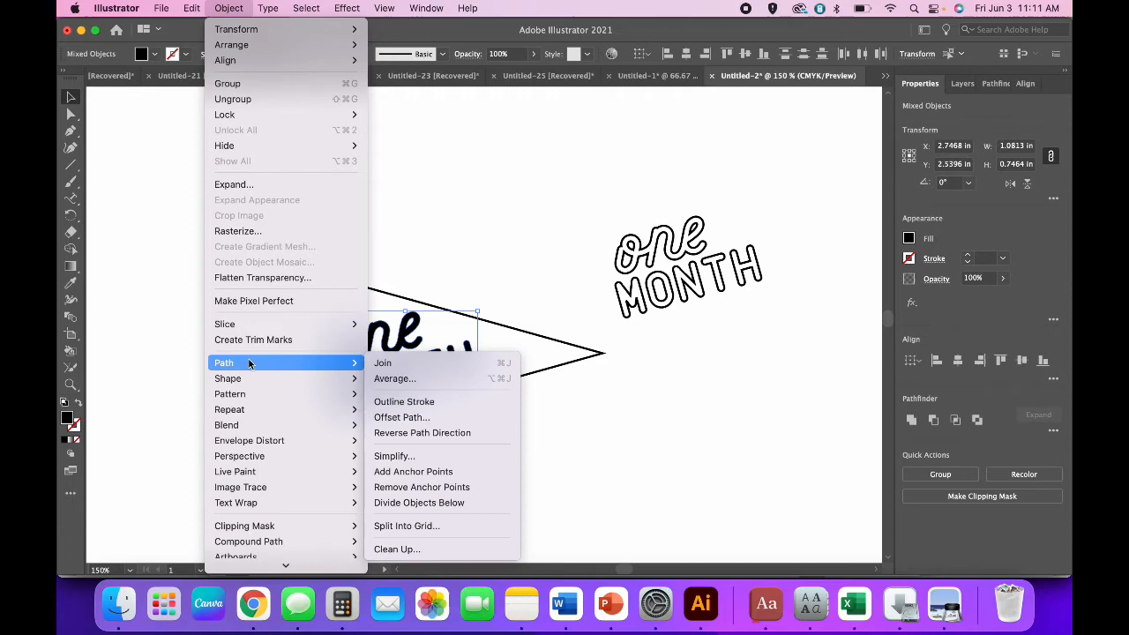
{"action": "left_click", "coordinate": [421, 418]}
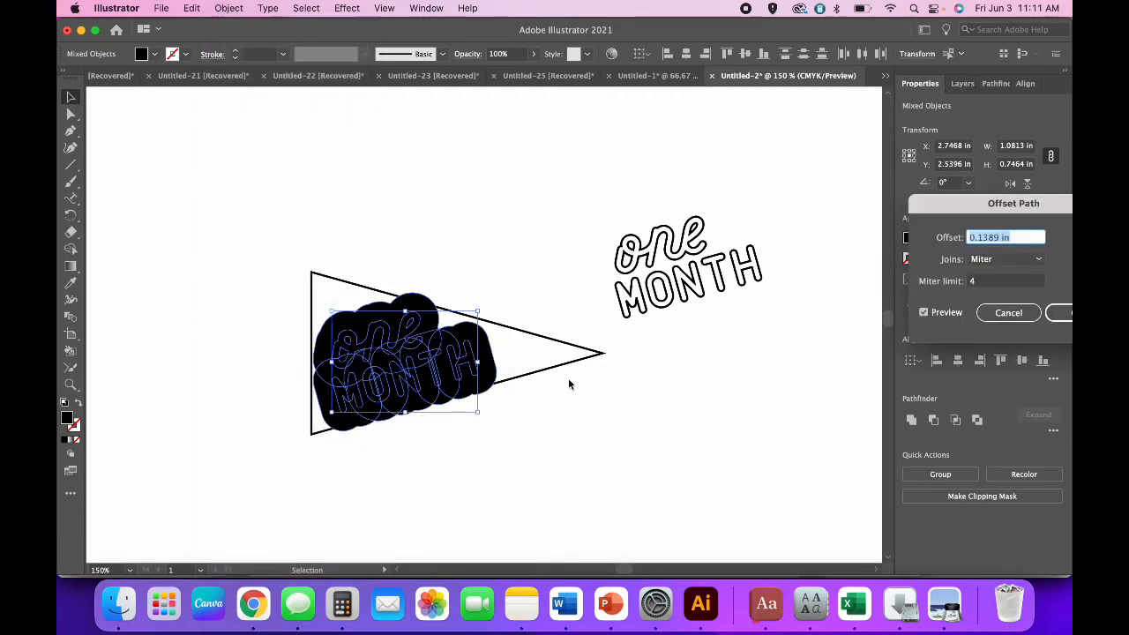
Step: Try offsets of -0.04 in and -0.01 in for the two words in the preview
{"action": "type", "text": "-0"}
{"action": "type", "text": ".04"}
{"action": "key", "text": "Tab"}
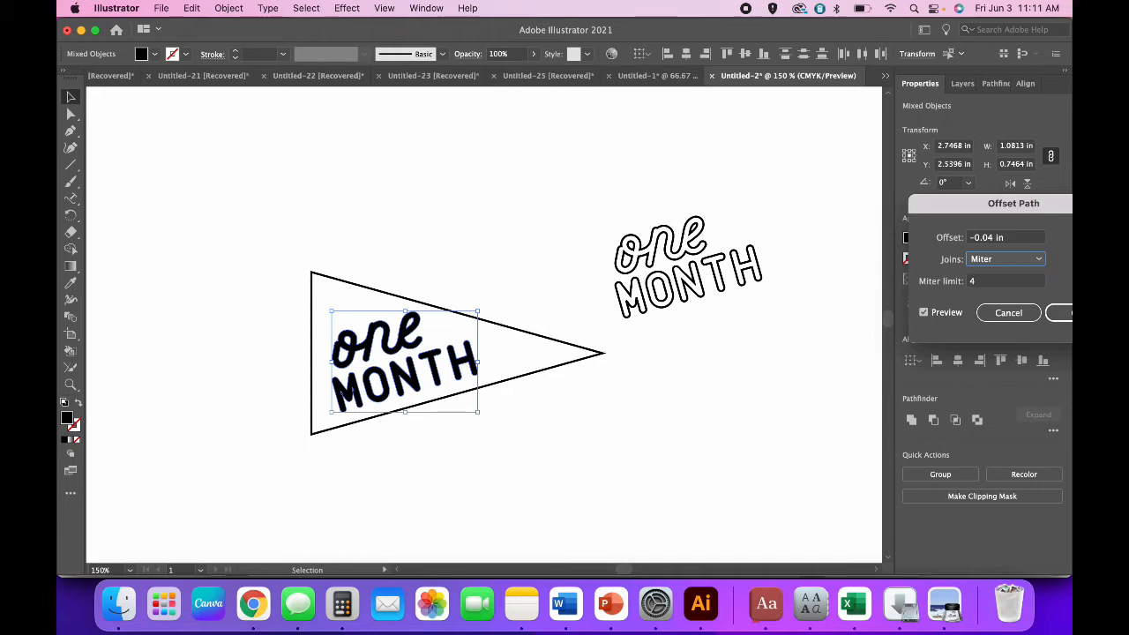
{"action": "left_click", "coordinate": [994, 240]}
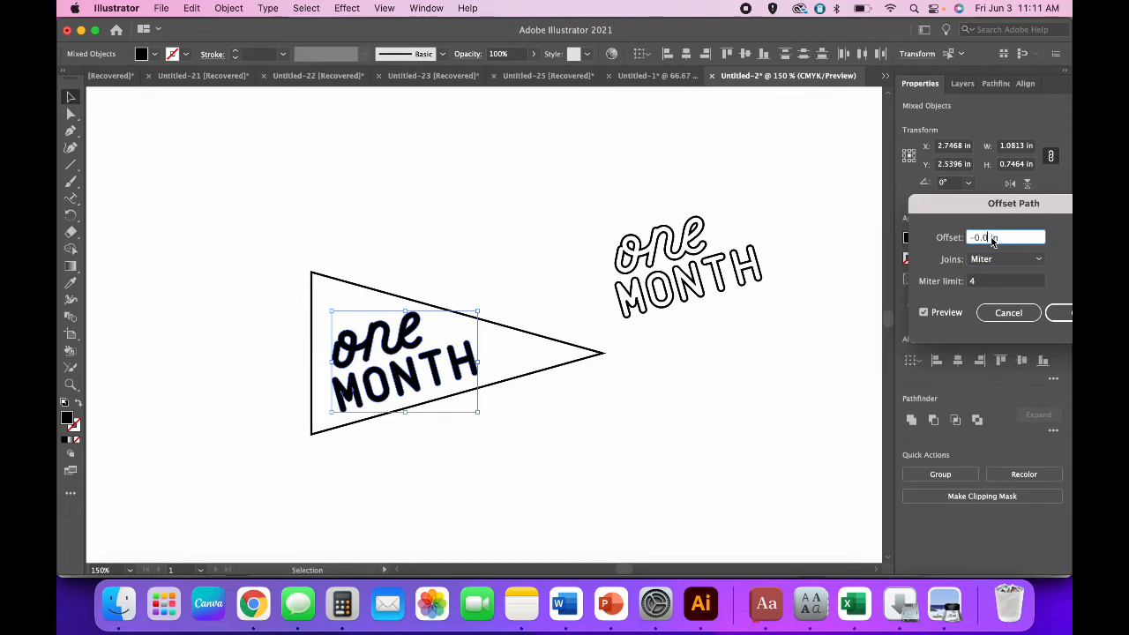
{"action": "type", "text": "1"}
{"action": "key", "text": "Tab"}
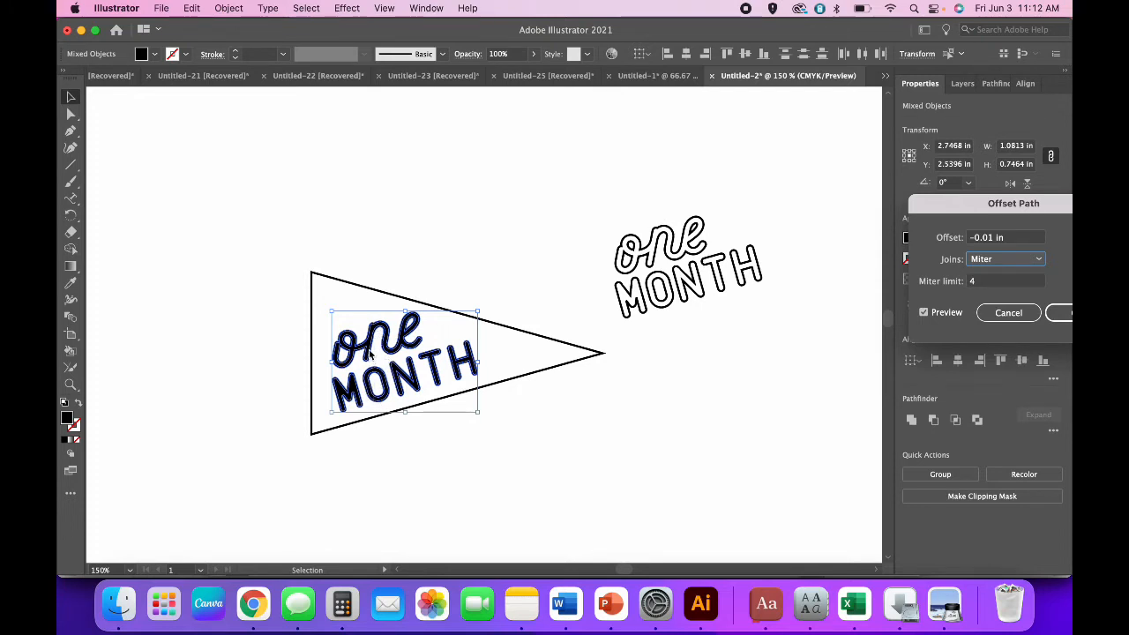
Step: Set the offset to -0.02 in with Miter joins and apply it to both words
{"action": "left_click", "coordinate": [994, 239]}
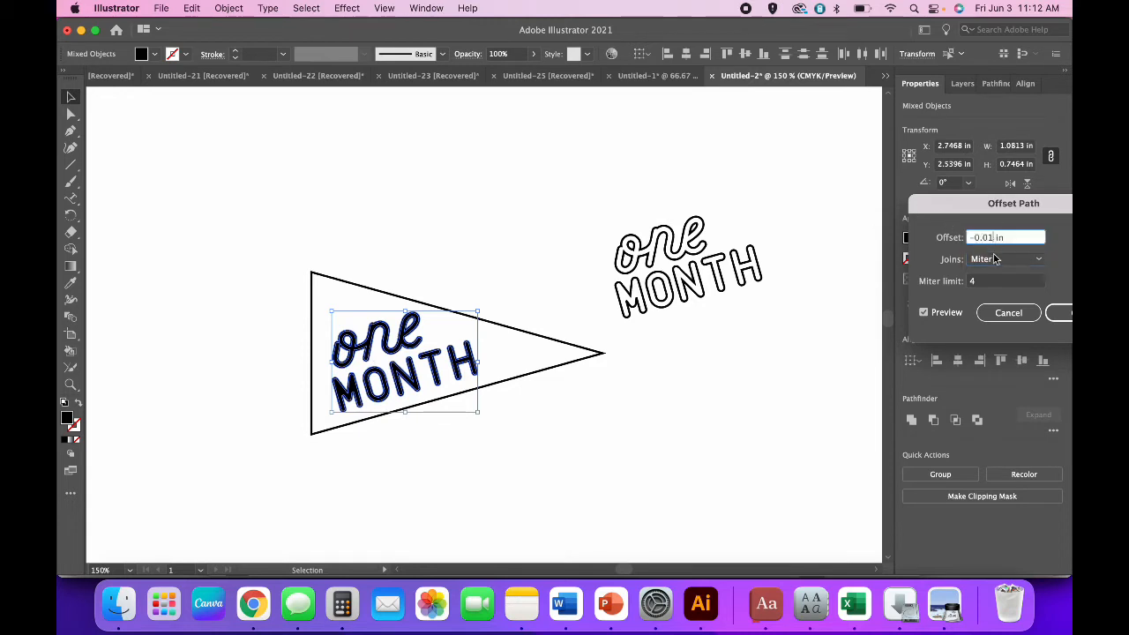
{"action": "key", "text": "BackSpace"}
{"action": "type", "text": "2"}
{"action": "key", "text": "Tab"}
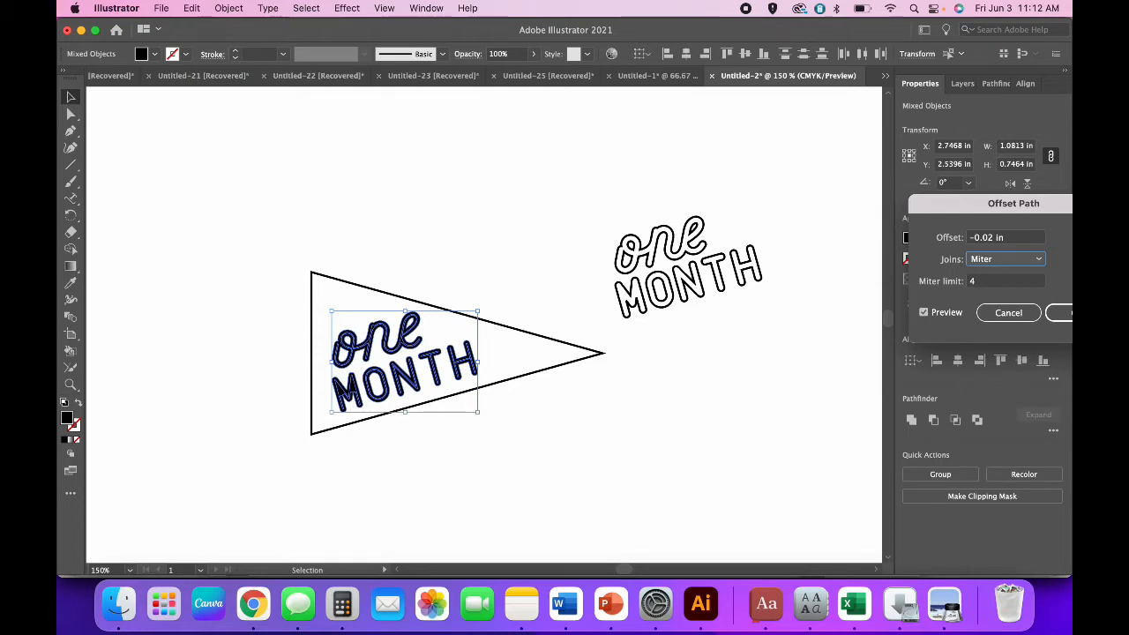
{"action": "left_click", "coordinate": [1063, 313]}
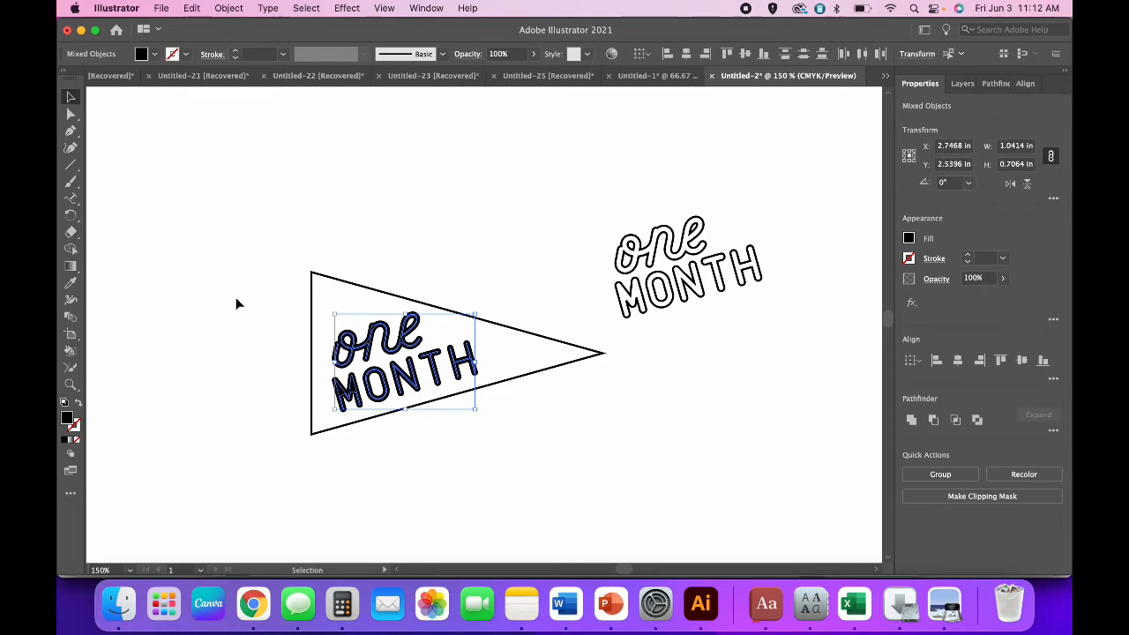
Step: Swap the fill and stroke of the new inset paths and give them a green stroke
{"action": "left_click", "coordinate": [78, 403]}
{"action": "left_click", "coordinate": [185, 55]}
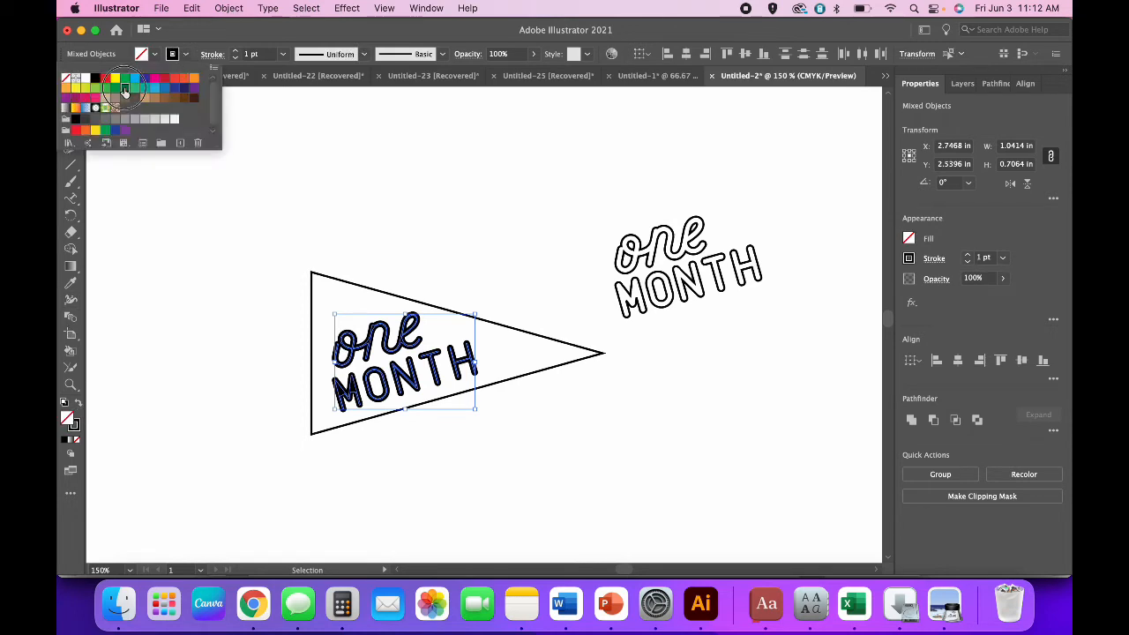
{"action": "left_click", "coordinate": [126, 89]}
{"action": "left_click", "coordinate": [185, 54]}
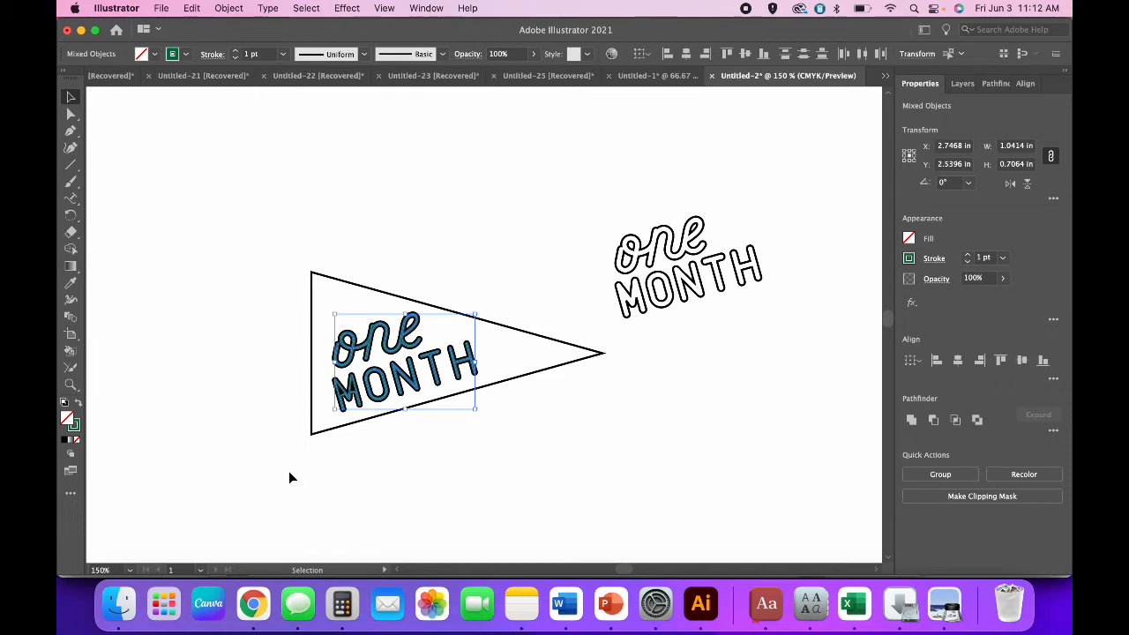
Step: Cut the green inset outlines to the clipboard and delete the black "MONTH" and "one" from the triangle
{"action": "left_click", "coordinate": [191, 9]}
{"action": "left_click", "coordinate": [194, 83]}
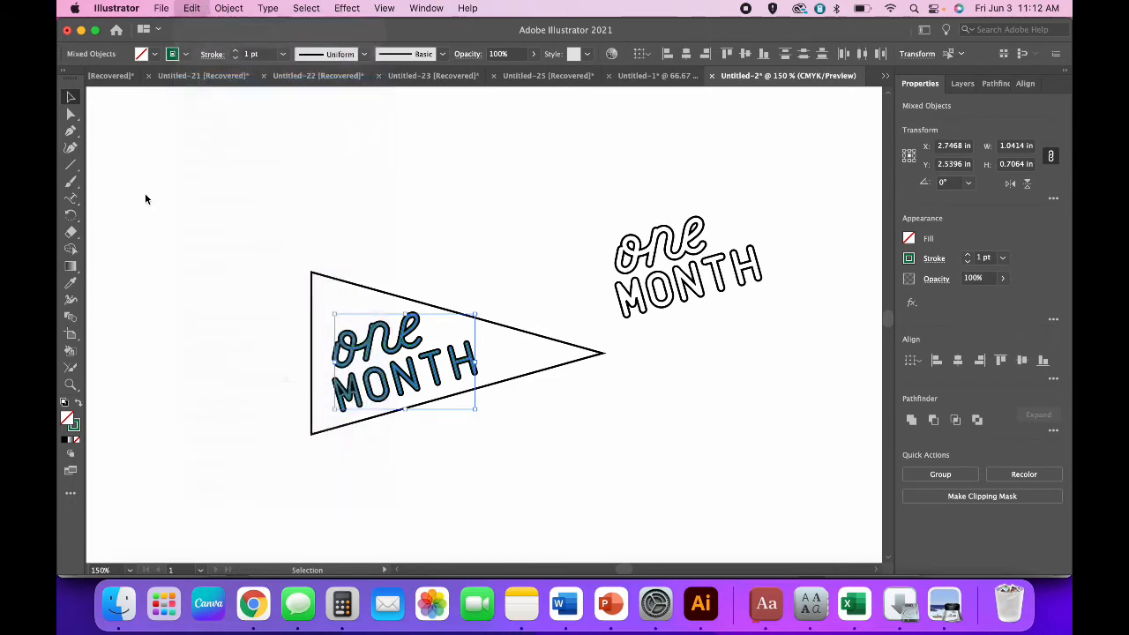
{"action": "left_click", "coordinate": [119, 309]}
{"action": "left_click", "coordinate": [377, 399]}
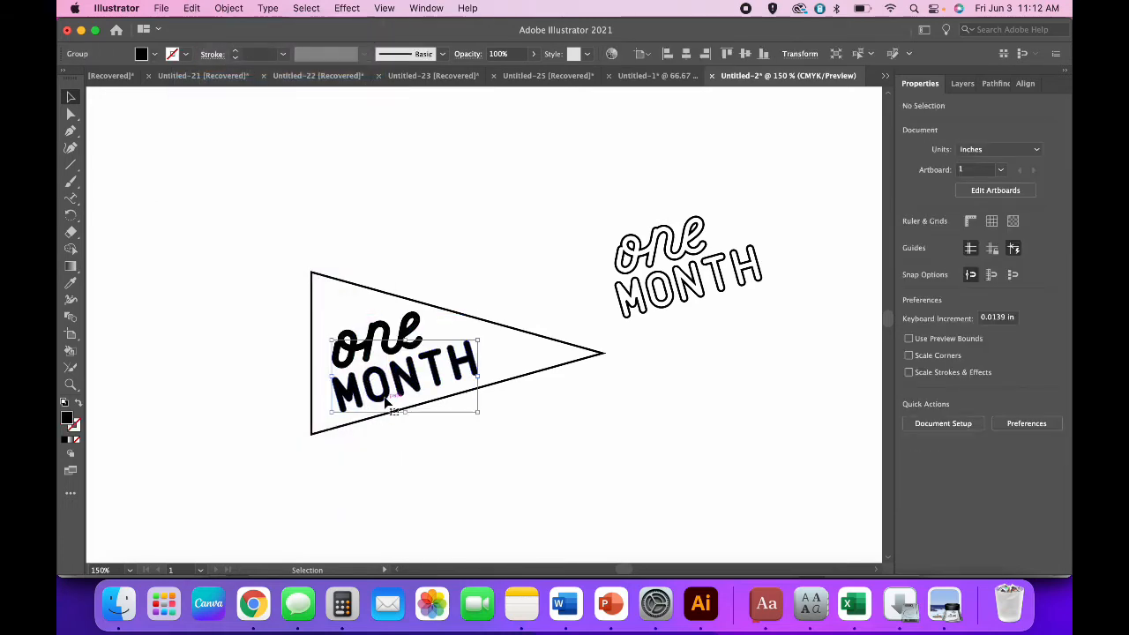
{"action": "key", "text": "BackSpace"}
{"action": "left_click", "coordinate": [373, 357]}
{"action": "key", "text": "BackSpace"}
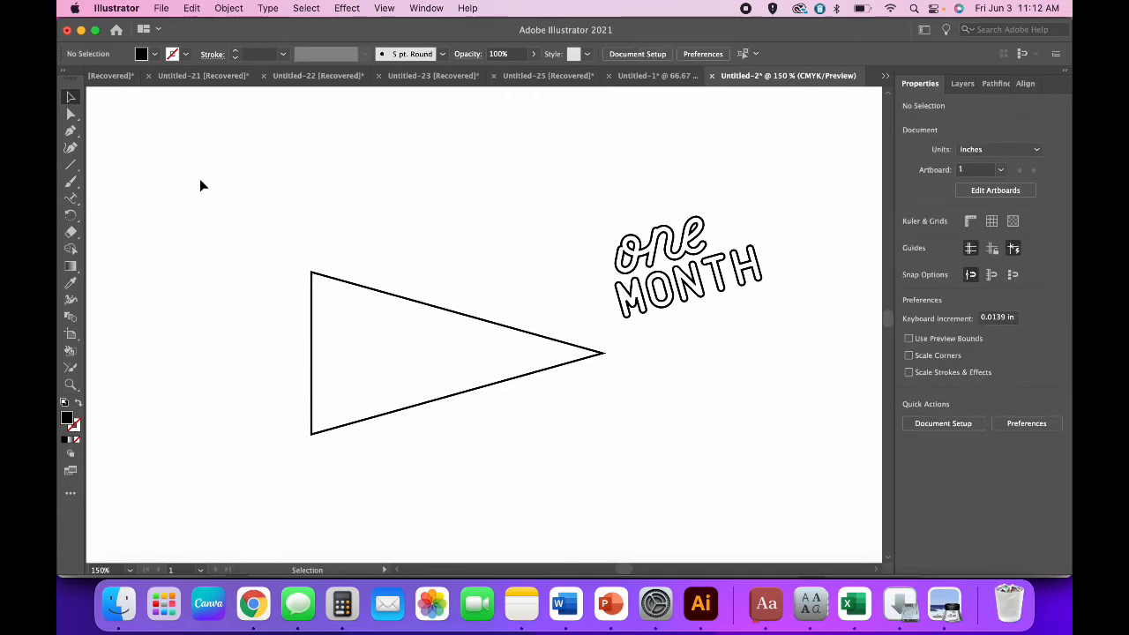
Step: Paste the green inset lettering in place inside the triangle
{"action": "left_click", "coordinate": [191, 8]}
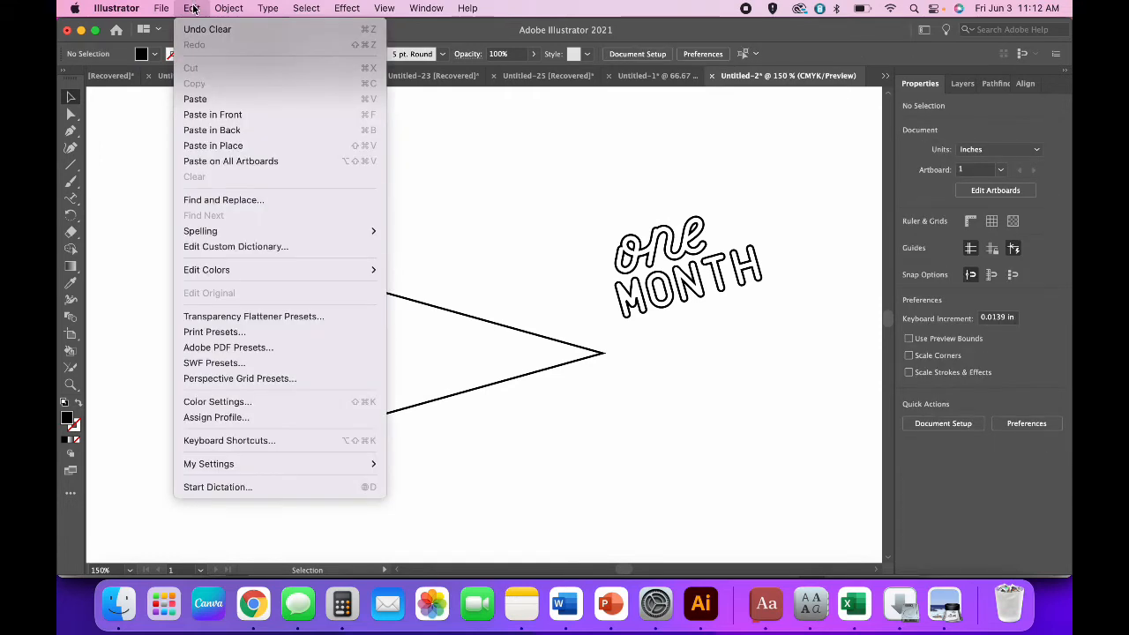
{"action": "left_click", "coordinate": [209, 145]}
{"action": "left_click", "coordinate": [197, 355]}
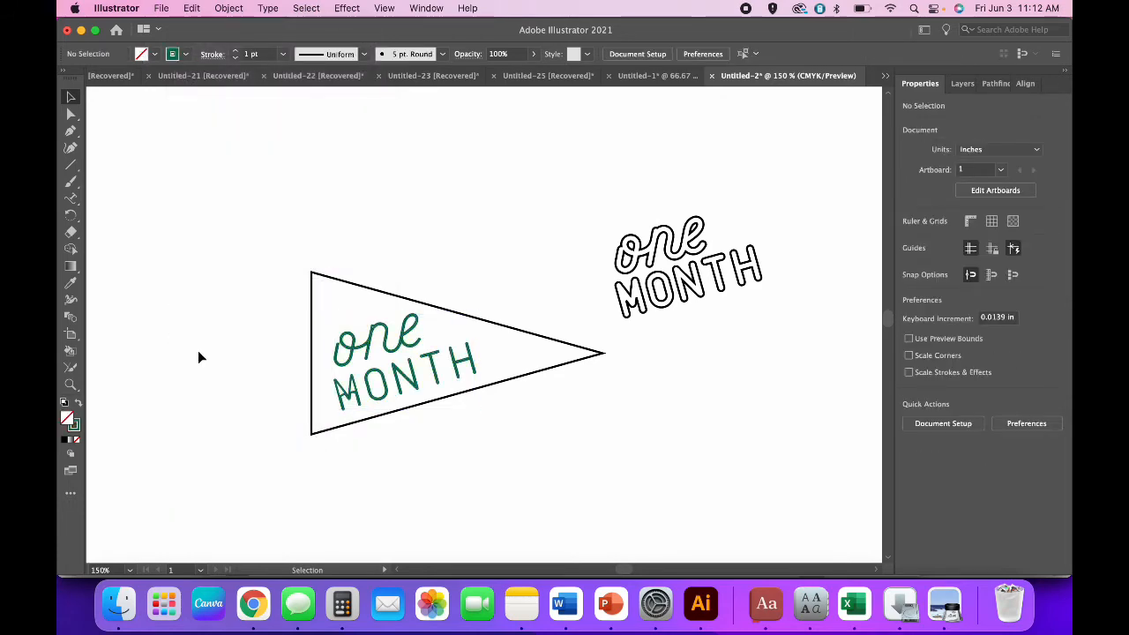
Step: Examine the green inset lettering inside the pennant up close, especially the "M", and compare it with the whole design
{"action": "key", "text": "super+equal"}
{"action": "key", "text": "super+equal"}
{"action": "key", "text": "super+equal"}
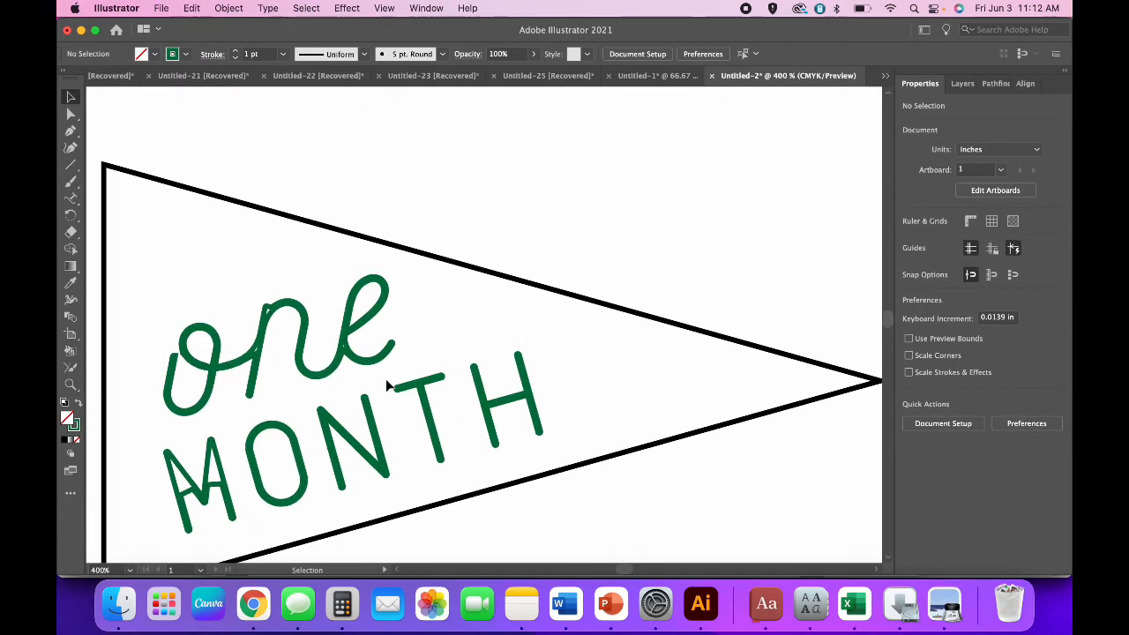
{"action": "left_click", "coordinate": [212, 468]}
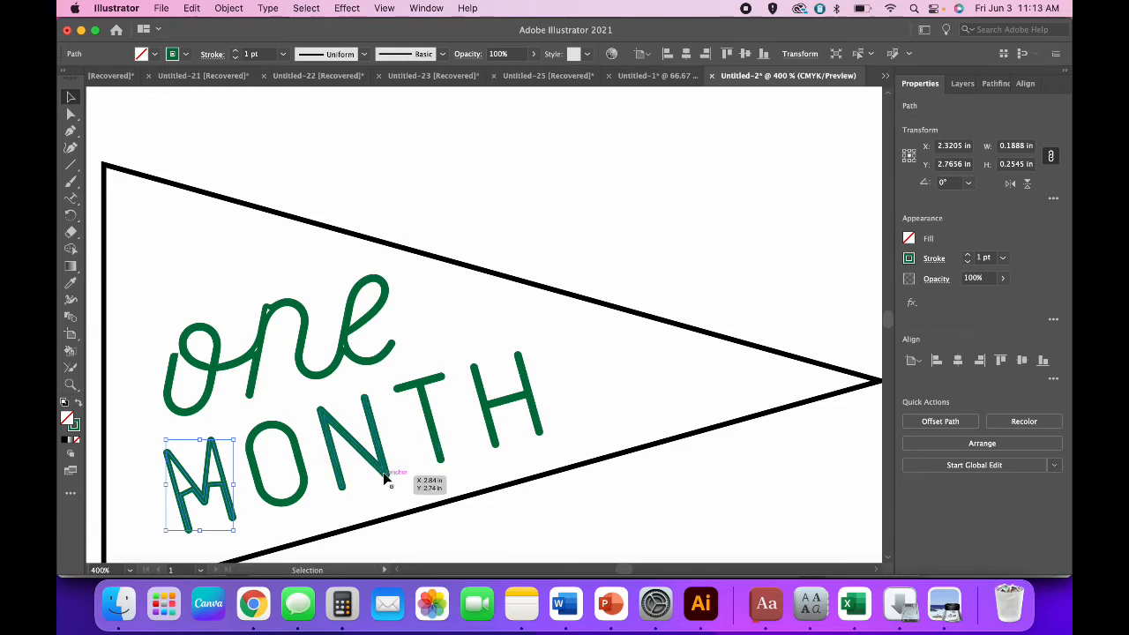
{"action": "key", "text": "super+minus"}
{"action": "key", "text": "super+minus"}
{"action": "key", "text": "super+minus"}
{"action": "key", "text": "super+minus"}
{"action": "key", "text": "super+minus"}
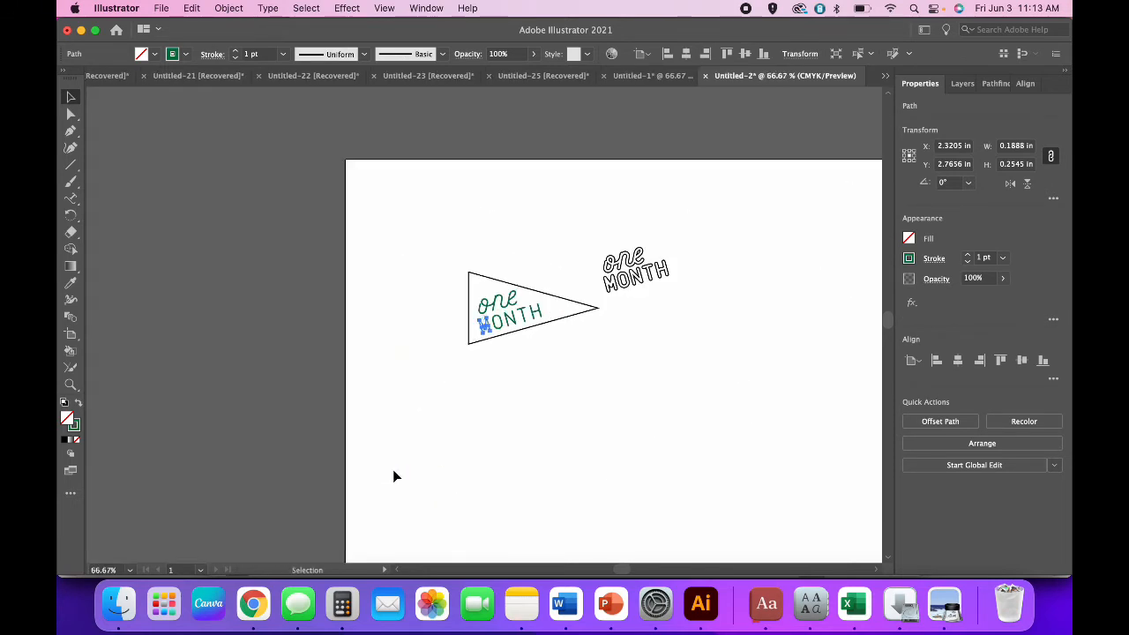
{"action": "left_click", "coordinate": [394, 476]}
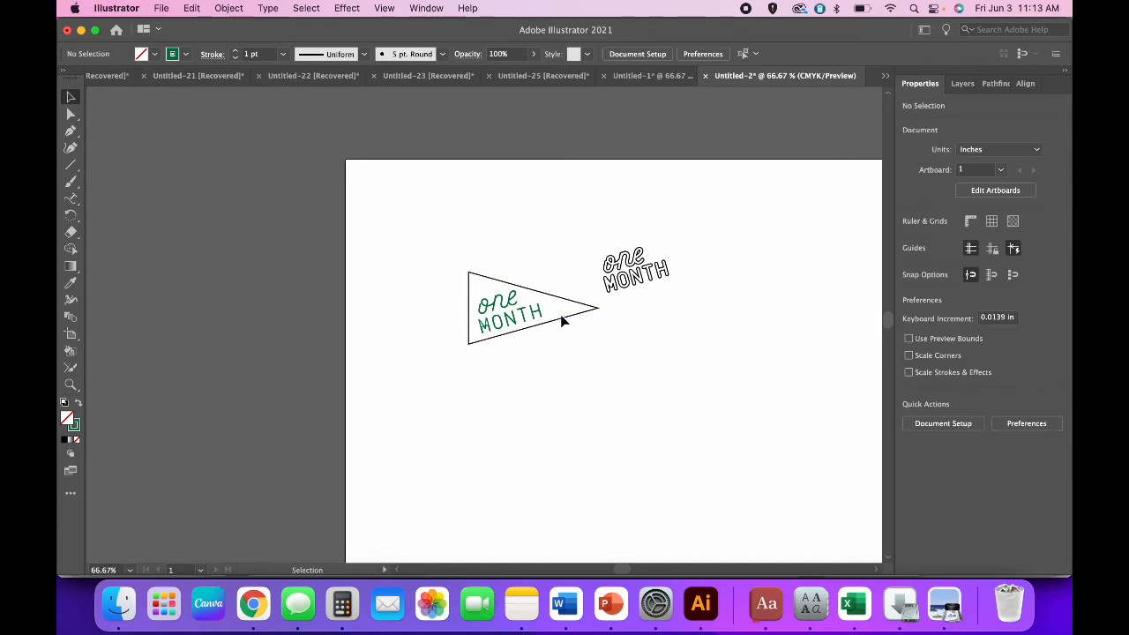
{"action": "left_click", "coordinate": [564, 322]}
{"action": "left_click", "coordinate": [606, 402]}
Step: Move the black outlined "one MONTH" lettering to just above the triangle
{"action": "scroll", "coordinate": [606, 407], "scroll_direction": "right", "scroll_amount": 5}
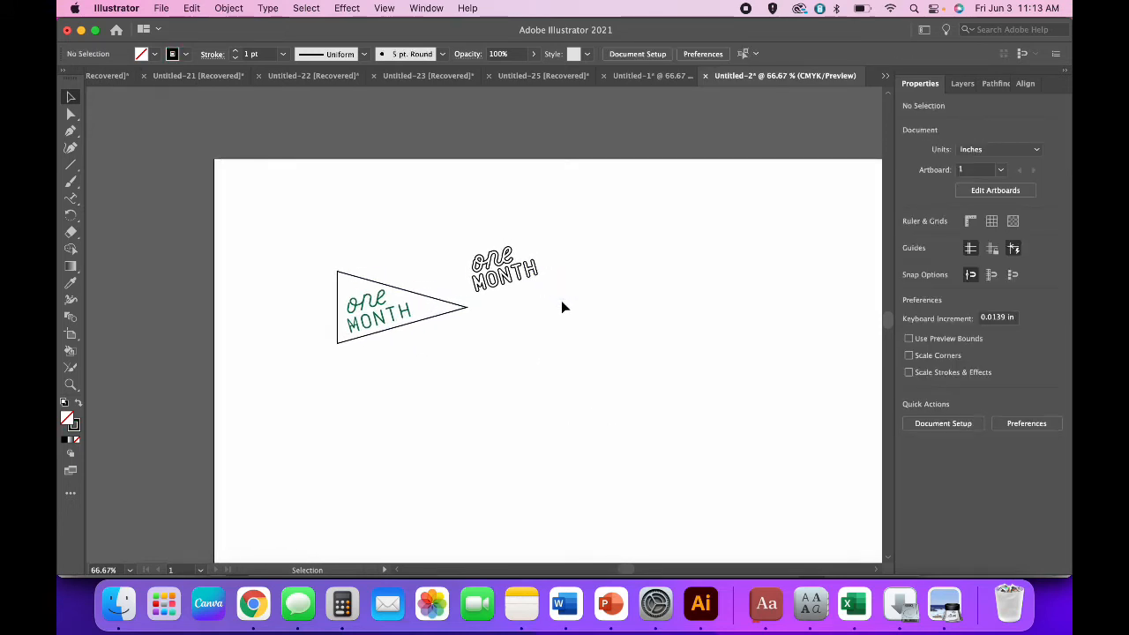
{"action": "left_click_drag", "start_coordinate": [562, 307], "coordinate": [461, 234]}
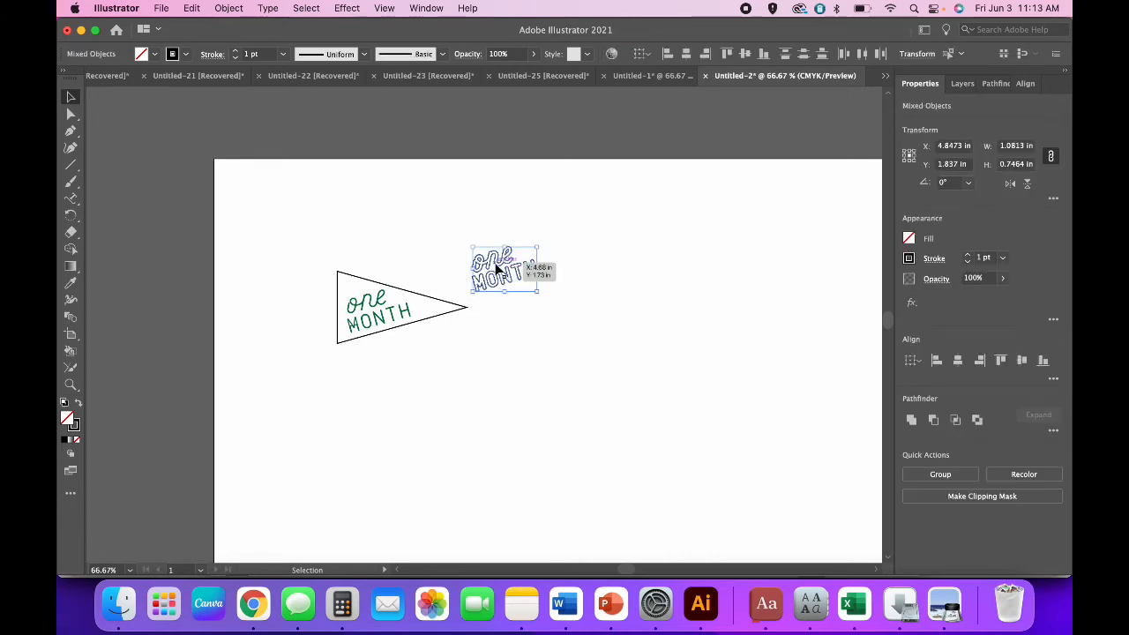
{"action": "left_click_drag", "start_coordinate": [496, 269], "coordinate": [378, 240]}
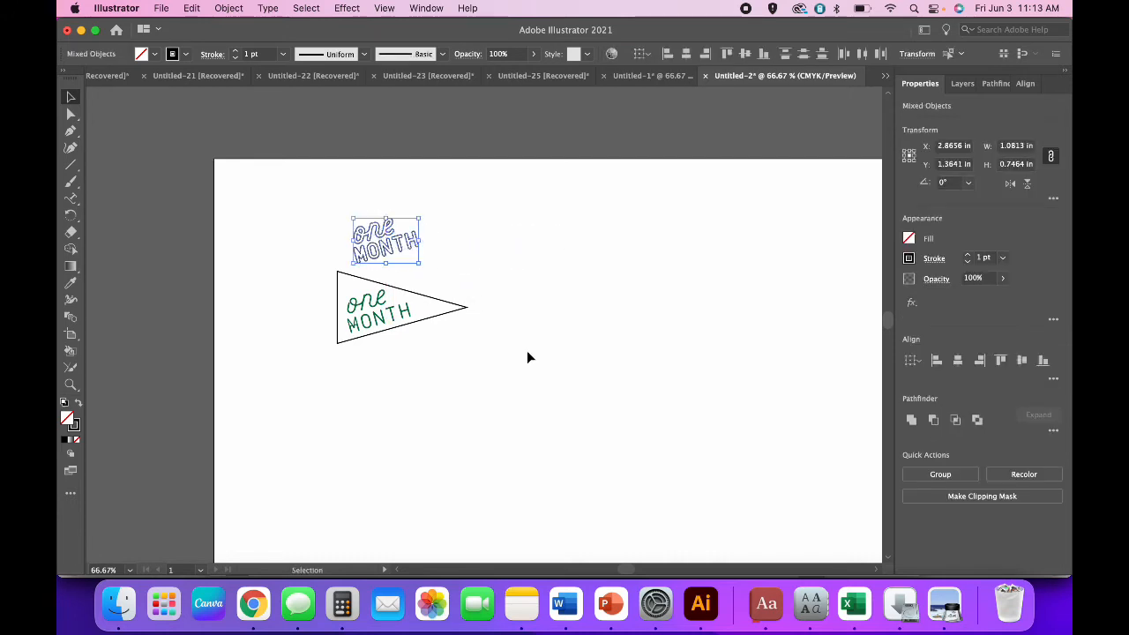
{"action": "left_click", "coordinate": [469, 417]}
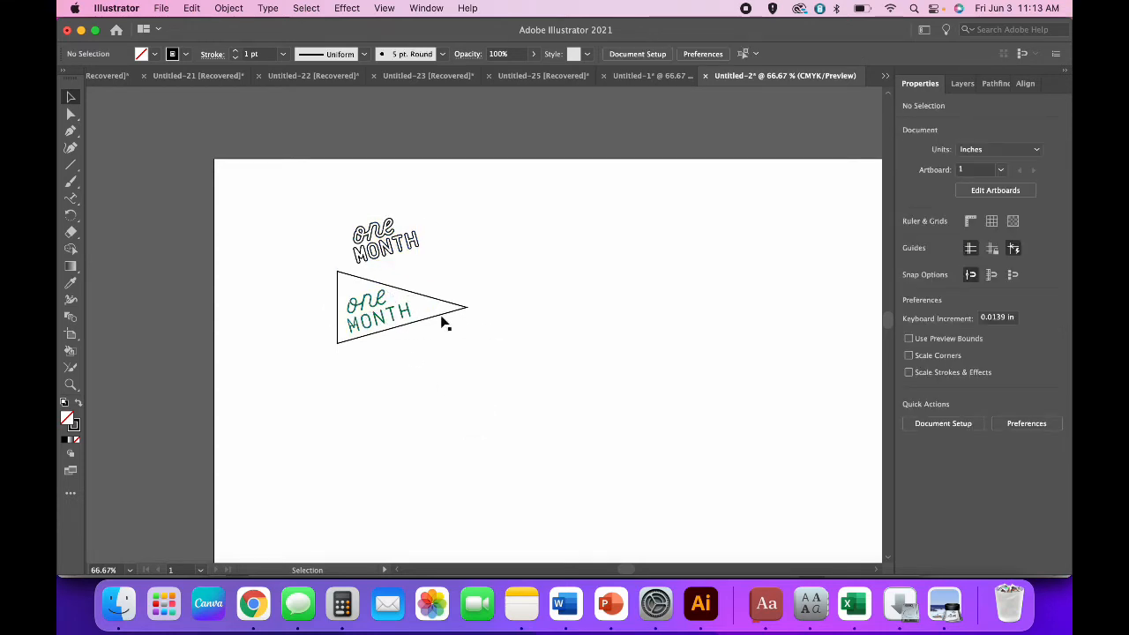
Step: Scale the pennant and both sets of lettering proportionally to 6 in wide and reposition them fully on the artboard
{"action": "left_click_drag", "start_coordinate": [545, 403], "coordinate": [278, 186]}
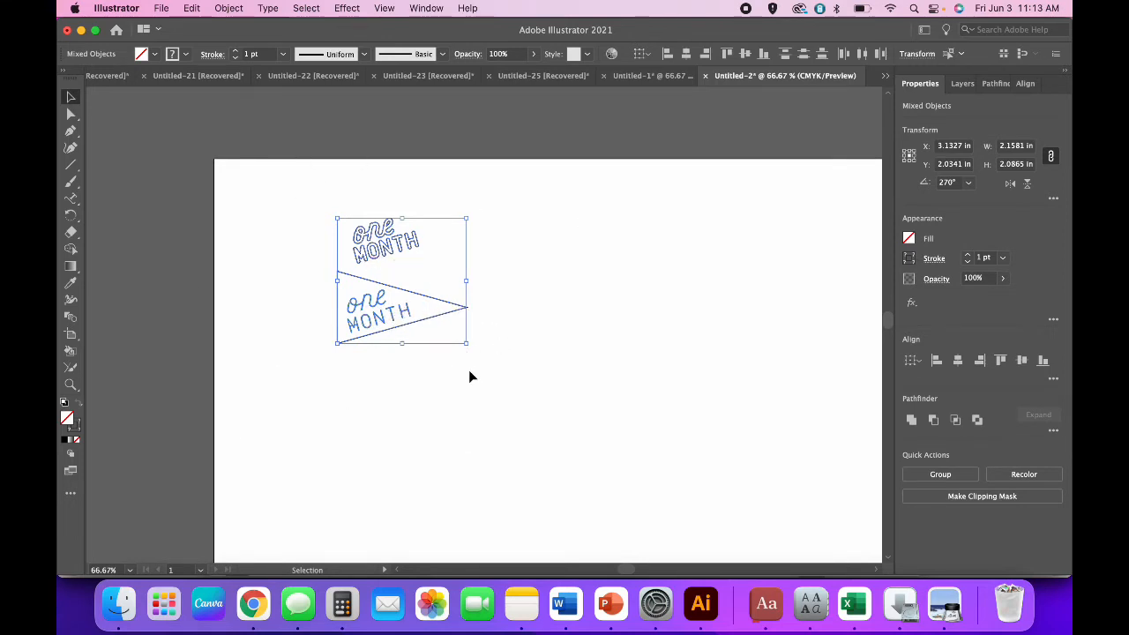
{"action": "left_click", "coordinate": [1019, 148]}
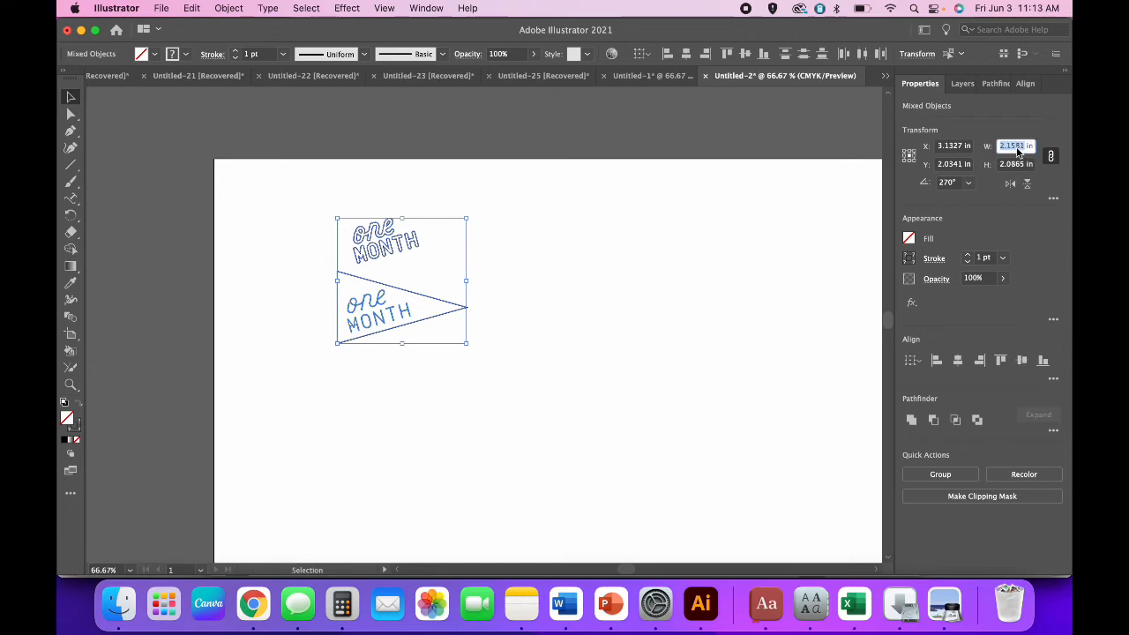
{"action": "type", "text": "6"}
{"action": "key", "text": "Tab"}
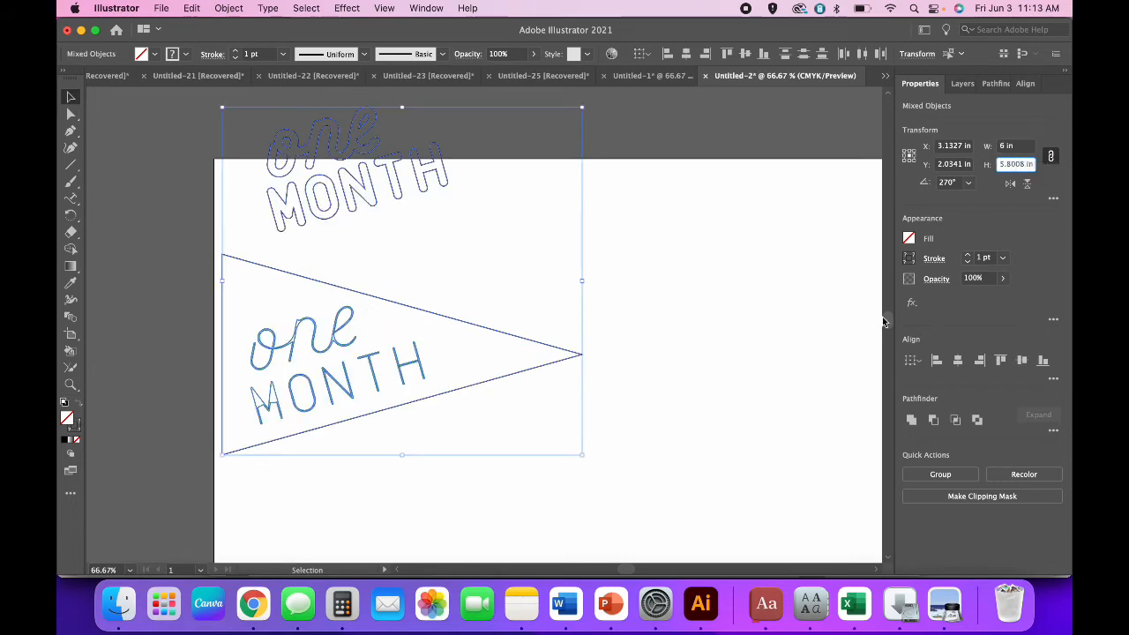
{"action": "scroll", "coordinate": [692, 373], "scroll_direction": "right", "scroll_amount": 4}
{"action": "scroll", "coordinate": [692, 374], "scroll_direction": "down", "scroll_amount": 3}
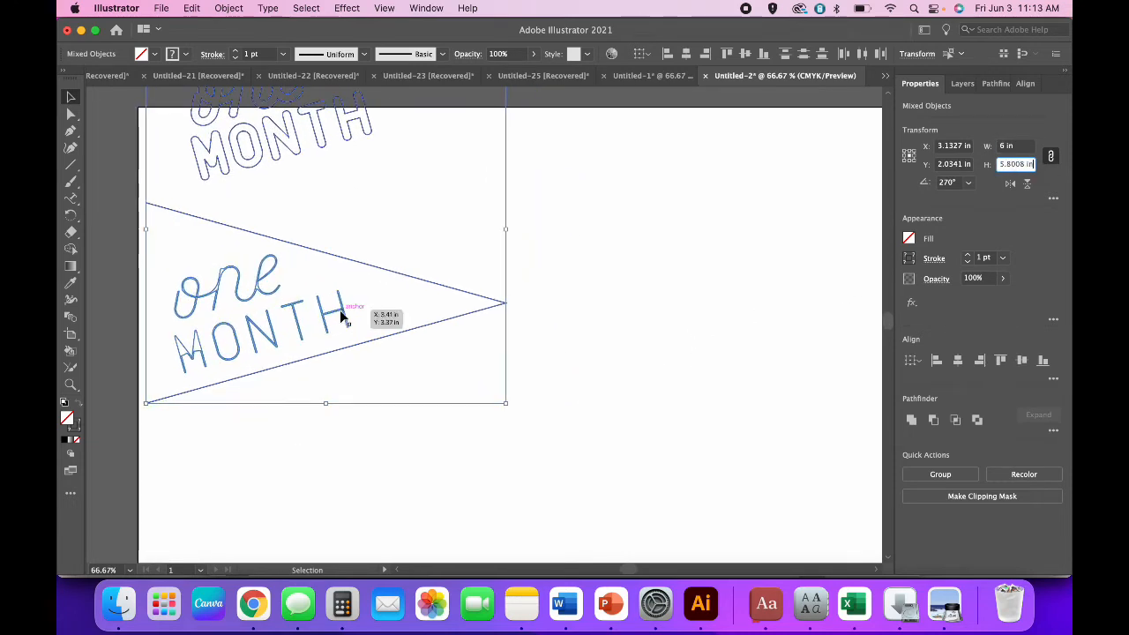
{"action": "left_click_drag", "start_coordinate": [344, 316], "coordinate": [386, 390]}
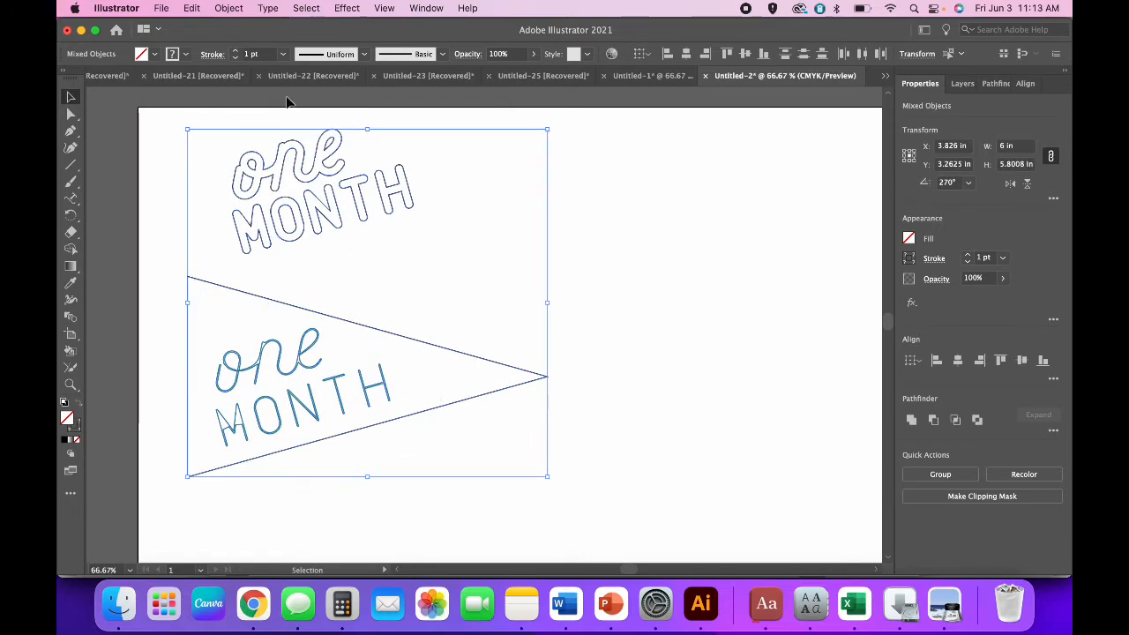
{"action": "left_click", "coordinate": [368, 284]}
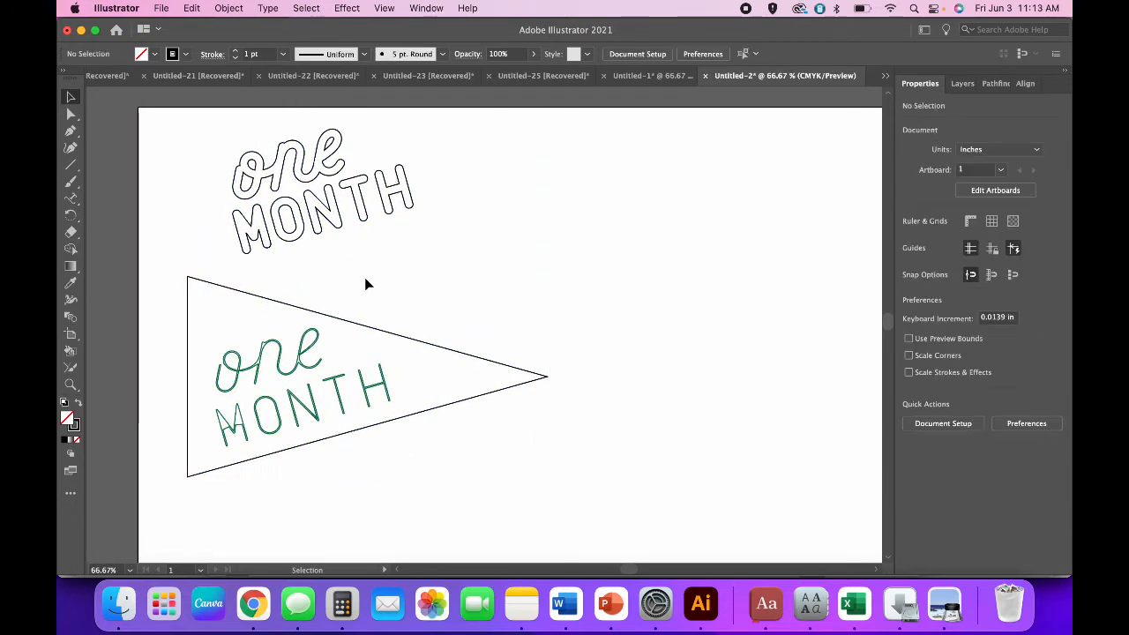
Step: Overlay the black outlined lettering on the green inset lettering in the pennant and nudge it into alignment
{"action": "left_click", "coordinate": [223, 158]}
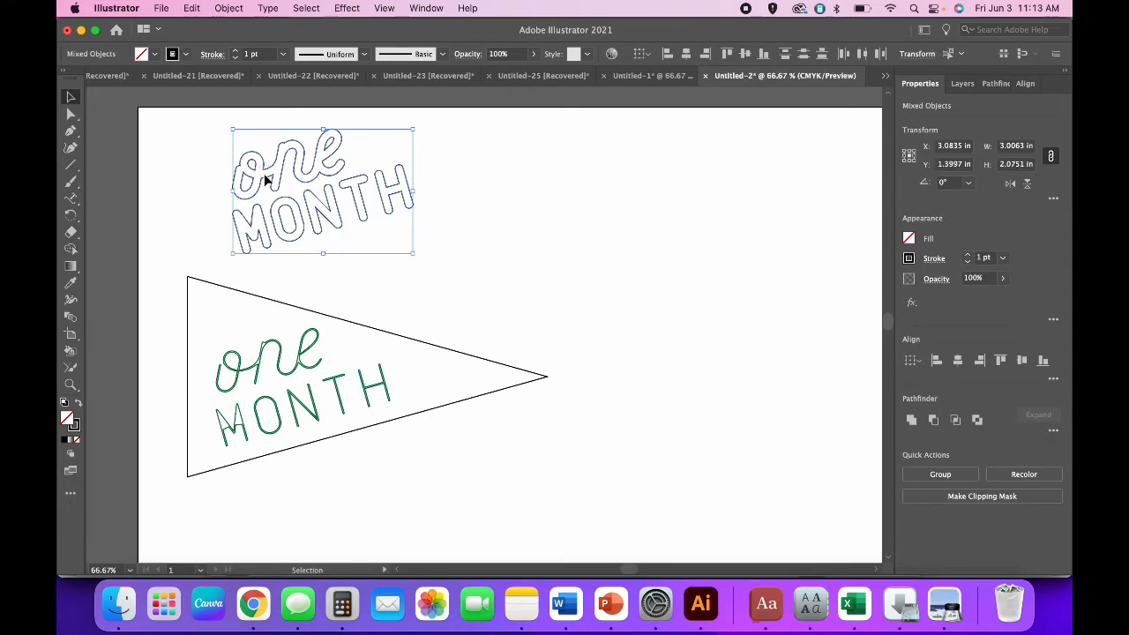
{"action": "left_click_drag", "start_coordinate": [265, 176], "coordinate": [248, 377]}
{"action": "key", "text": "Down"}
{"action": "key", "text": "Down"}
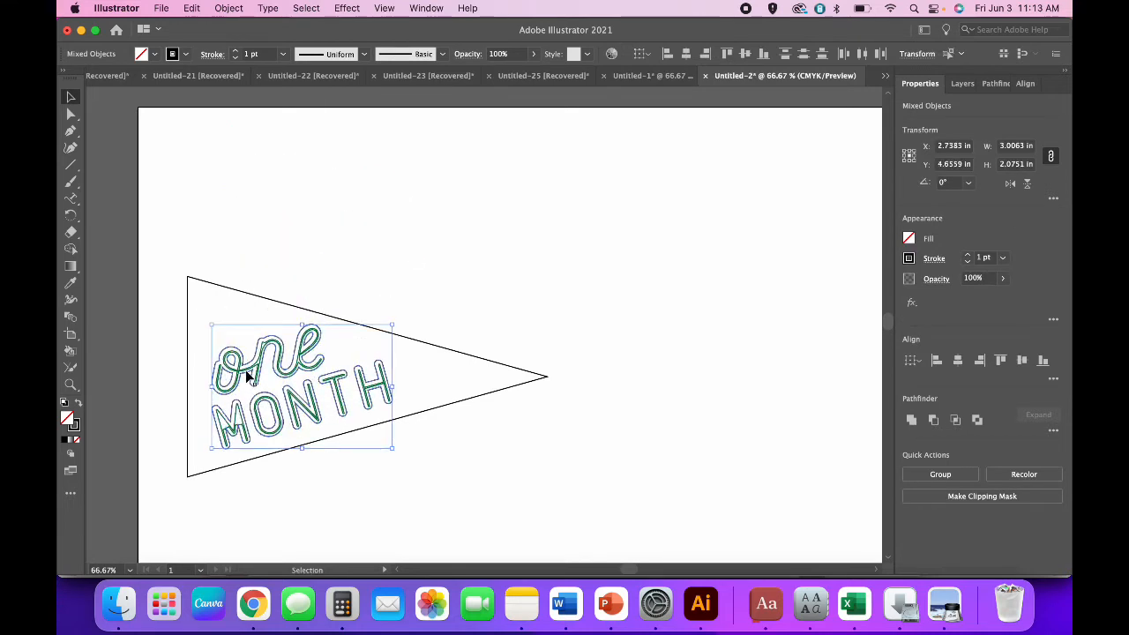
{"action": "key", "text": "Right"}
{"action": "key", "text": "Down"}
{"action": "key", "text": "Down"}
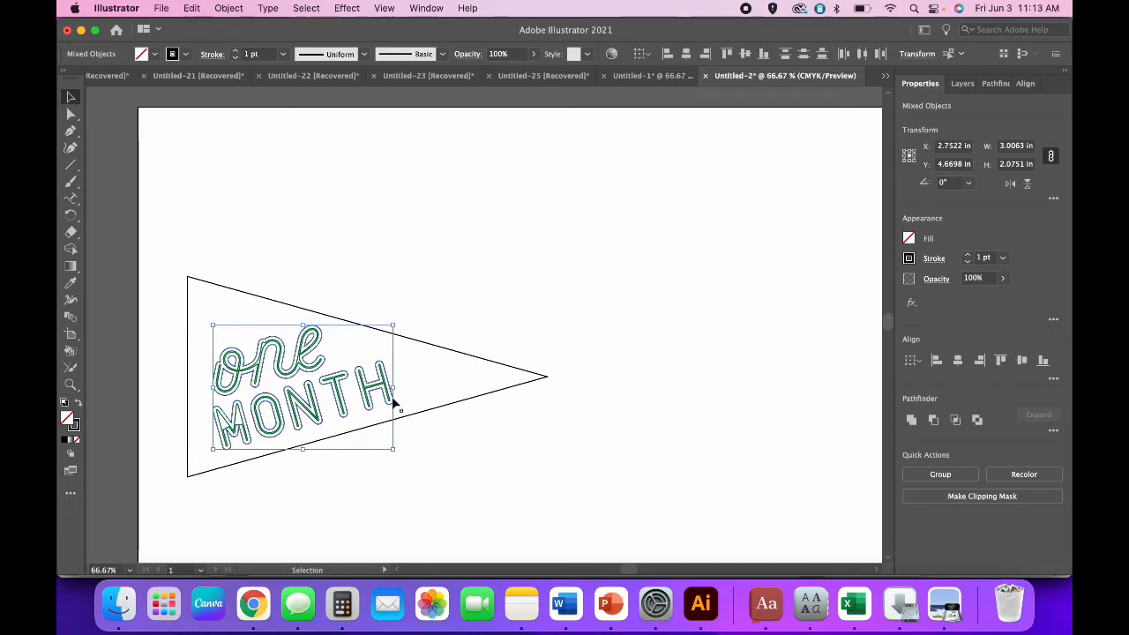
Step: Move the black outlined lettering out of the pennant to the empty area above and beyond its tip
{"action": "left_click_drag", "start_coordinate": [374, 404], "coordinate": [748, 264]}
{"action": "left_click", "coordinate": [650, 403]}
{"action": "scroll", "coordinate": [650, 403], "scroll_direction": "left", "scroll_amount": 5}
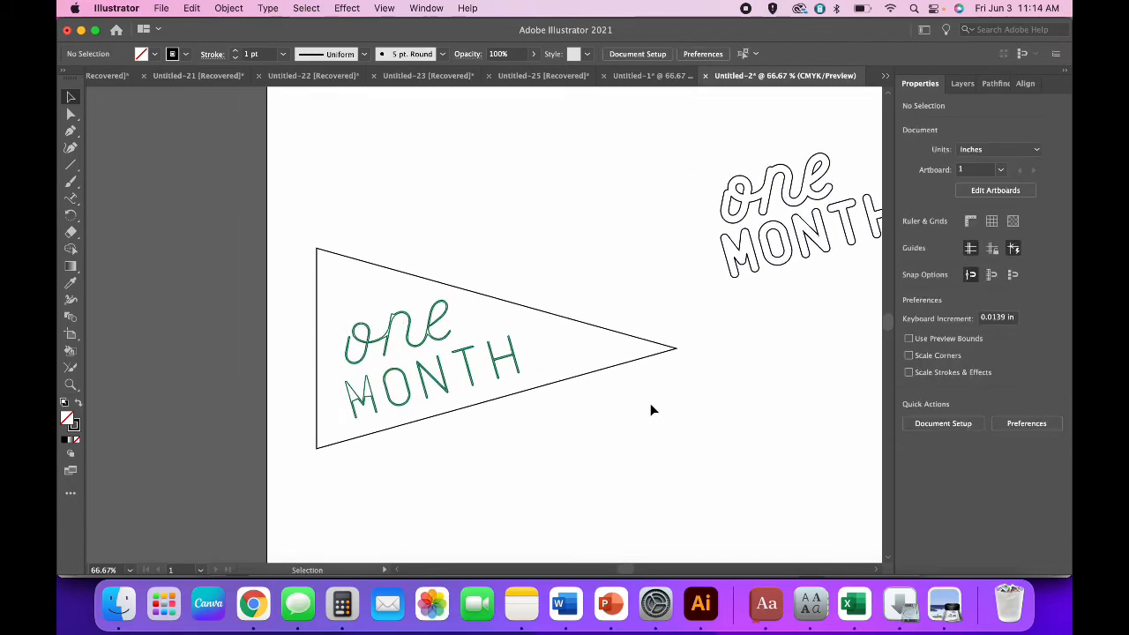
{"action": "key", "text": "super+minus"}
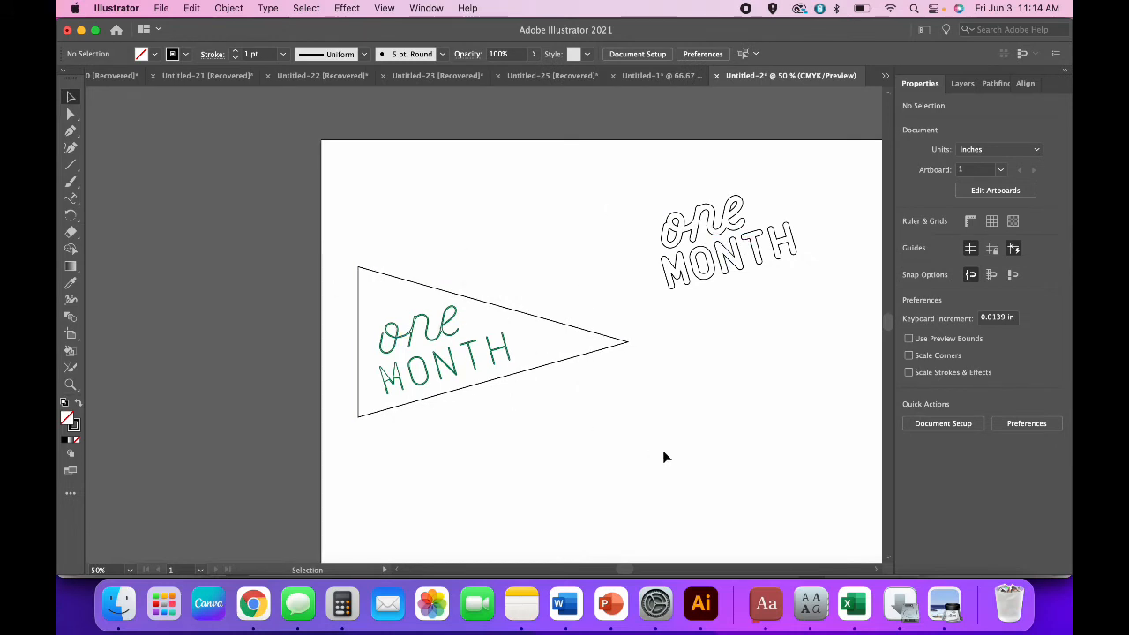
Step: Nudge the triangle together with its green lettering to the right, farther from the artboard's left edge
{"action": "left_click_drag", "start_coordinate": [504, 413], "coordinate": [343, 283]}
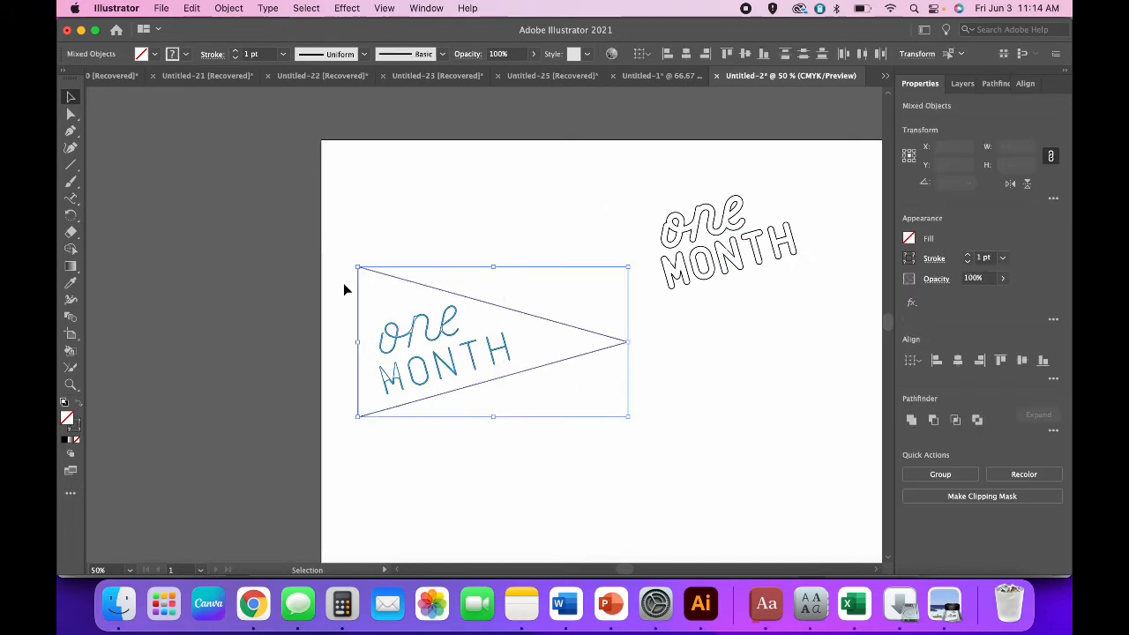
{"action": "key", "text": "Right"}
{"action": "key", "text": "Right"}
{"action": "key", "text": "Right"}
{"action": "key", "text": "Right"}
{"action": "key", "text": "Right"}
{"action": "key", "text": "Right"}
{"action": "key", "text": "Right"}
{"action": "key", "text": "Right"}
{"action": "key", "text": "Right"}
{"action": "key", "text": "Right"}
{"action": "key", "text": "Right"}
{"action": "key", "text": "Right"}
{"action": "key", "text": "Right"}
{"action": "key", "text": "Right"}
{"action": "key", "text": "Right"}
{"action": "key", "text": "Right"}
{"action": "key", "text": "Right"}
{"action": "key", "text": "Right"}
{"action": "key", "text": "Right"}
{"action": "key", "text": "Right"}
{"action": "key", "text": "Right"}
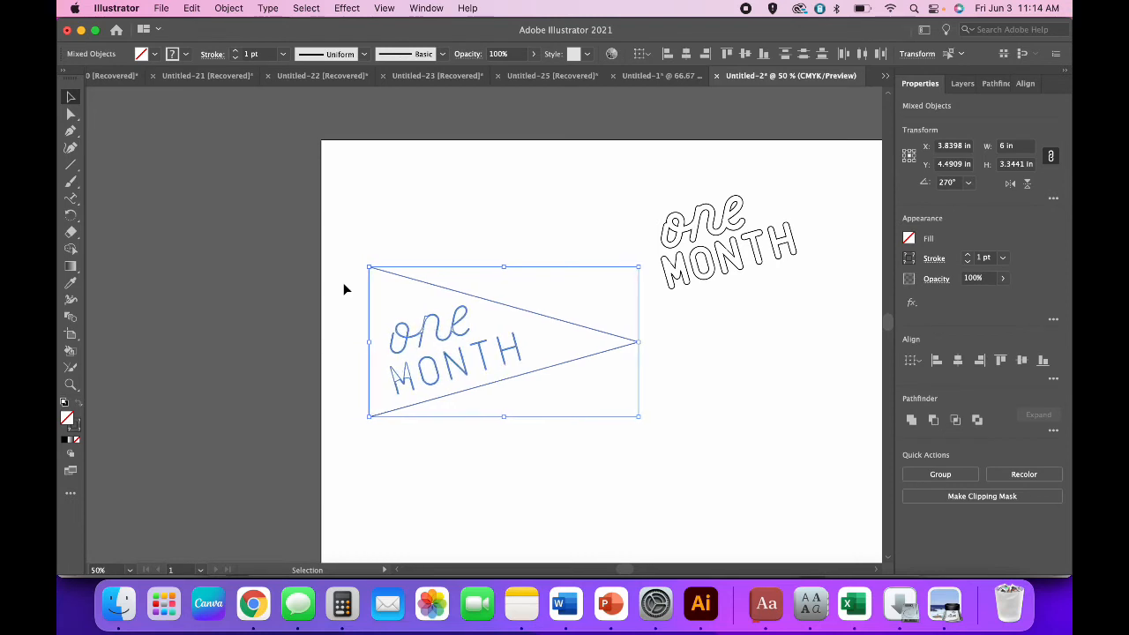
{"action": "left_click", "coordinate": [343, 284]}
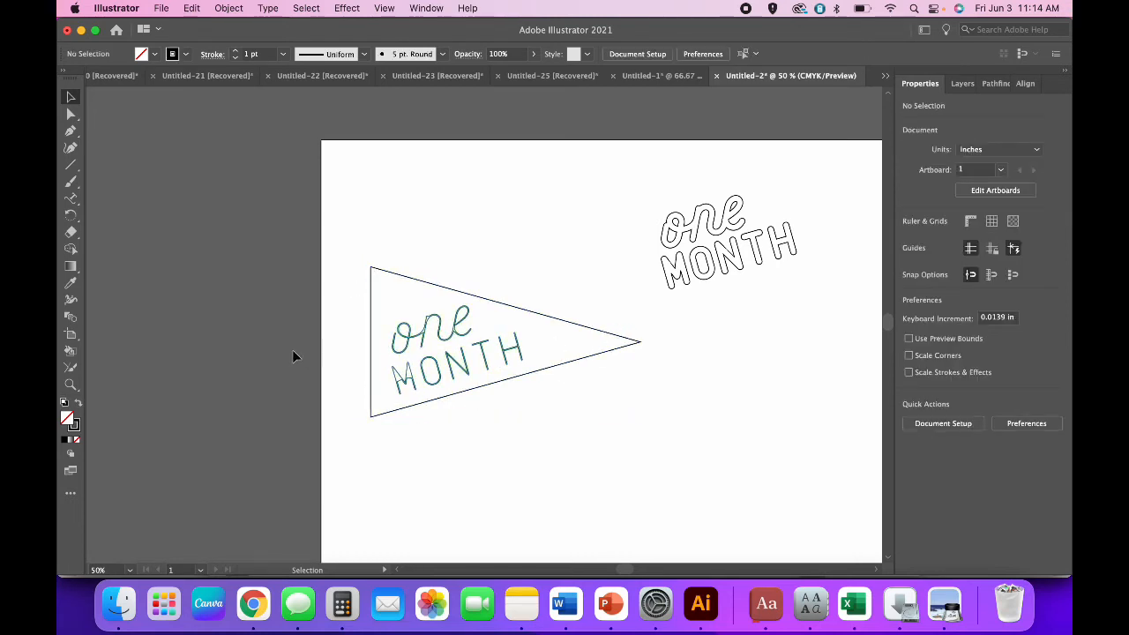
Step: Create a rectangle 0.25 in wide and 5.1816 in high with the Rectangle tool
{"action": "left_click", "coordinate": [72, 167]}
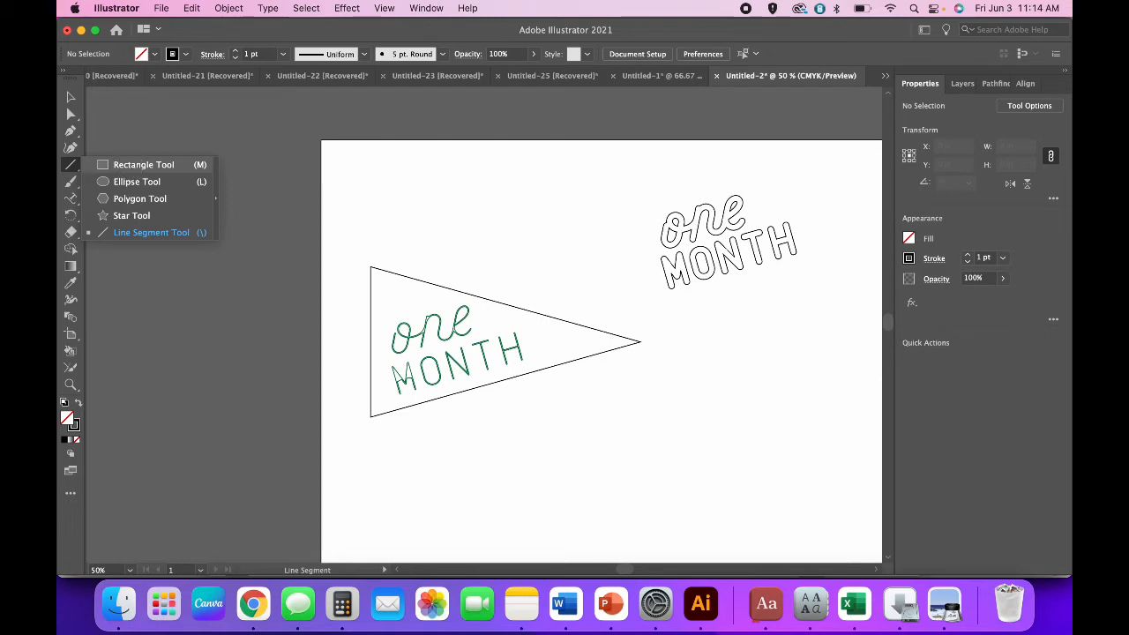
{"action": "left_click", "coordinate": [133, 166]}
{"action": "left_click", "coordinate": [384, 195]}
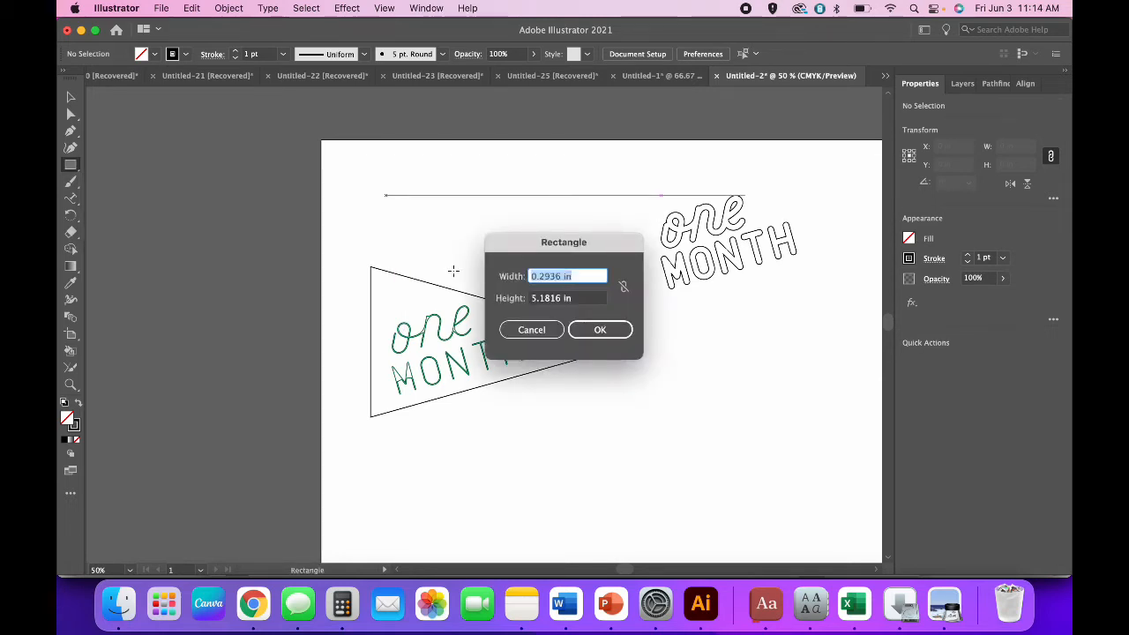
{"action": "key", "text": "BackSpace"}
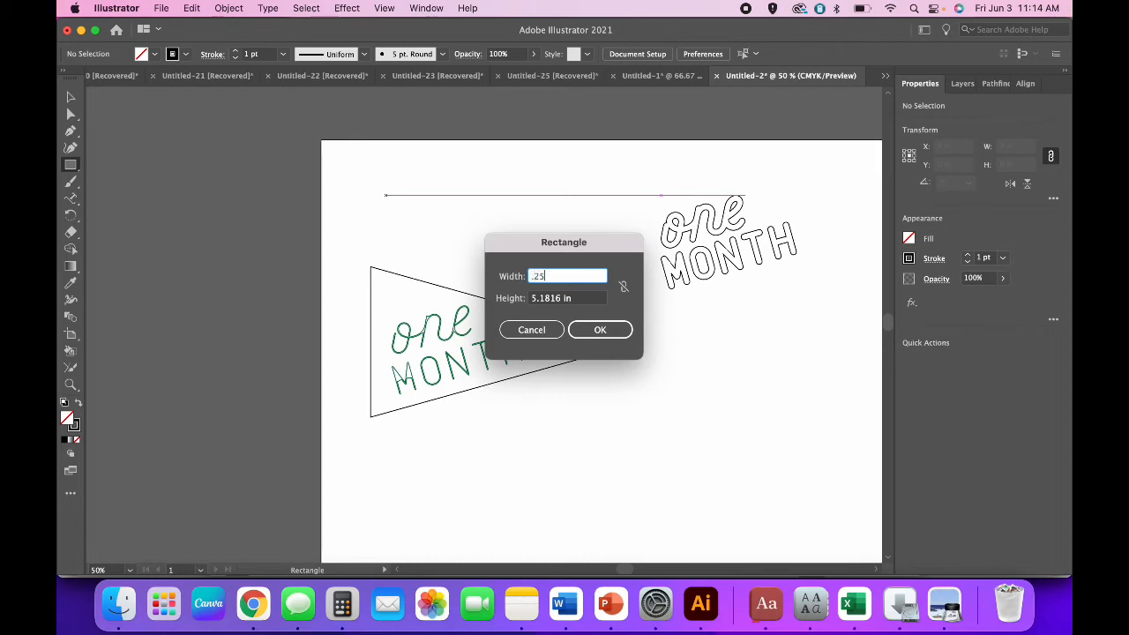
{"action": "key", "text": "Tab"}
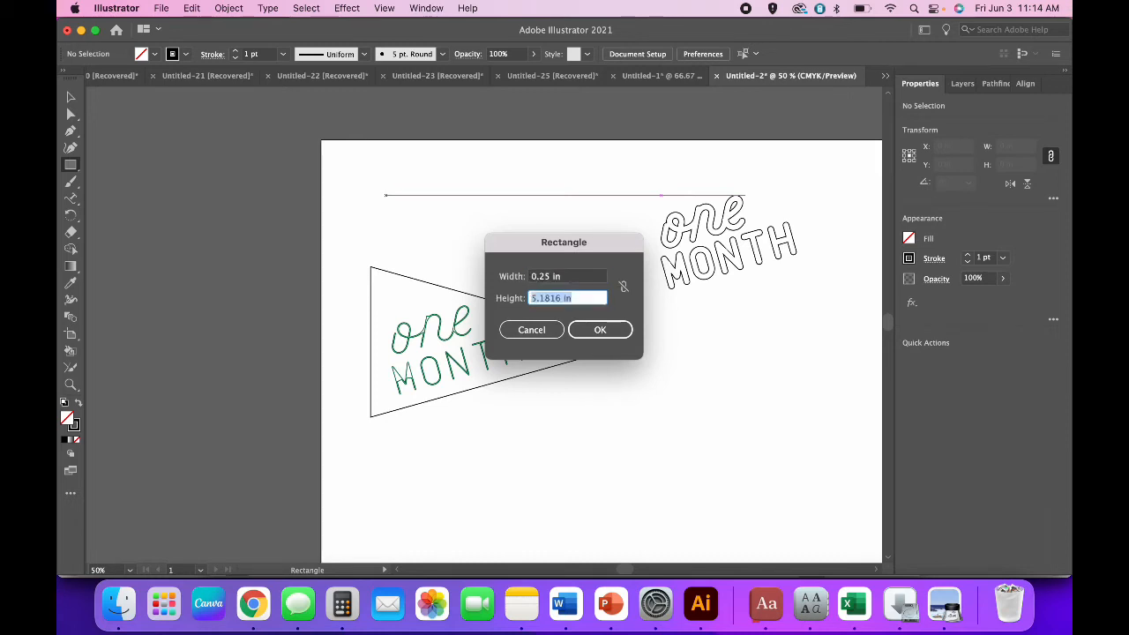
{"action": "key", "text": "Return"}
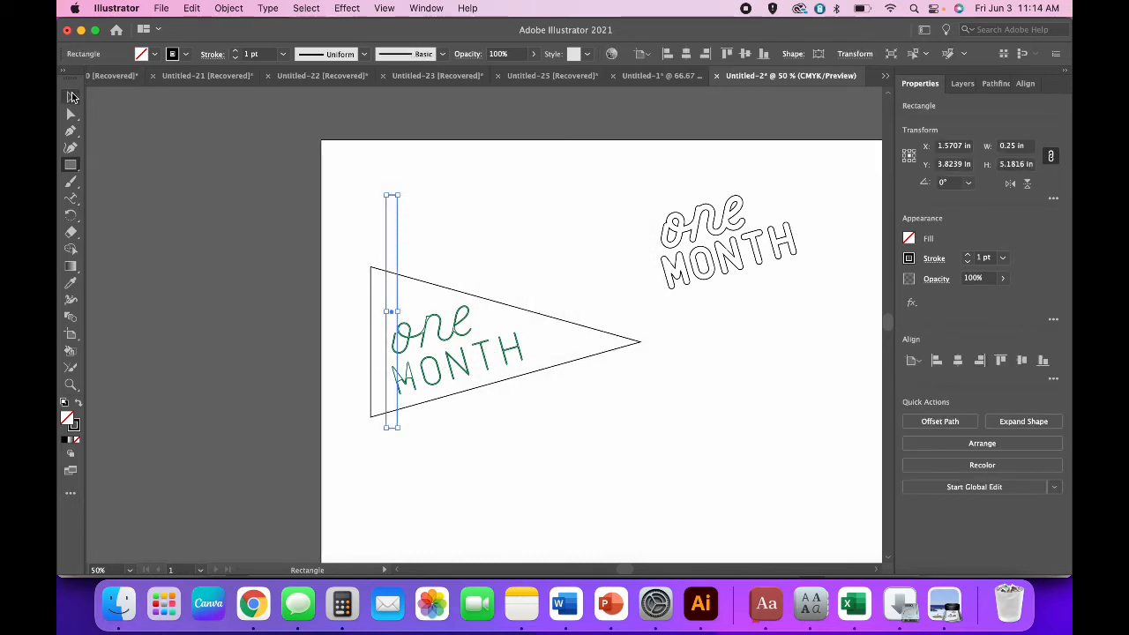
Step: Center the rectangle on the triangle's vertical edge and shorten it at both ends to about 3.74 in high
{"action": "left_click", "coordinate": [72, 98]}
{"action": "left_click_drag", "start_coordinate": [398, 261], "coordinate": [375, 291]}
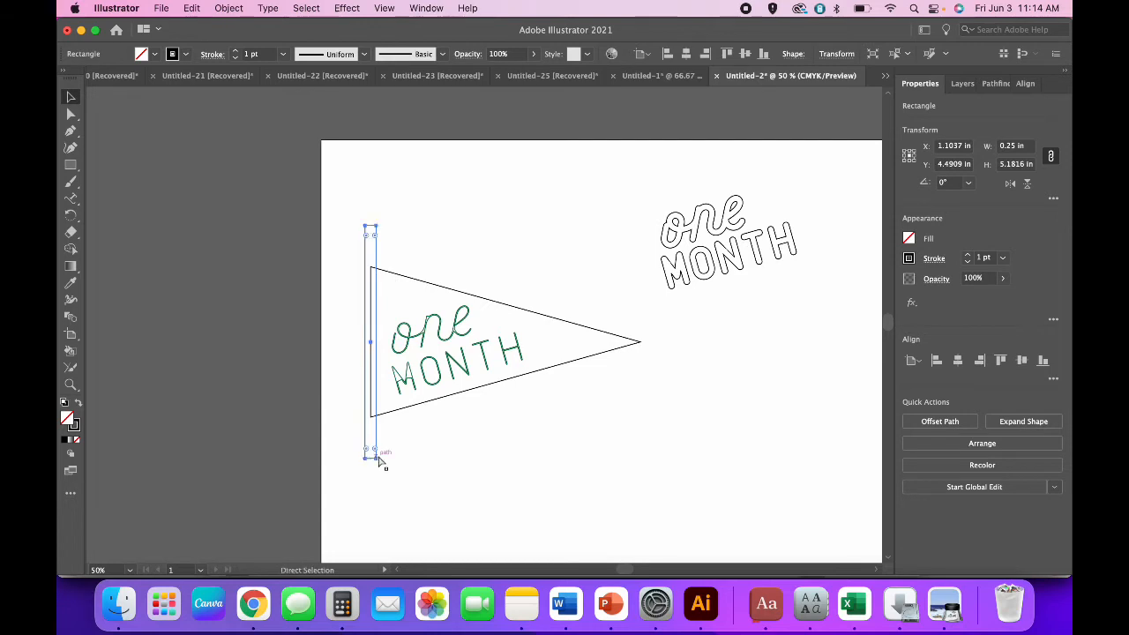
{"action": "key", "text": "super+equal"}
{"action": "key", "text": "super+equal"}
{"action": "scroll", "coordinate": [411, 442], "scroll_direction": "up", "scroll_amount": 2}
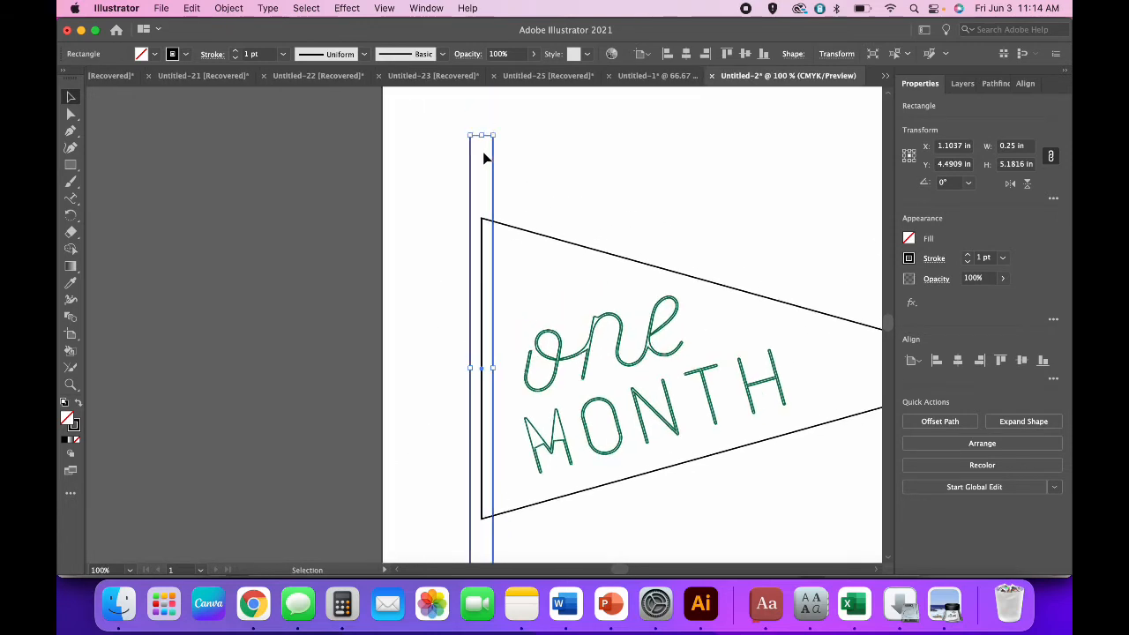
{"action": "left_click_drag", "start_coordinate": [481, 137], "coordinate": [482, 204]}
{"action": "scroll", "coordinate": [453, 343], "scroll_direction": "down", "scroll_amount": 5}
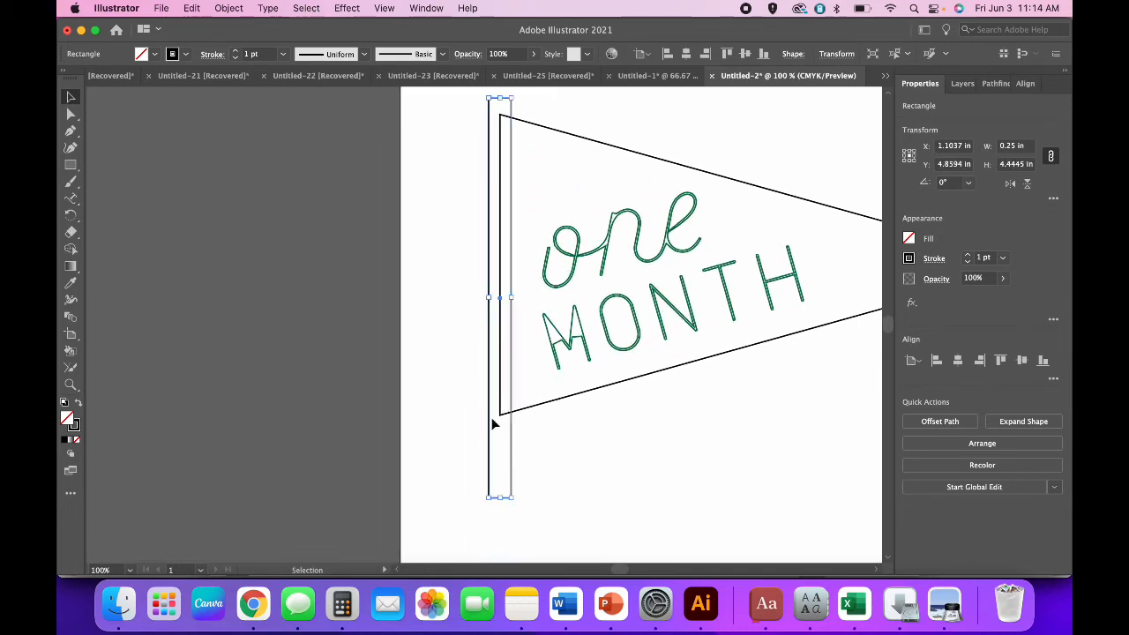
{"action": "left_click_drag", "start_coordinate": [500, 497], "coordinate": [498, 444]}
{"action": "scroll", "coordinate": [576, 483], "scroll_direction": "right", "scroll_amount": 7}
{"action": "scroll", "coordinate": [576, 483], "scroll_direction": "up", "scroll_amount": 3}
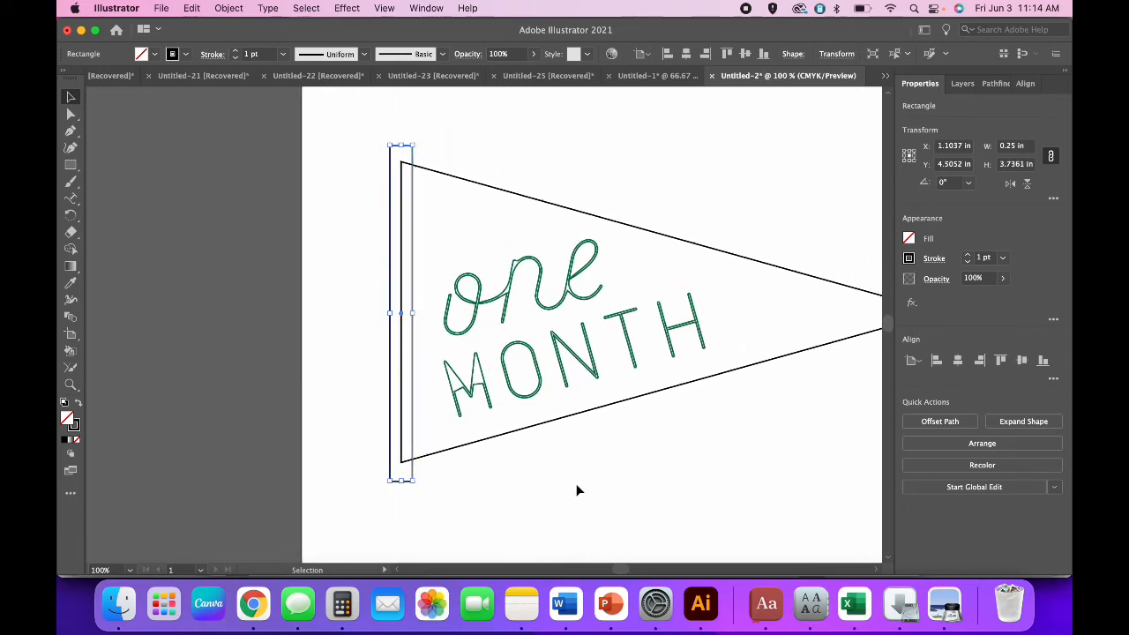
Step: Nudge the rectangle left until its right side meets the triangle's vertical edge, forming the pennant's pole, and deselect it
{"action": "key", "text": "Left"}
{"action": "key", "text": "Left"}
{"action": "key", "text": "Left"}
{"action": "key", "text": "Left"}
{"action": "key", "text": "Left"}
{"action": "key", "text": "Left"}
{"action": "key", "text": "Left"}
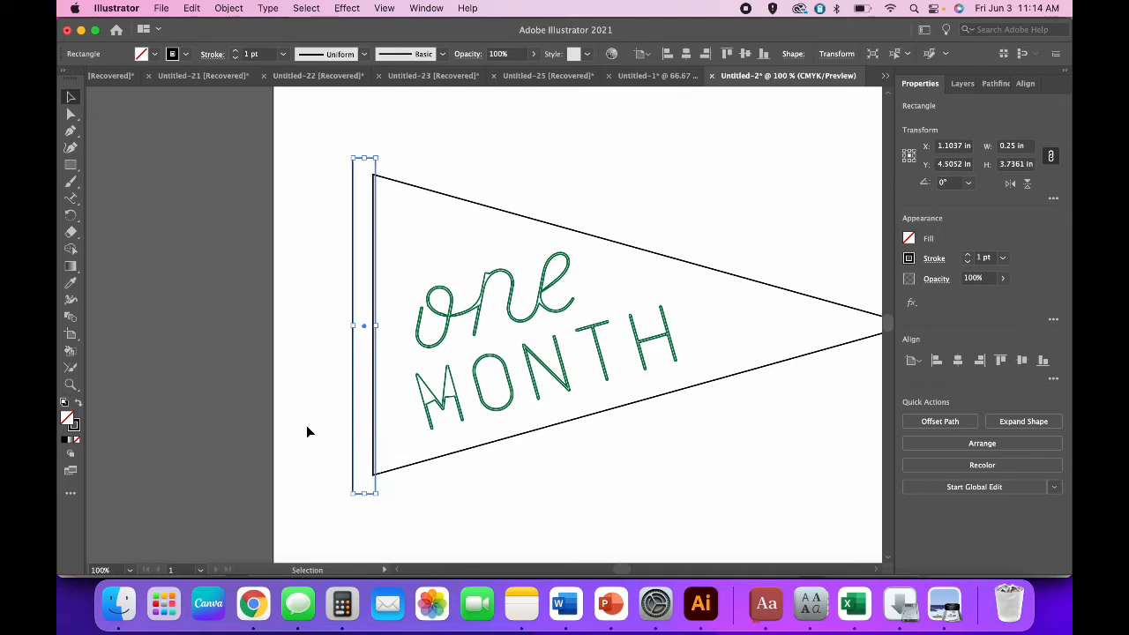
{"action": "key", "text": "Left"}
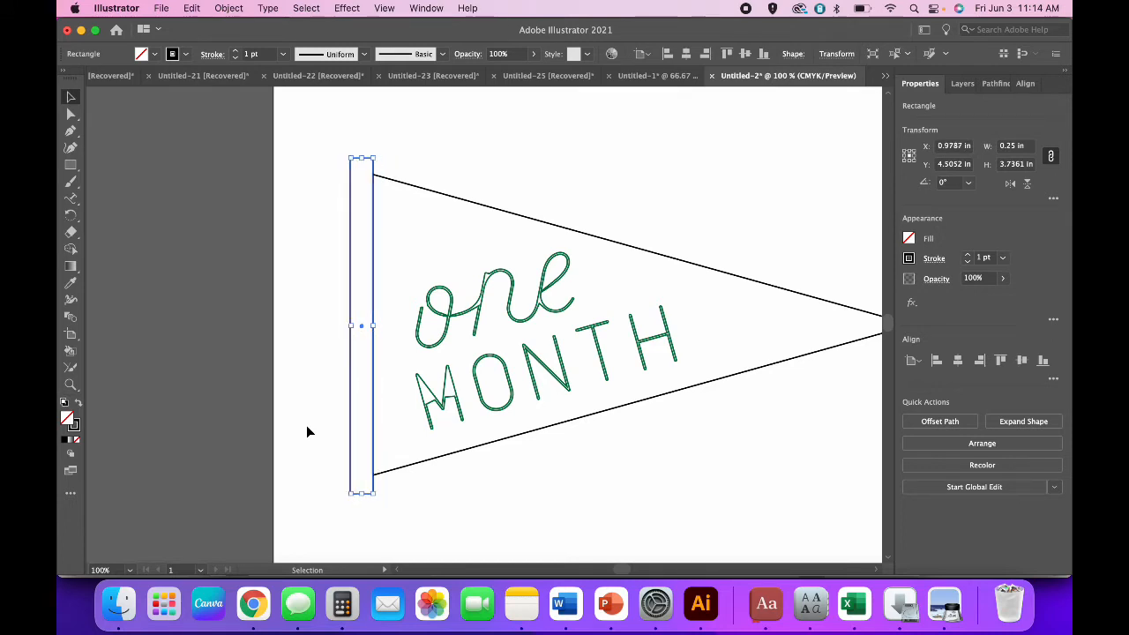
{"action": "key", "text": "super+shift+a"}
{"action": "key", "text": "super+minus"}
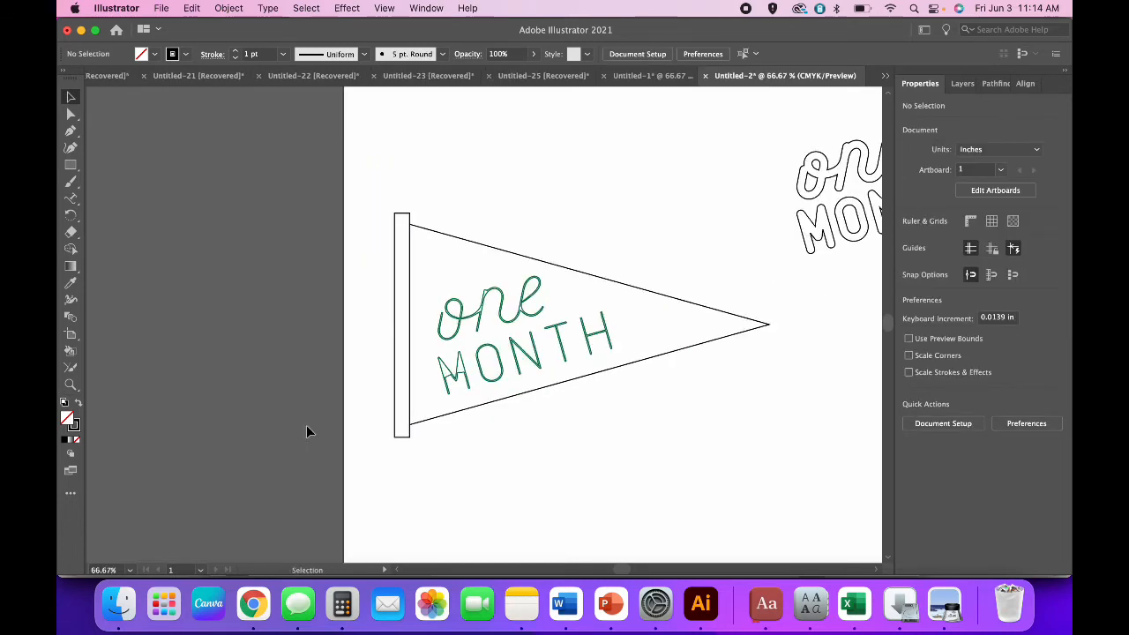
{"action": "key", "text": "super+plus"}
{"action": "key", "text": "super+plus"}
{"action": "key", "text": "super+minus"}
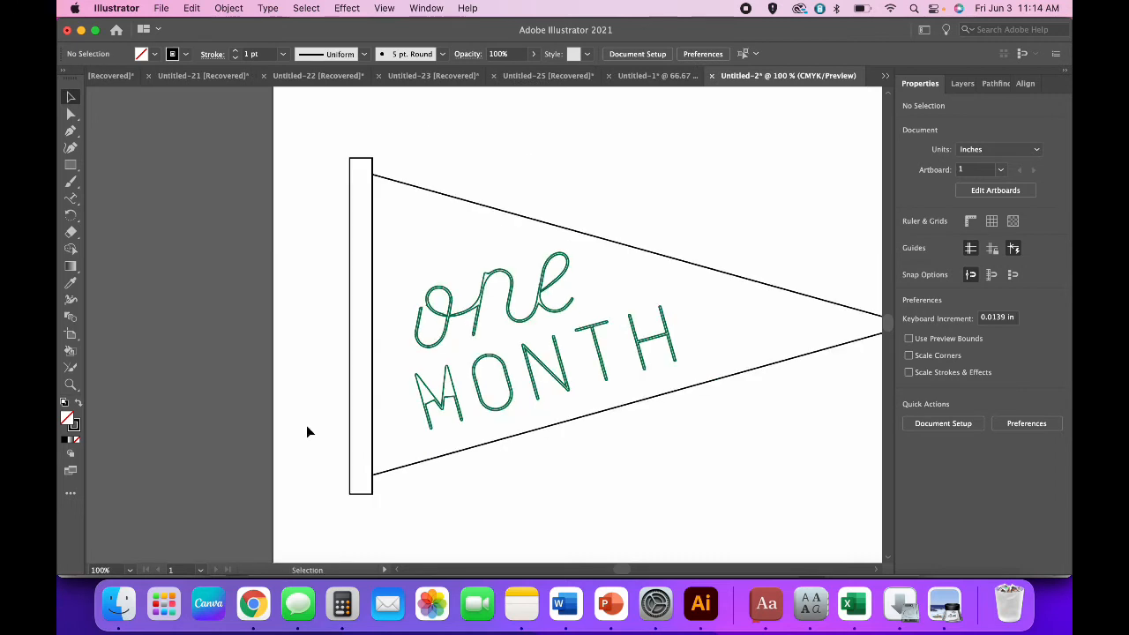
Step: Nudge the pole rectangle one increment right toward the triangle's vertical edge and deselect it
{"action": "left_click", "coordinate": [369, 492]}
{"action": "key", "text": "Right"}
{"action": "left_click", "coordinate": [471, 530]}
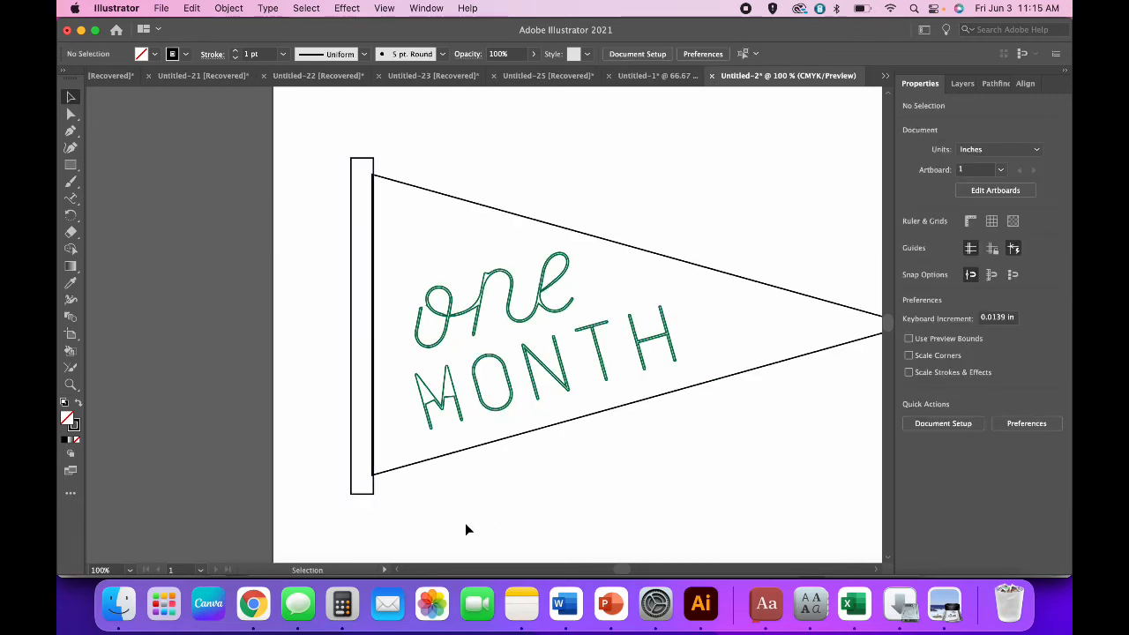
Step: Group the triangle with the green "one MONTH" lettering, leaving the pole rectangle out of the group
{"action": "scroll", "coordinate": [703, 467], "scroll_direction": "right", "scroll_amount": 5}
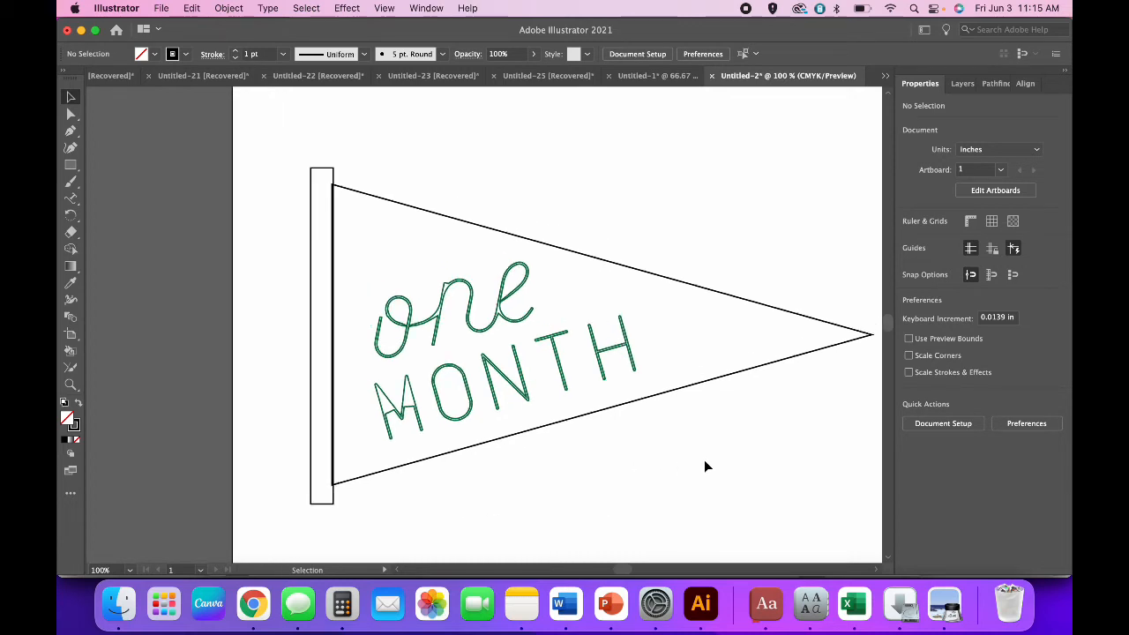
{"action": "left_click", "coordinate": [685, 375]}
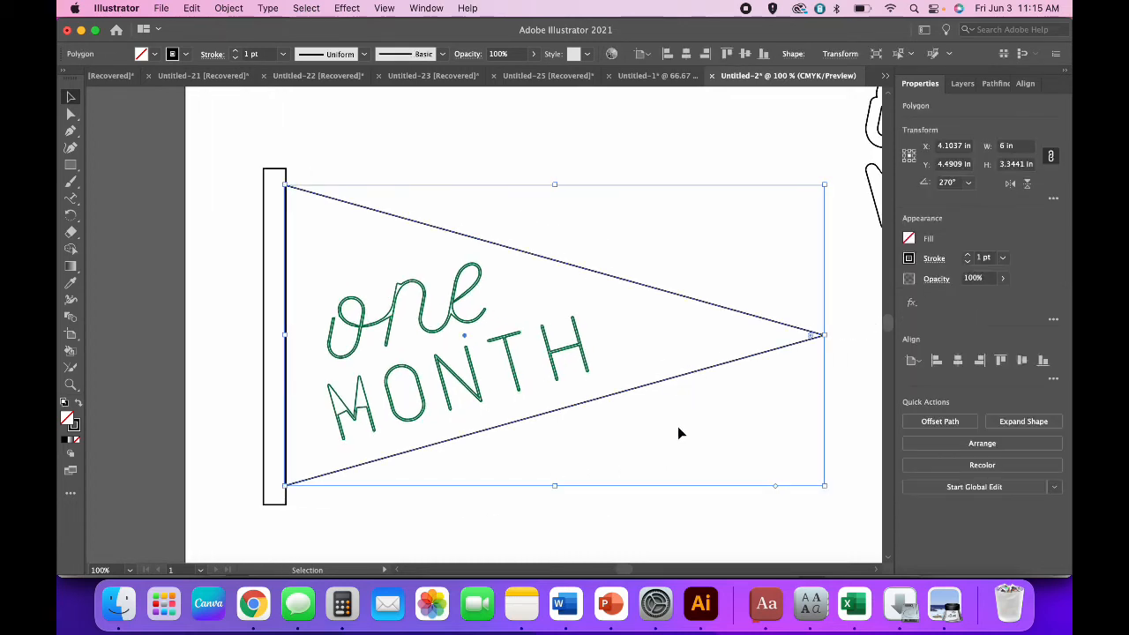
{"action": "left_click", "coordinate": [689, 436]}
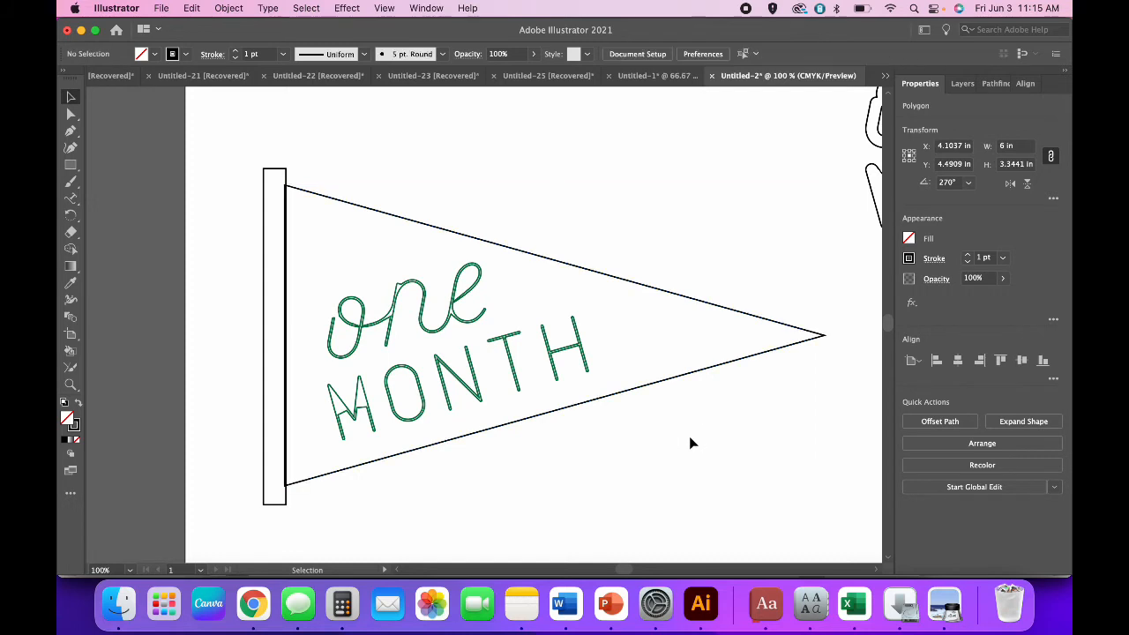
{"action": "left_click_drag", "start_coordinate": [663, 451], "coordinate": [331, 190]}
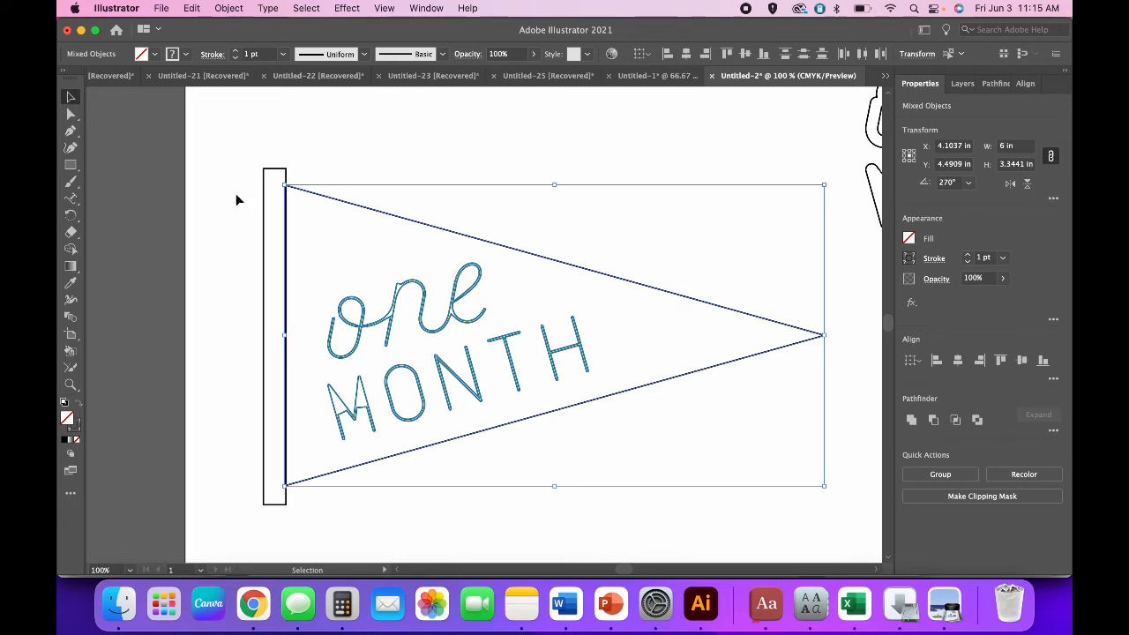
{"action": "left_click", "coordinate": [231, 8]}
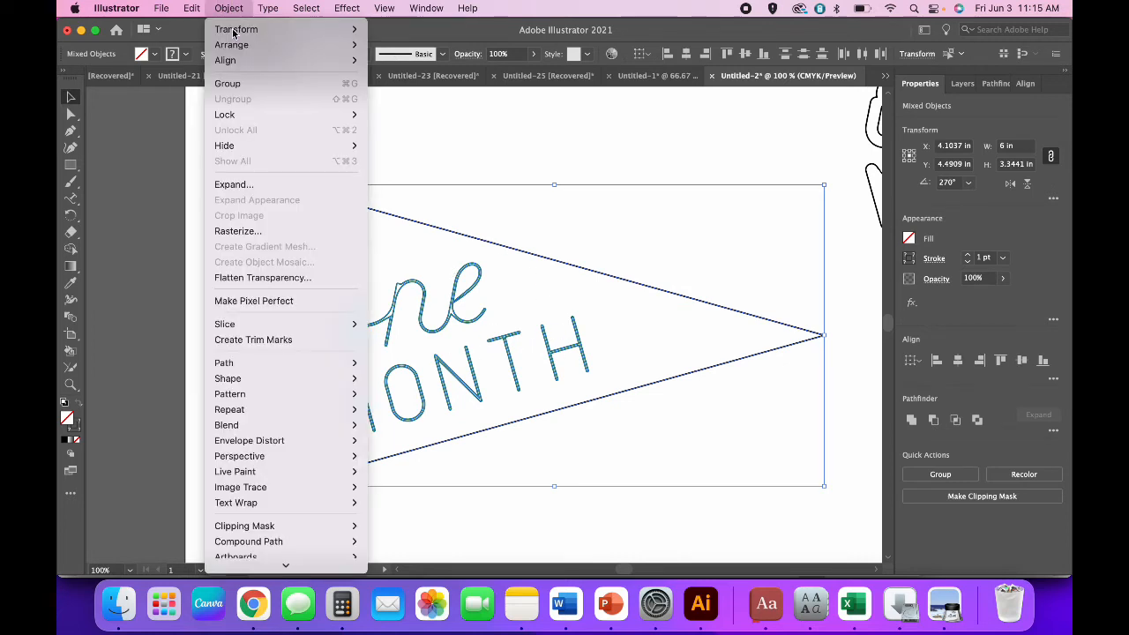
{"action": "left_click", "coordinate": [234, 82]}
{"action": "left_click", "coordinate": [458, 151]}
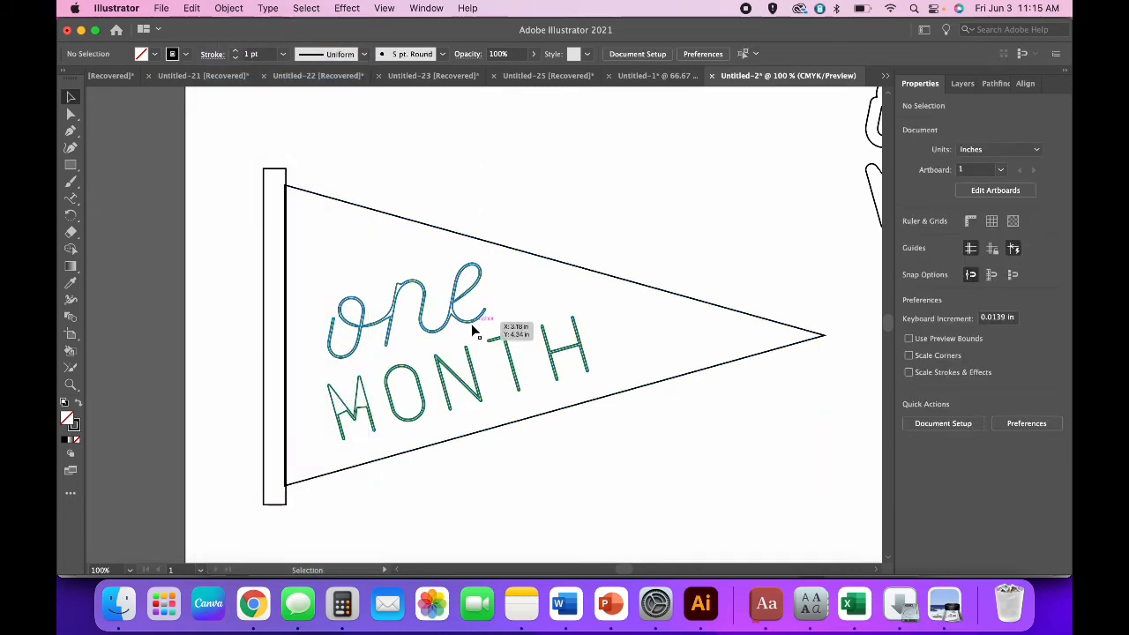
Step: Shift the grouped triangle and lettering slightly up and right so its vertical edge meets the pole's edge
{"action": "left_click", "coordinate": [508, 360]}
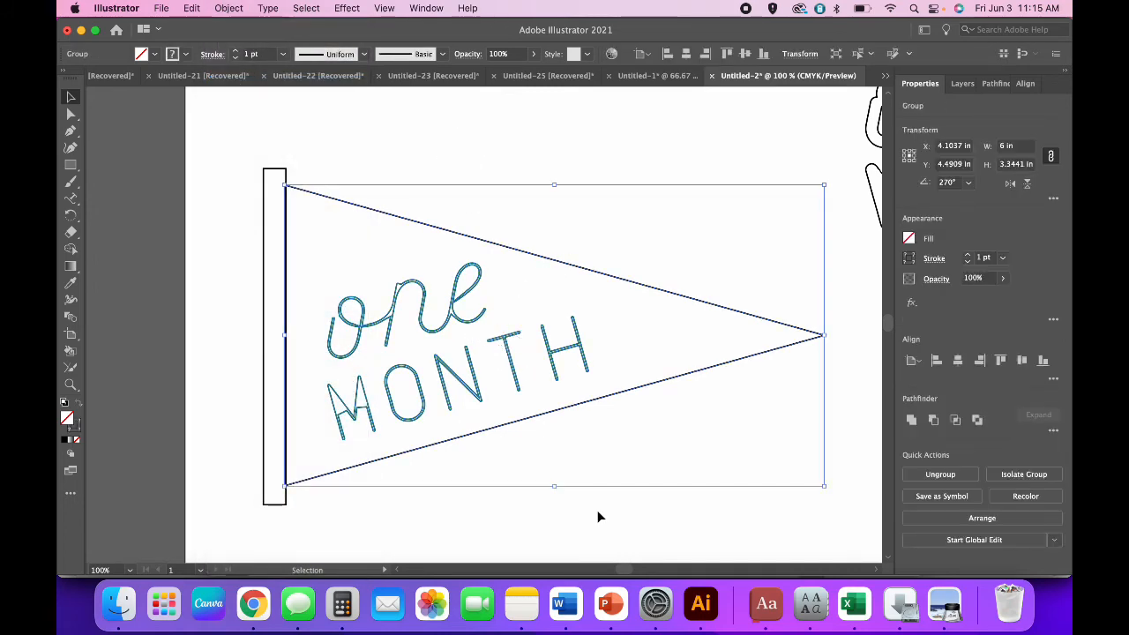
{"action": "left_click", "coordinate": [596, 515]}
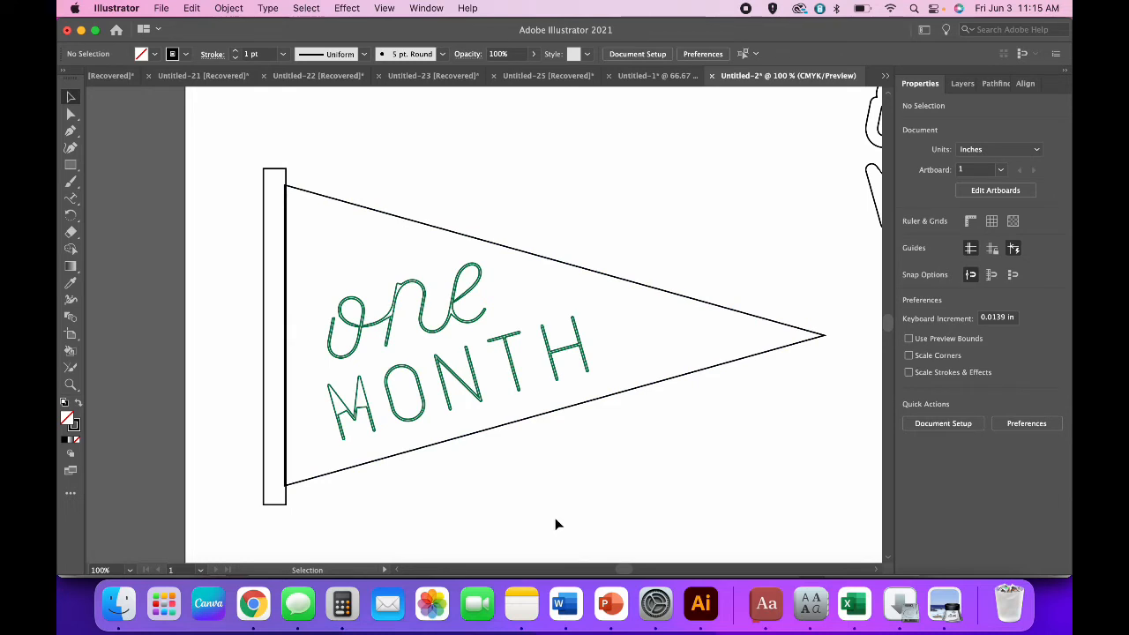
{"action": "mouse_move", "coordinate": [541, 421]}
{"action": "left_mouse_down"}
{"action": "mouse_move", "coordinate": [582, 471]}
{"action": "mouse_move", "coordinate": [571, 422]}
{"action": "mouse_move", "coordinate": [575, 479]}
{"action": "mouse_move", "coordinate": [560, 388]}
{"action": "mouse_move", "coordinate": [553, 414]}
{"action": "mouse_move", "coordinate": [544, 411]}
{"action": "left_mouse_up"}
{"action": "left_click", "coordinate": [516, 499]}
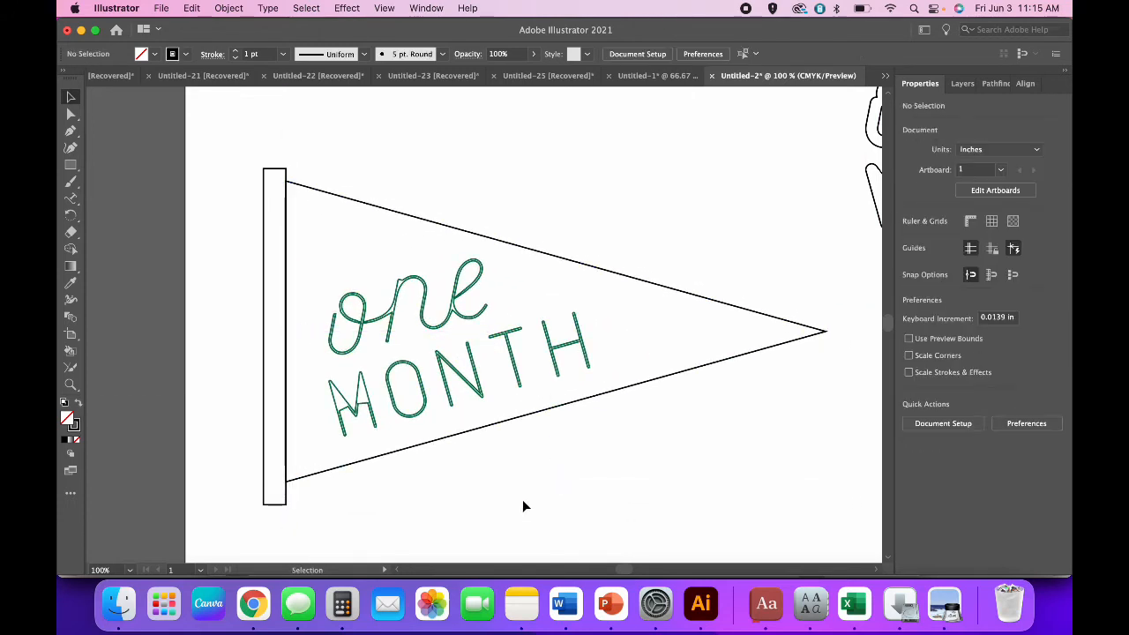
Step: Vertically center the pole rectangle and the triangle group with each other
{"action": "left_click_drag", "start_coordinate": [463, 490], "coordinate": [224, 273]}
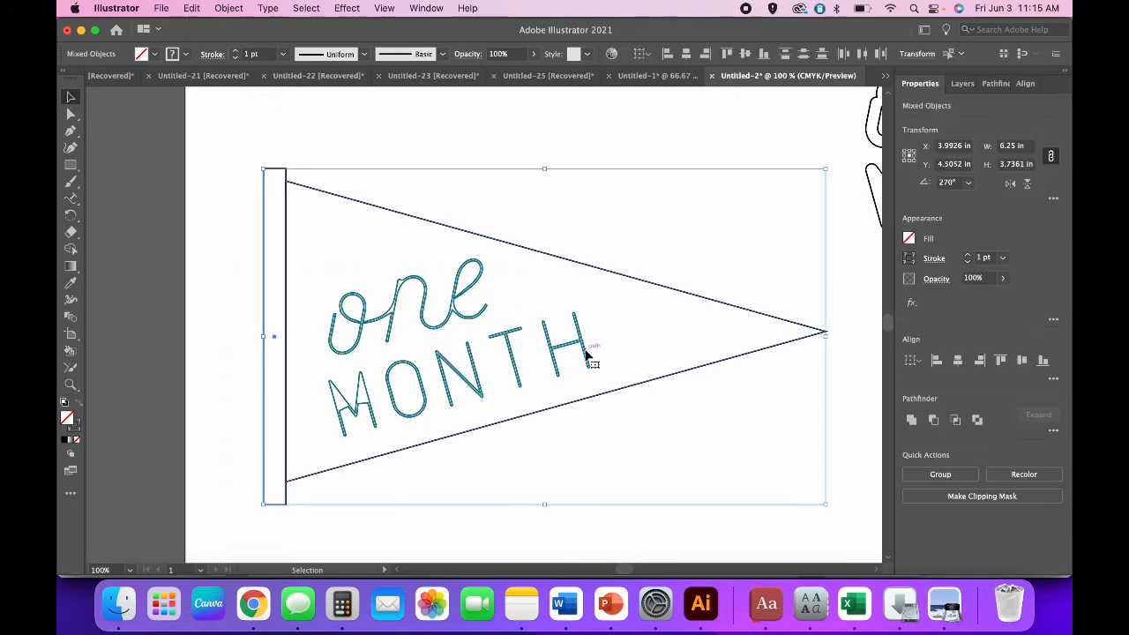
{"action": "scroll", "coordinate": [676, 291], "scroll_direction": "right", "scroll_amount": 3}
{"action": "scroll", "coordinate": [675, 291], "scroll_direction": "up", "scroll_amount": 2}
{"action": "scroll", "coordinate": [679, 254], "scroll_direction": "down", "scroll_amount": 2}
{"action": "scroll", "coordinate": [679, 254], "scroll_direction": "left", "scroll_amount": 2}
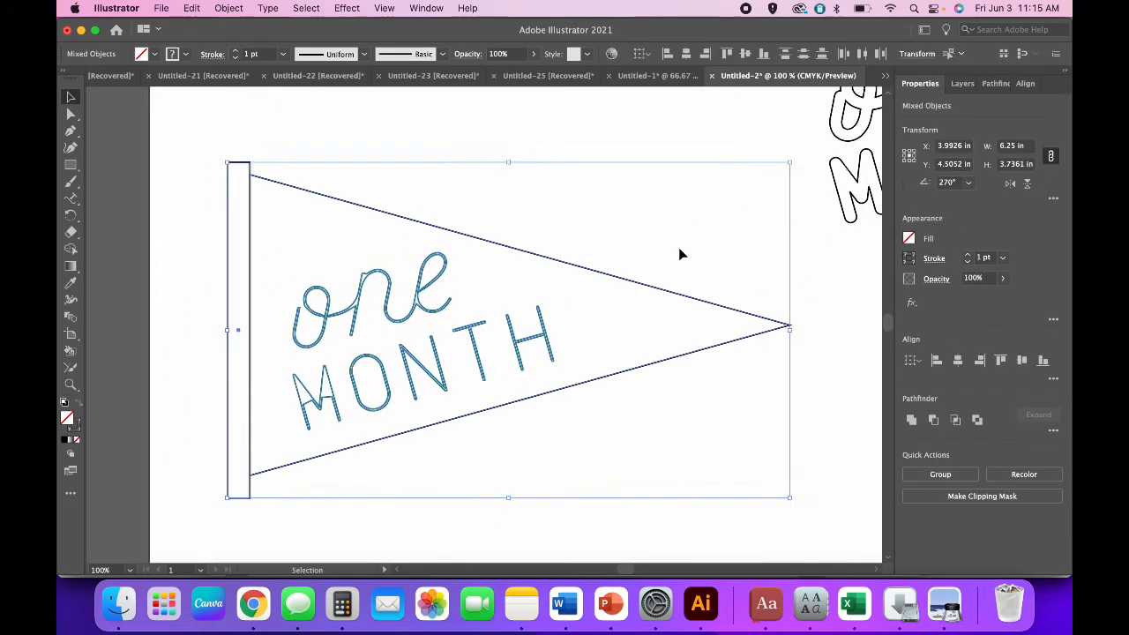
{"action": "scroll", "coordinate": [679, 254], "scroll_direction": "left", "scroll_amount": 1}
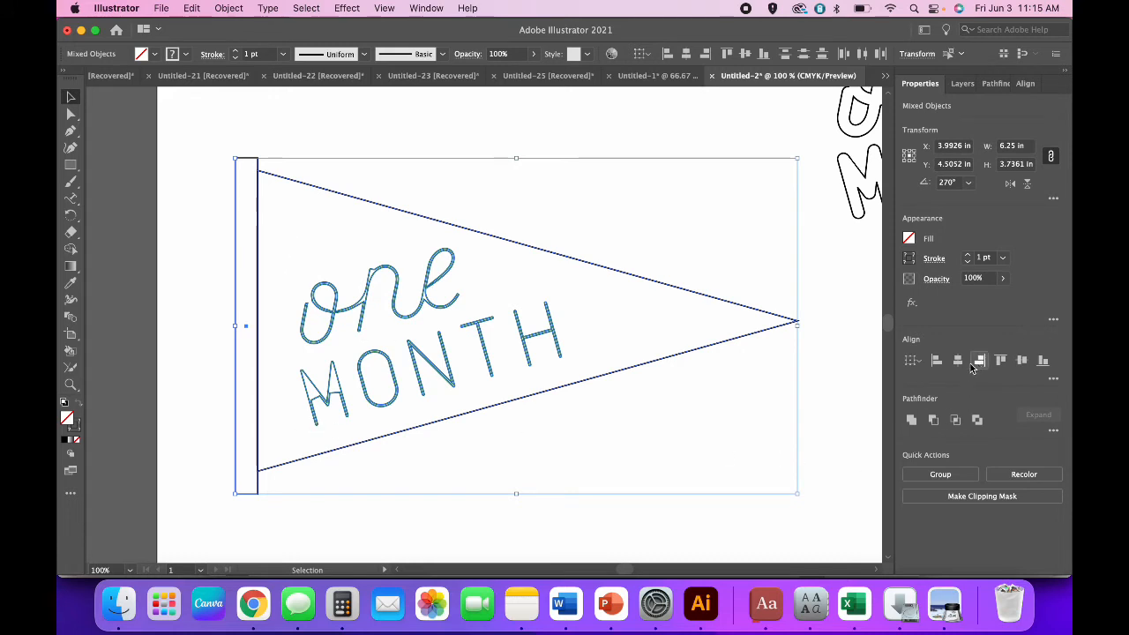
{"action": "left_click", "coordinate": [1022, 362]}
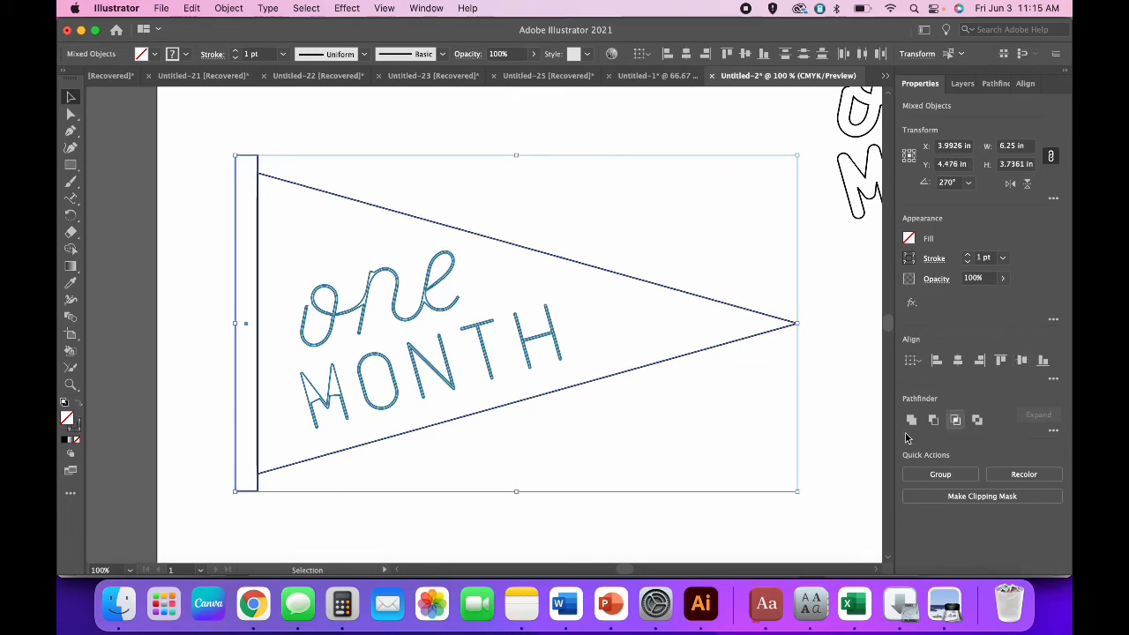
{"action": "left_click", "coordinate": [846, 475]}
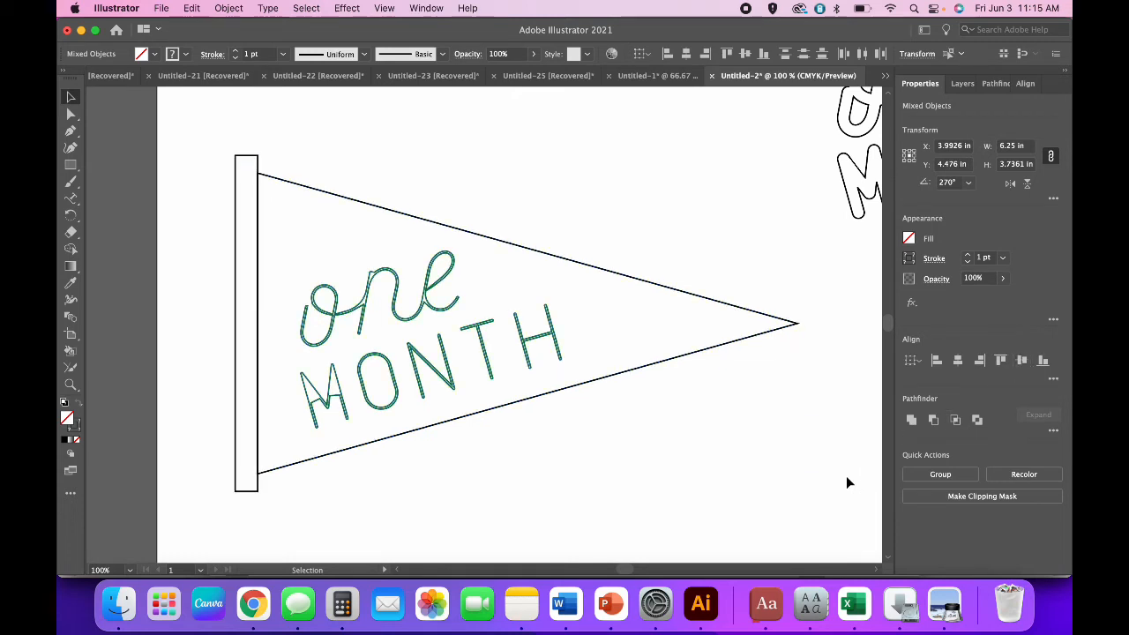
Step: Ungroup the triangle from the green lettering so the triangle can be selected on its own
{"action": "left_click", "coordinate": [486, 411]}
{"action": "left_click", "coordinate": [228, 8]}
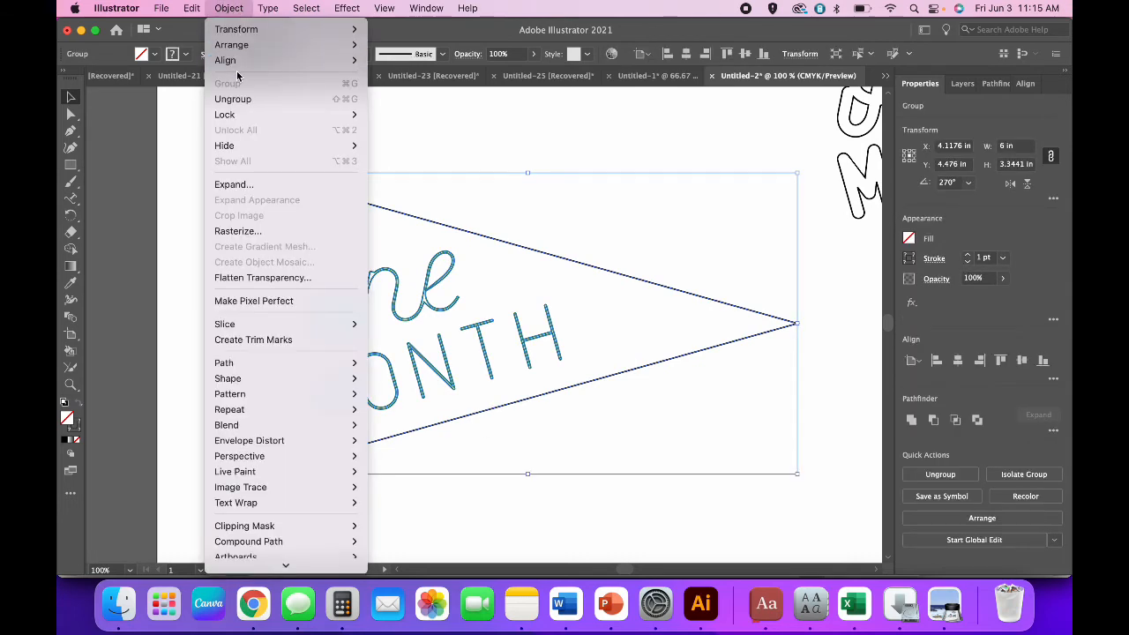
{"action": "left_click", "coordinate": [239, 99]}
{"action": "left_click", "coordinate": [322, 513]}
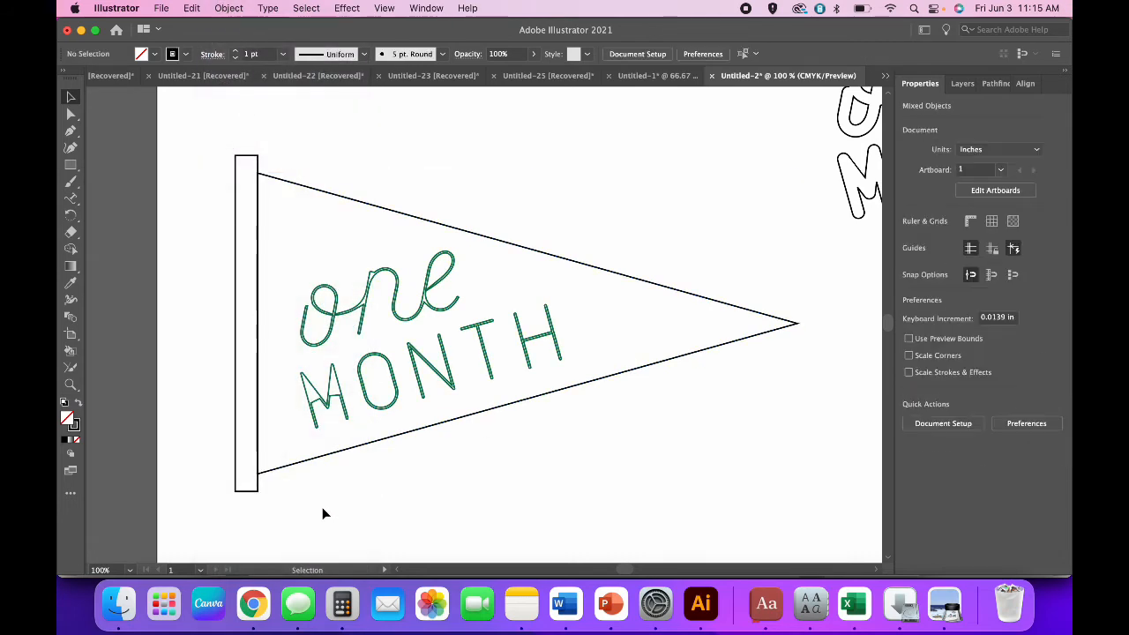
{"action": "left_click", "coordinate": [320, 457]}
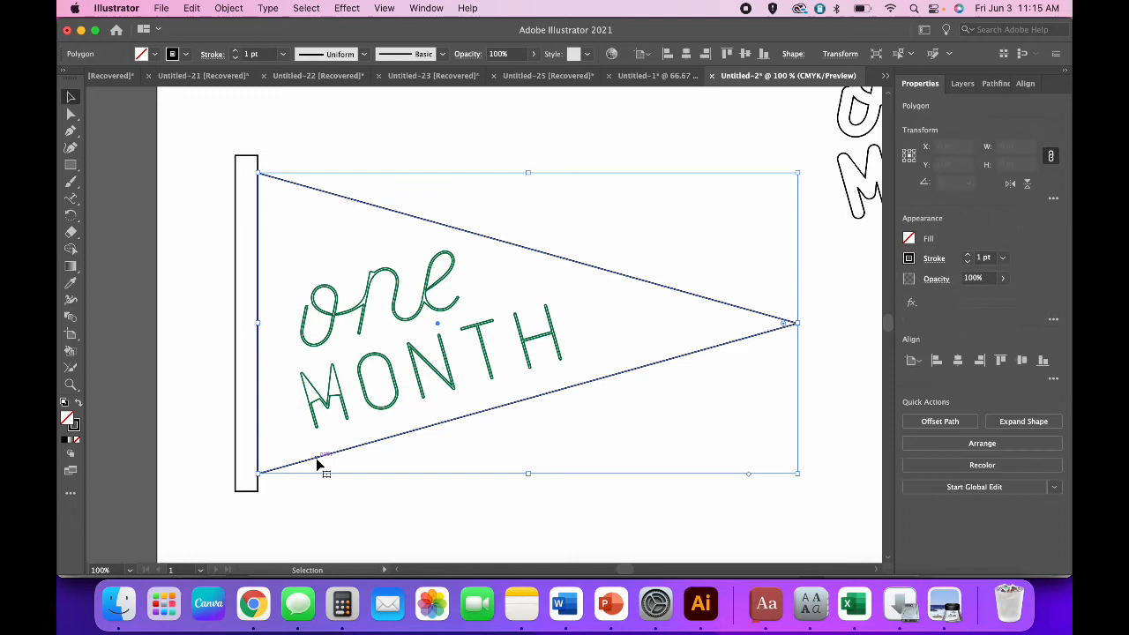
{"action": "left_click", "coordinate": [386, 522]}
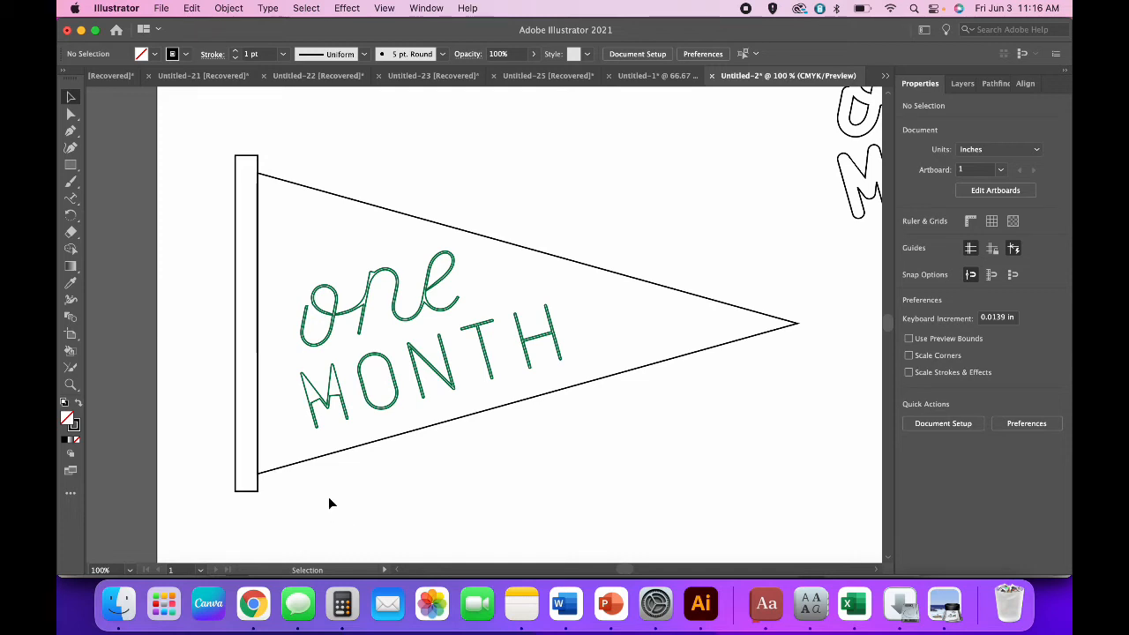
Step: Try uniting the pole rectangle and the triangle into one outline, and undo the union
{"action": "left_click", "coordinate": [281, 467]}
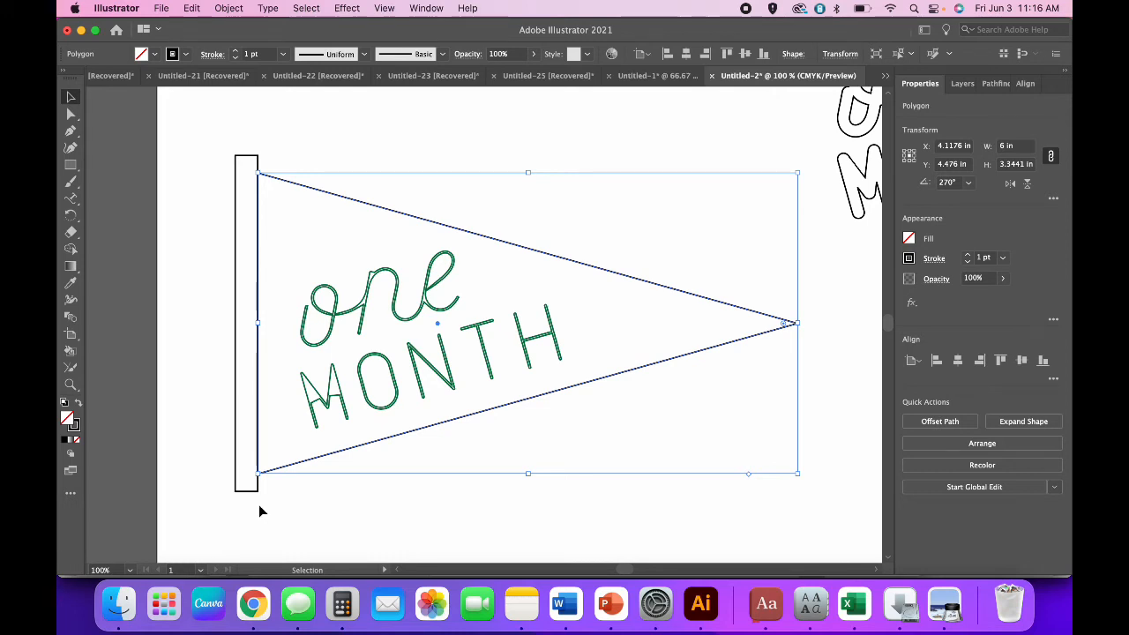
{"action": "left_click", "coordinate": [283, 503]}
{"action": "left_click_drag", "start_coordinate": [282, 503], "coordinate": [220, 461]}
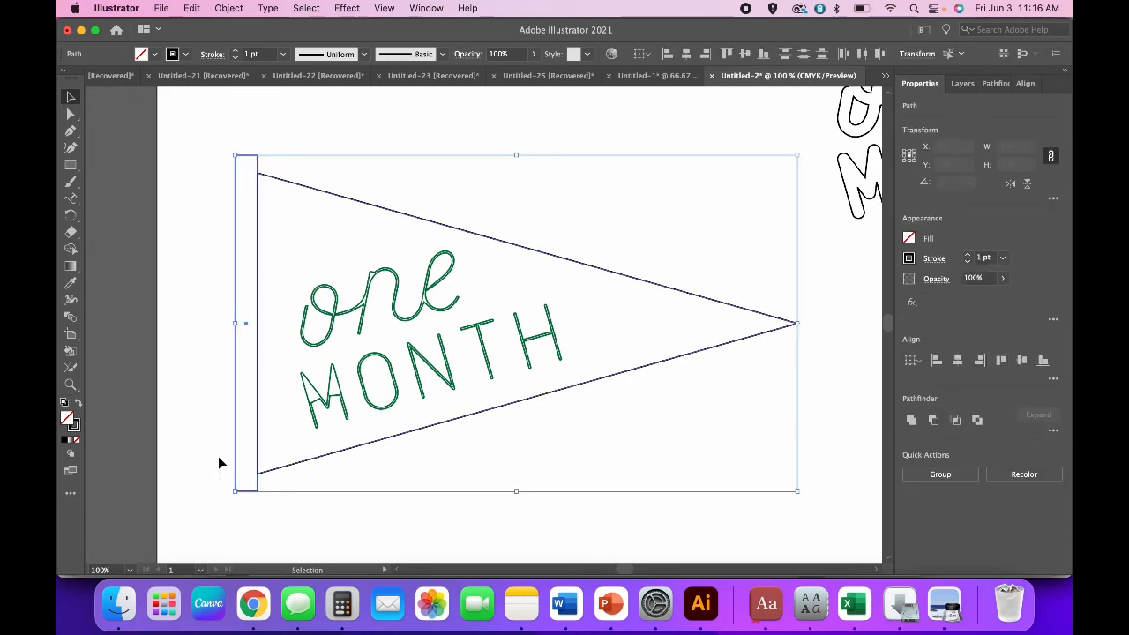
{"action": "left_click", "coordinate": [912, 421]}
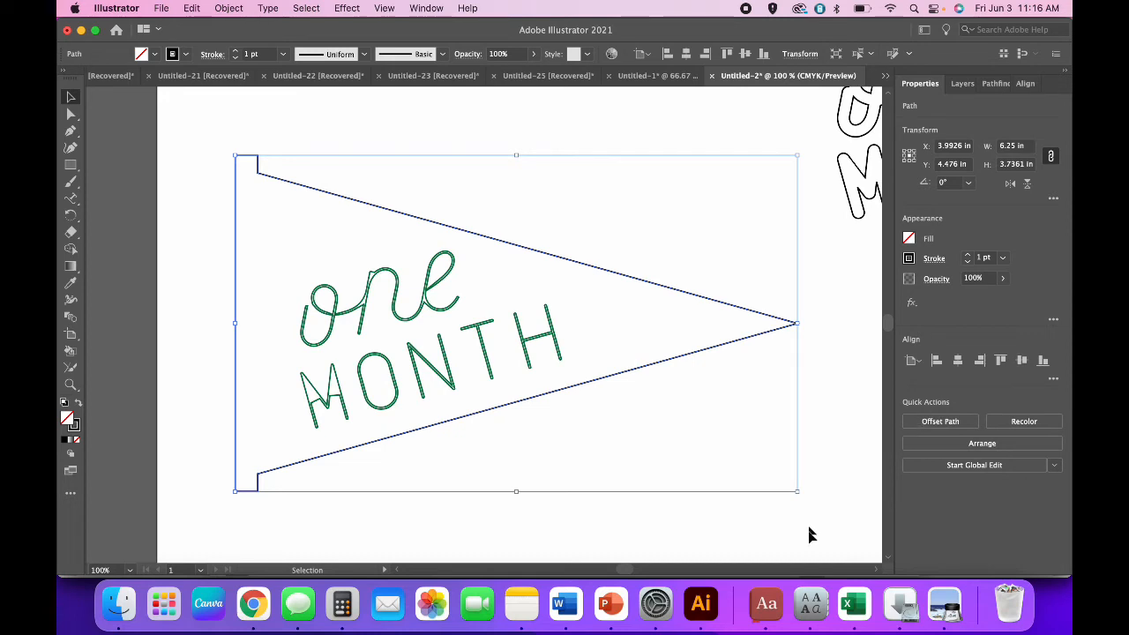
{"action": "left_click", "coordinate": [192, 8]}
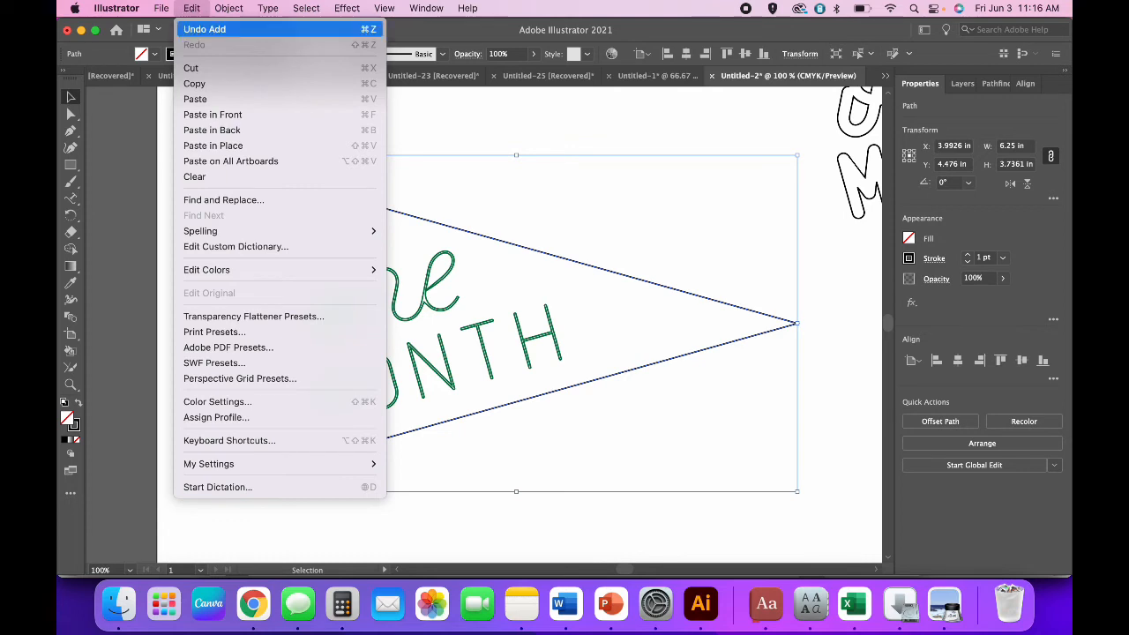
{"action": "left_click", "coordinate": [195, 30]}
{"action": "left_click", "coordinate": [188, 254]}
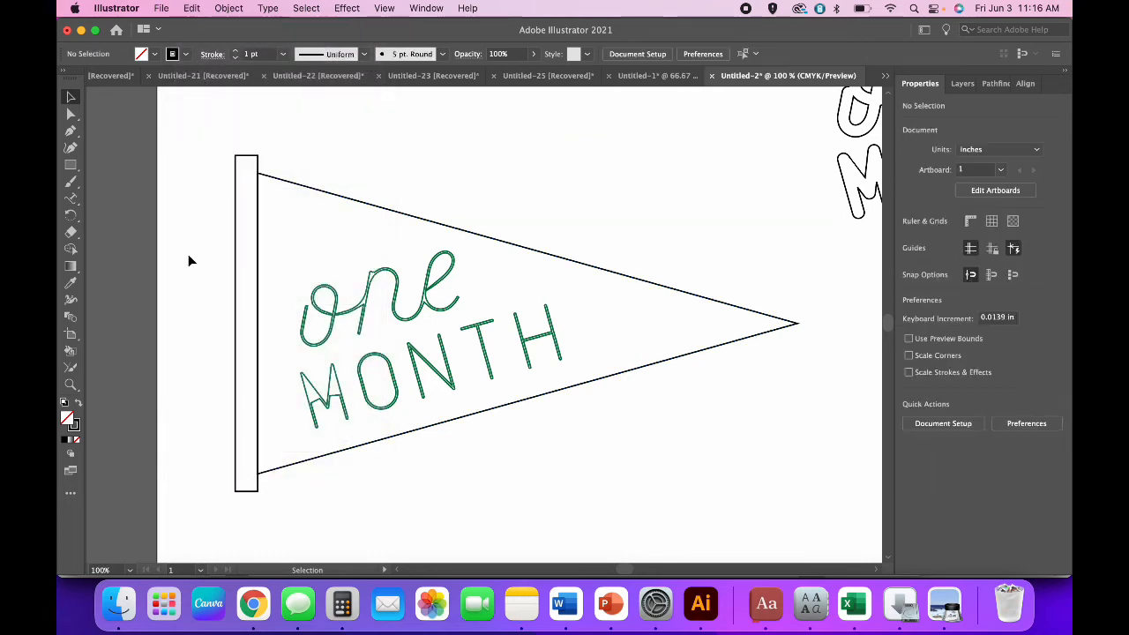
Step: Copy the pole rectangle to the clipboard
{"action": "left_click", "coordinate": [252, 499]}
{"action": "left_click", "coordinate": [258, 490]}
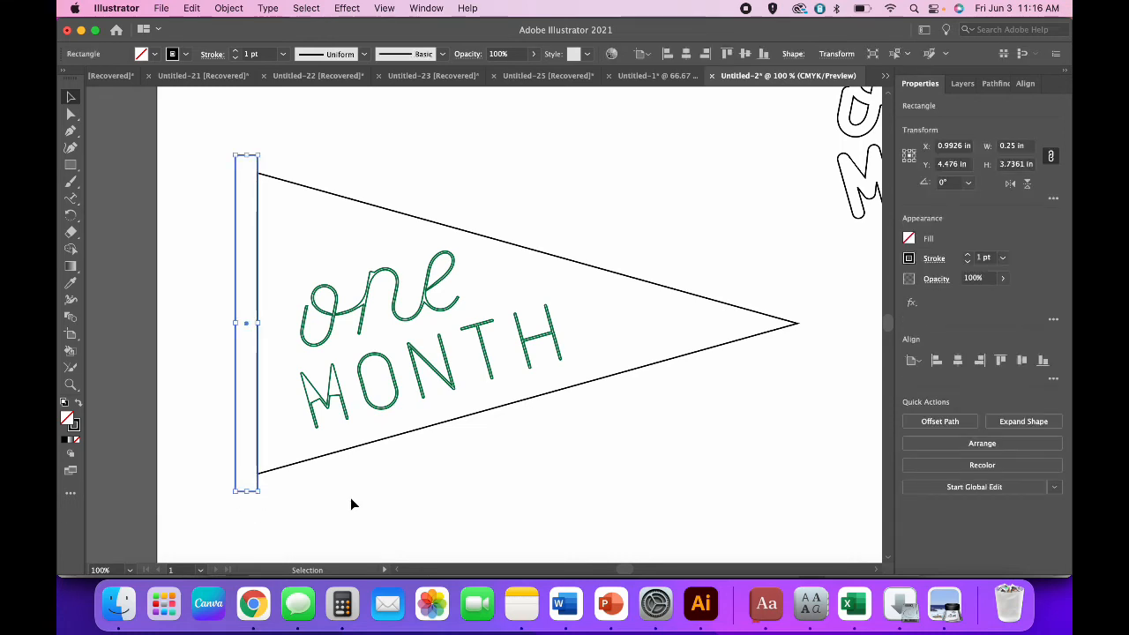
{"action": "left_click", "coordinate": [192, 8]}
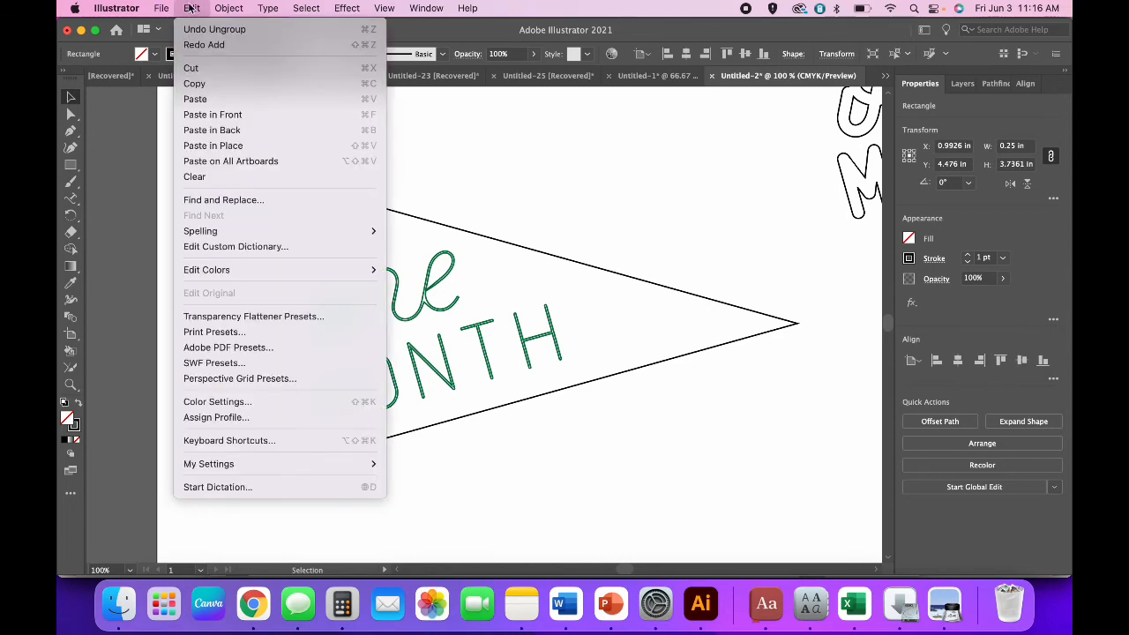
{"action": "left_click", "coordinate": [194, 83]}
{"action": "left_click", "coordinate": [191, 8]}
Step: Unite the pole rectangle and the triangle into a single pennant outline, excluding the green lettering
{"action": "left_click", "coordinate": [356, 545]}
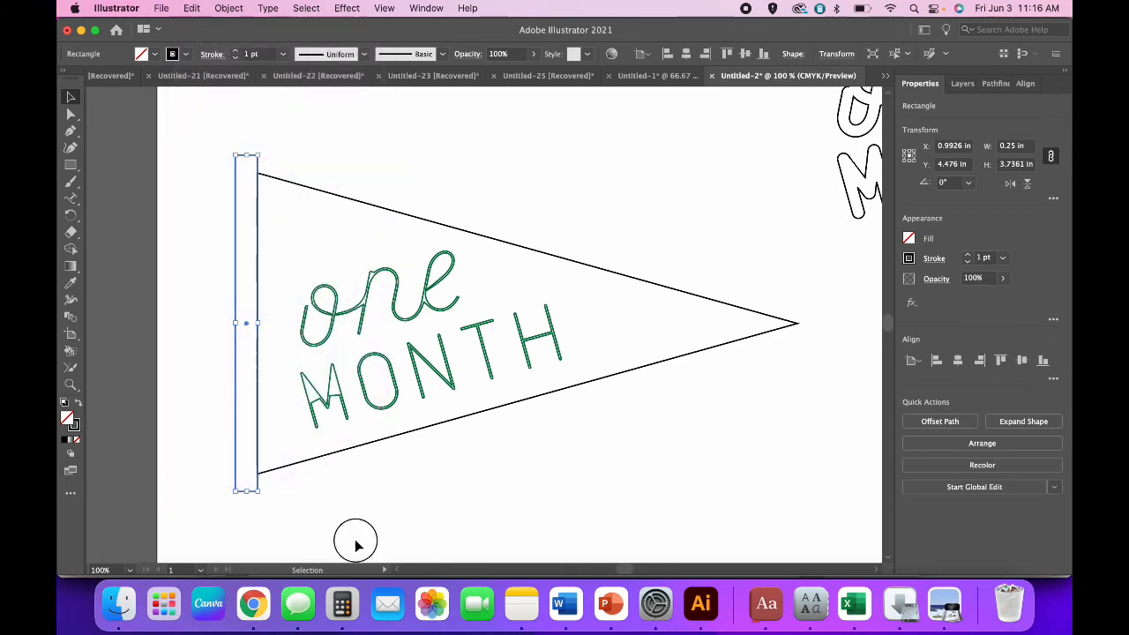
{"action": "left_click_drag", "start_coordinate": [356, 545], "coordinate": [181, 465]}
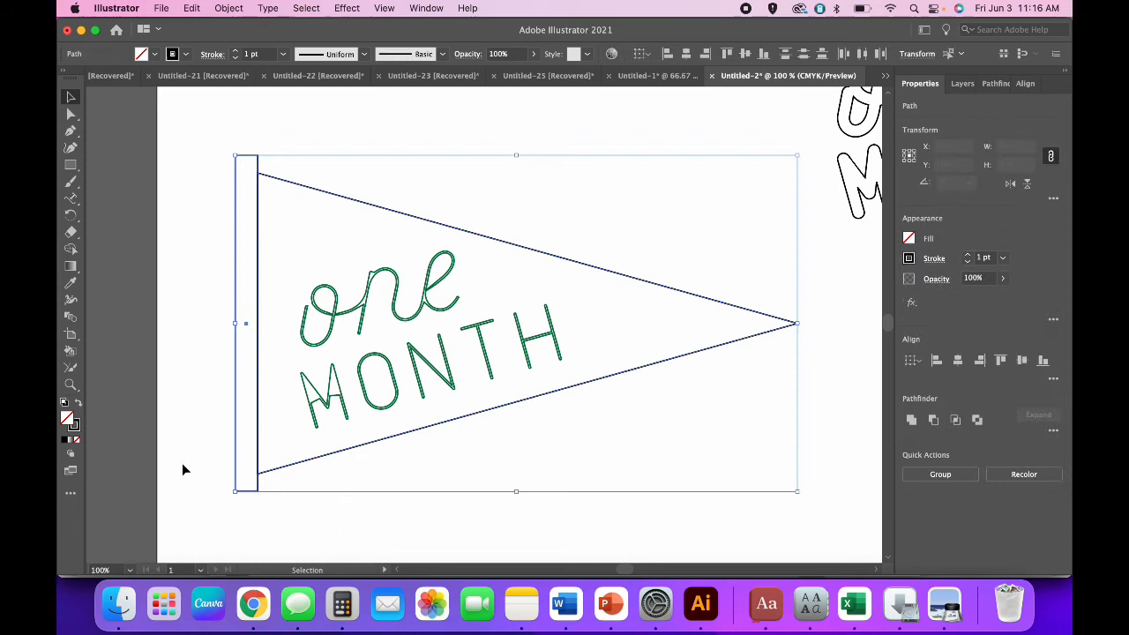
{"action": "left_click", "coordinate": [911, 422]}
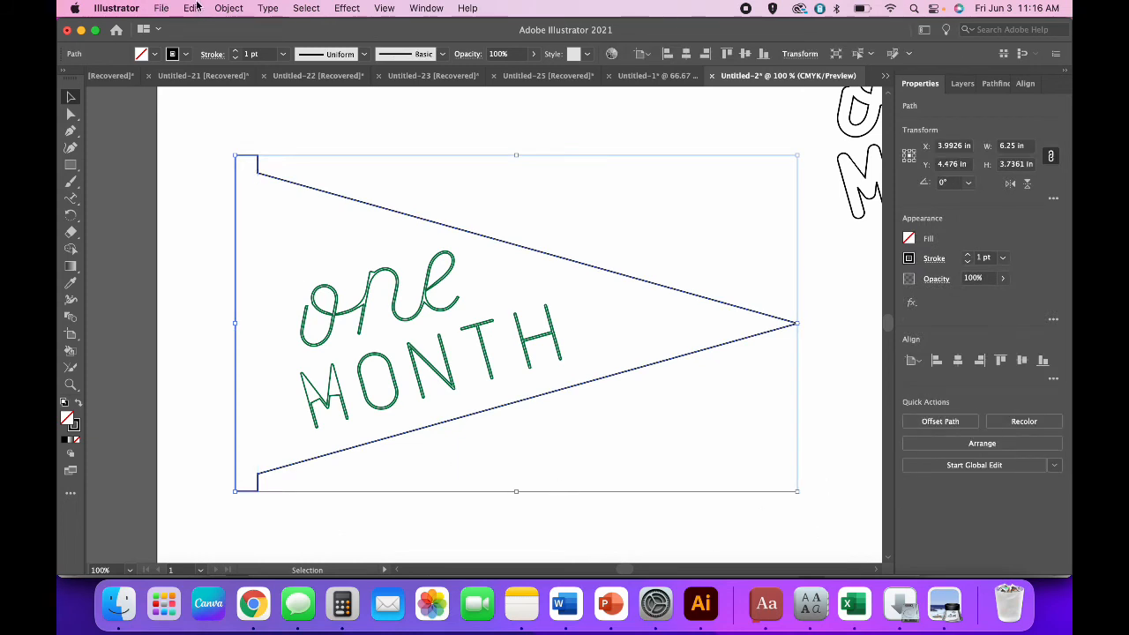
Step: Paste the copied pole rectangle in place over the united pennant outline and deselect it
{"action": "left_click", "coordinate": [193, 8]}
{"action": "left_click", "coordinate": [212, 145]}
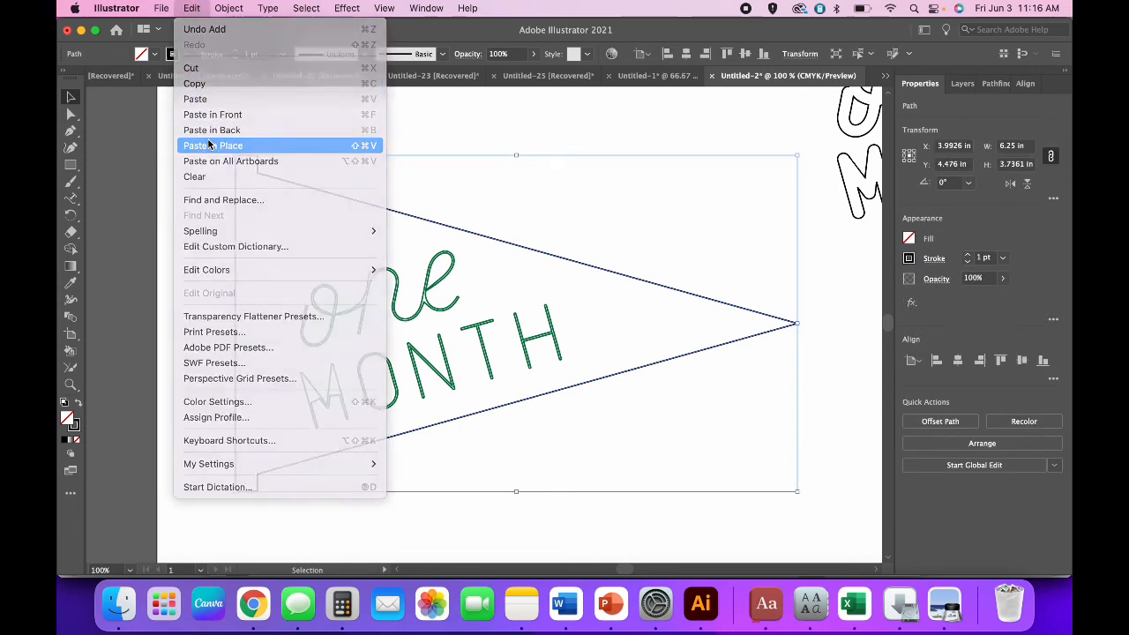
{"action": "left_click", "coordinate": [593, 499]}
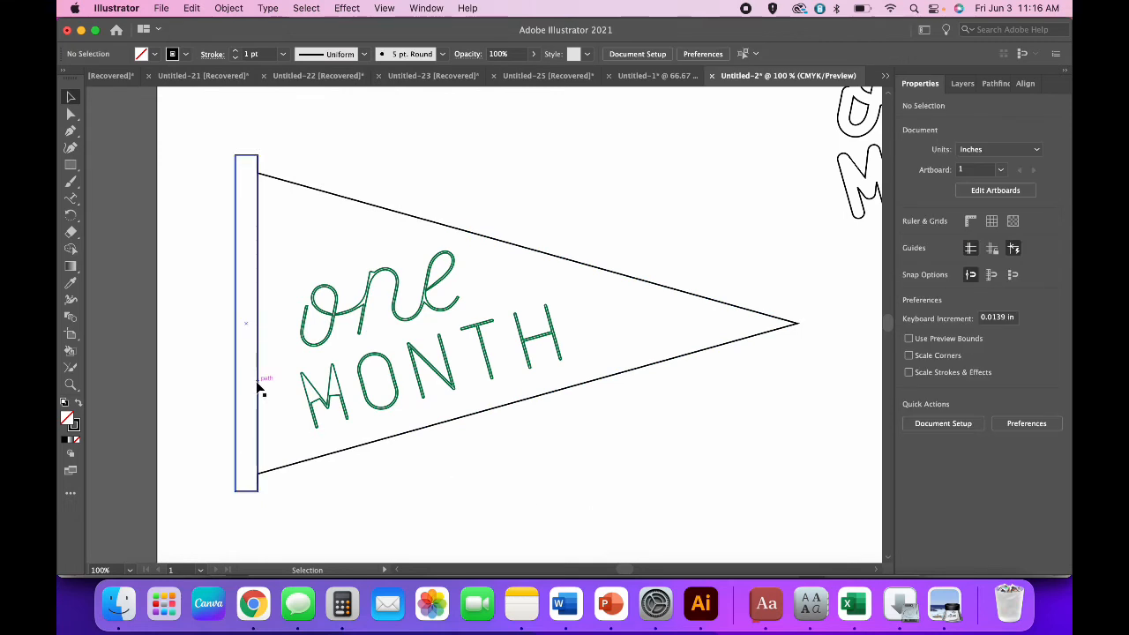
Step: Move the pasted pole rectangle off the pennant to the empty area beyond its tip, at about X 7.70 in, Y 5.97 in
{"action": "key", "text": "super+minus"}
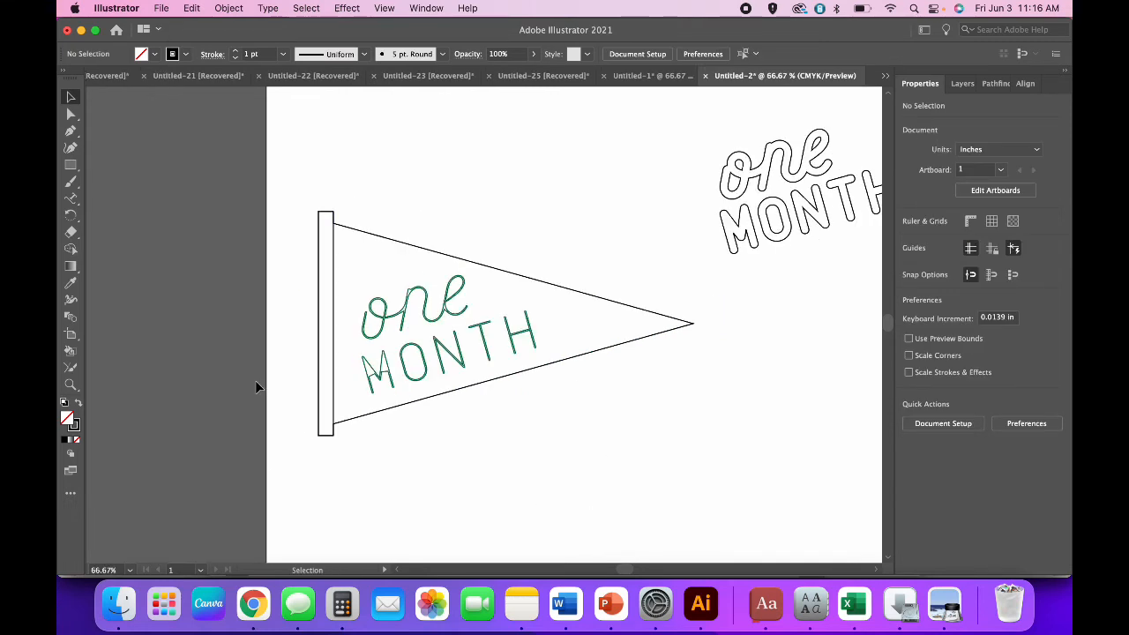
{"action": "scroll", "coordinate": [255, 386], "scroll_direction": "right", "scroll_amount": 3}
{"action": "left_click_drag", "start_coordinate": [293, 397], "coordinate": [694, 487]}
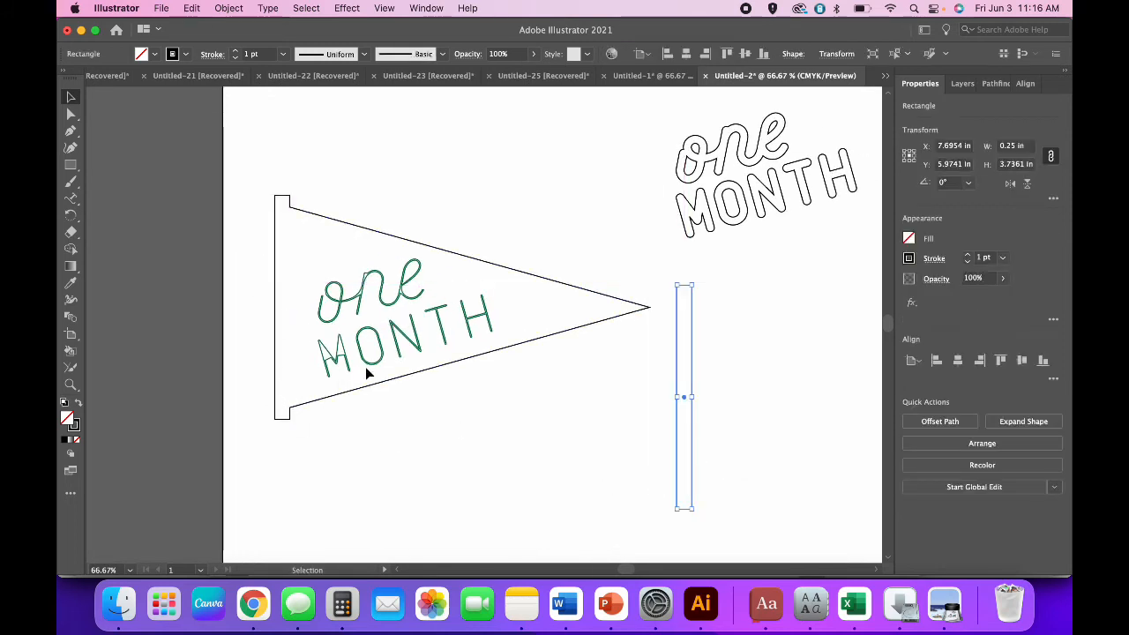
{"action": "scroll", "coordinate": [362, 420], "scroll_direction": "right", "scroll_amount": 3}
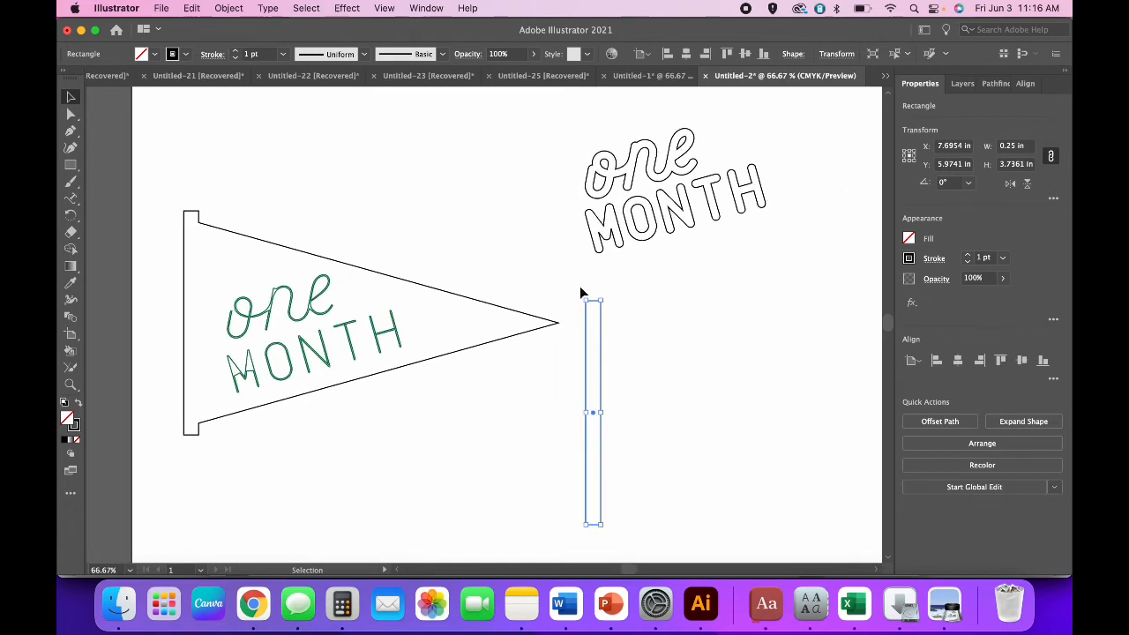
{"action": "left_click", "coordinate": [734, 411]}
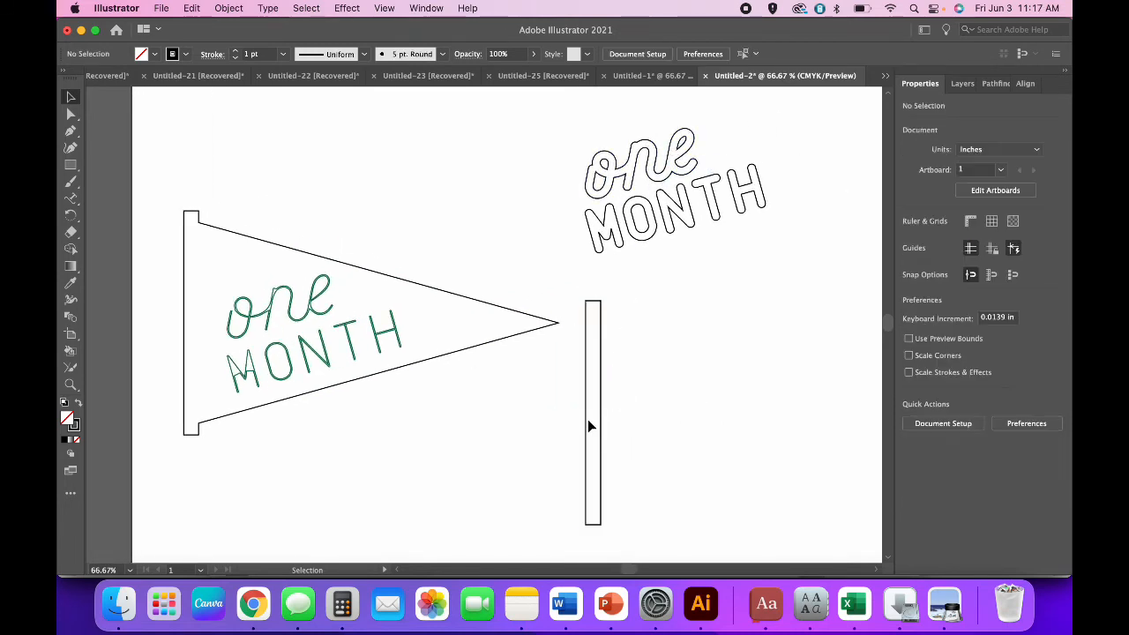
Step: Move the separate pole strip up beside the black outlined lettering, to about X 7.31 in, Y 2.61 in, and deselect it
{"action": "left_click_drag", "start_coordinate": [602, 431], "coordinate": [573, 227]}
{"action": "left_click", "coordinate": [631, 290]}
{"action": "scroll", "coordinate": [600, 282], "scroll_direction": "right", "scroll_amount": 3}
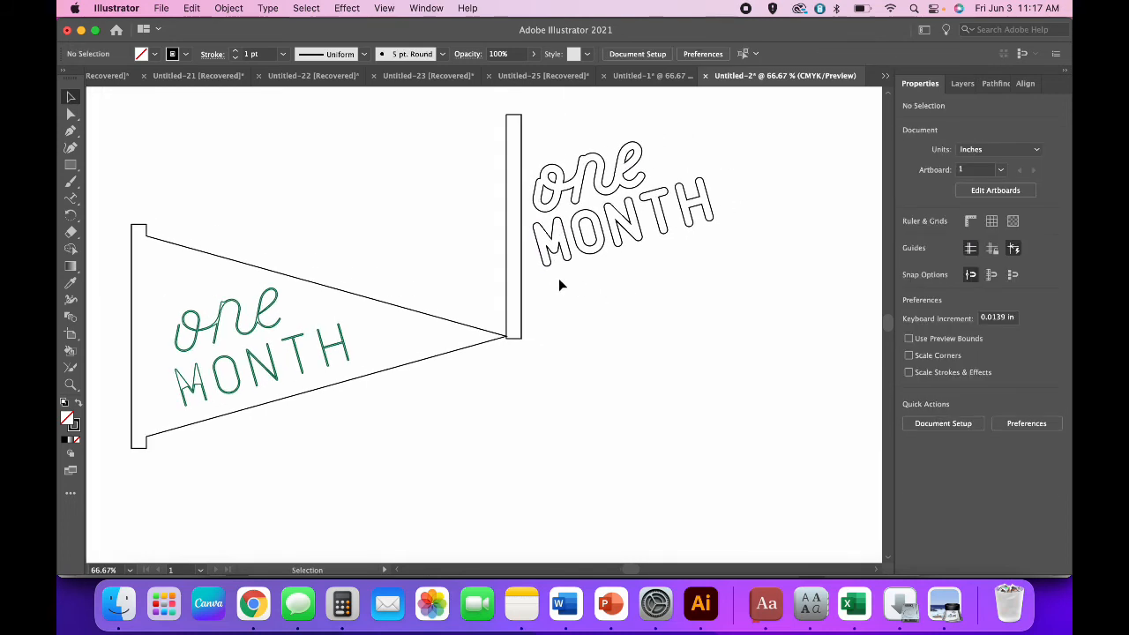
{"action": "left_click_drag", "start_coordinate": [525, 287], "coordinate": [529, 284]}
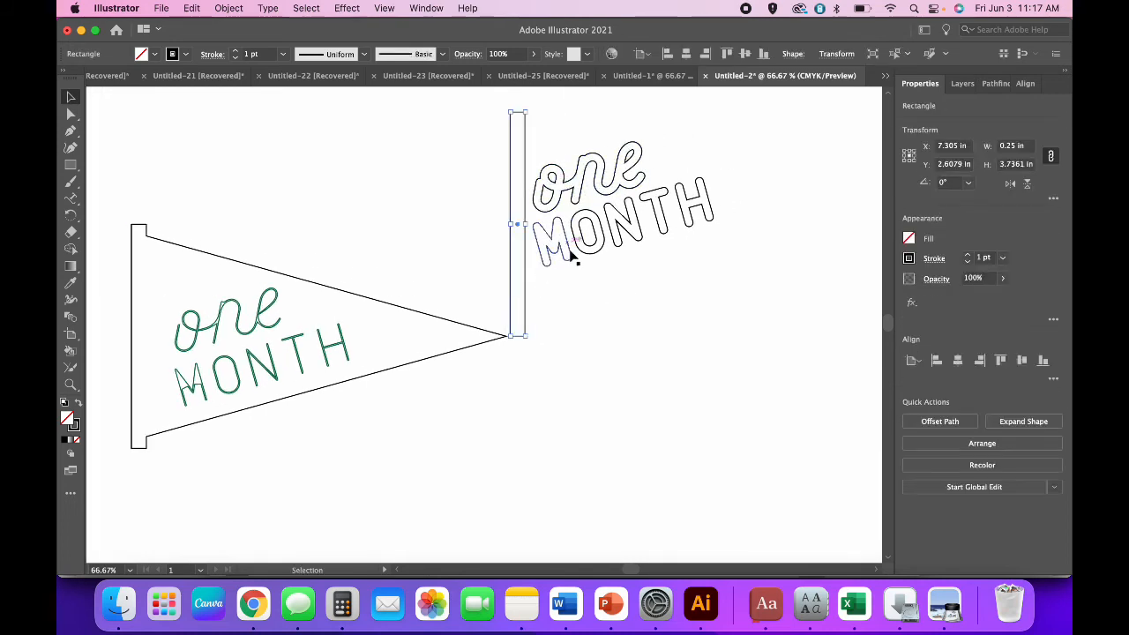
{"action": "left_click", "coordinate": [585, 304]}
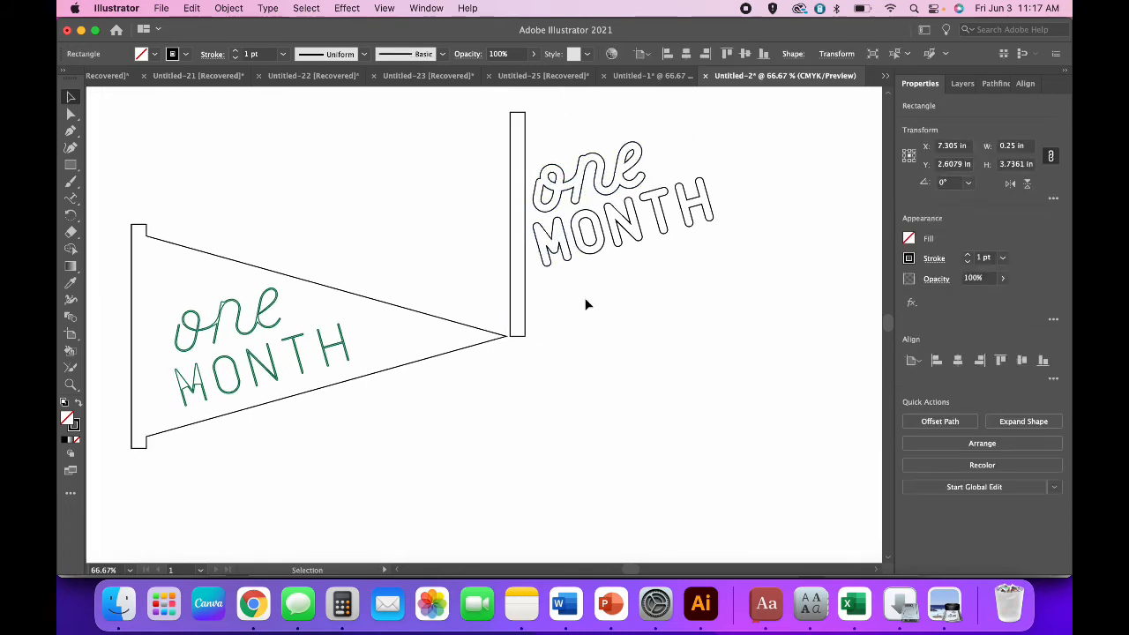
{"action": "left_click", "coordinate": [528, 325]}
{"action": "left_click", "coordinate": [559, 354]}
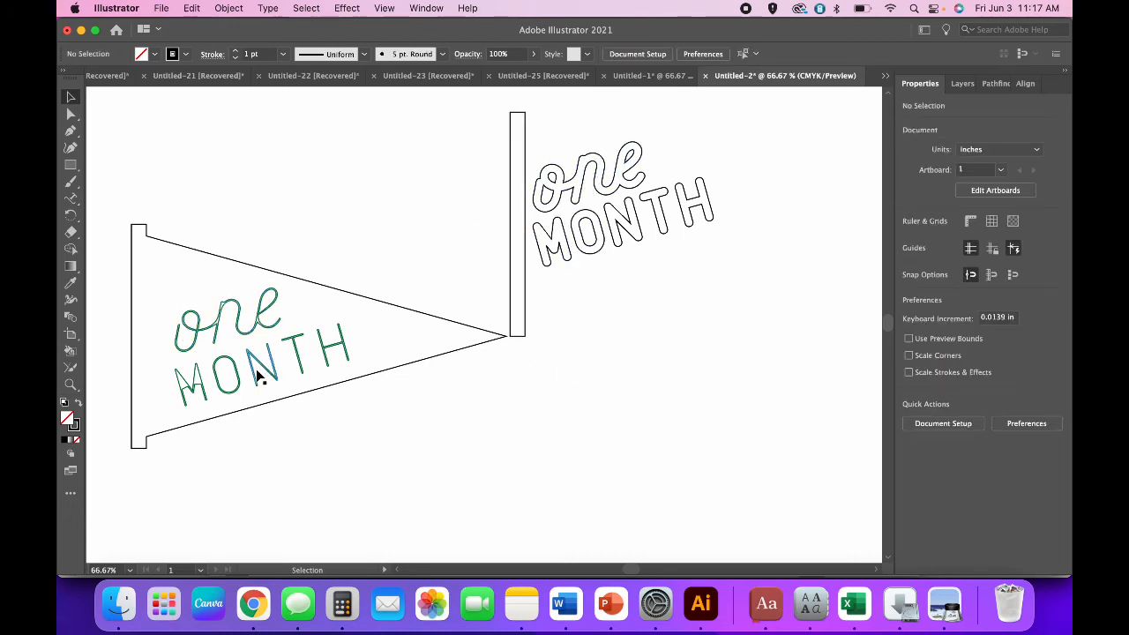
Step: Lay the separate pole strip over the pennant's pole edge as a fit check, and return it beside the outlined lettering
{"action": "double_click", "coordinate": [523, 291]}
{"action": "left_click", "coordinate": [562, 317]}
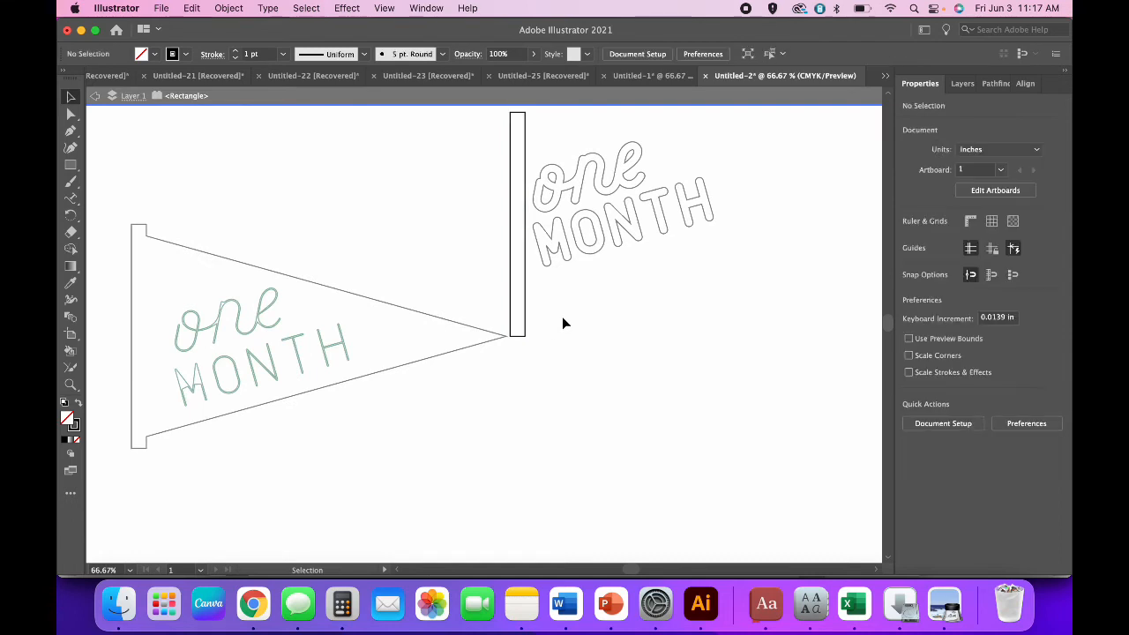
{"action": "double_click", "coordinate": [561, 317]}
{"action": "left_click_drag", "start_coordinate": [530, 297], "coordinate": [144, 408]}
{"action": "left_click", "coordinate": [215, 488]}
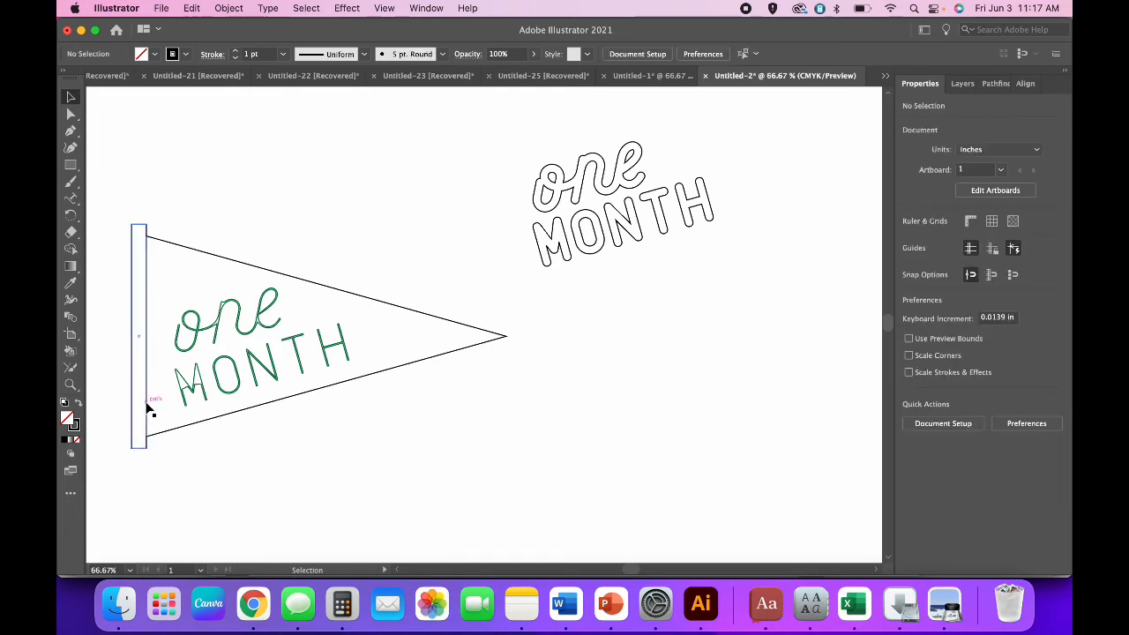
{"action": "left_click_drag", "start_coordinate": [147, 405], "coordinate": [525, 291]}
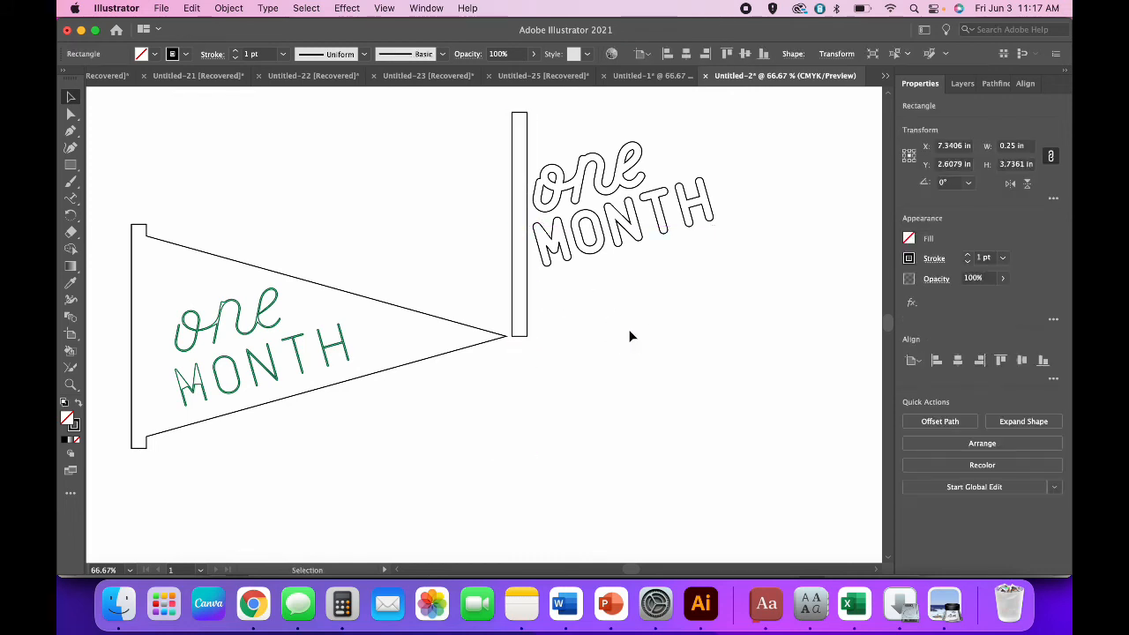
{"action": "left_click", "coordinate": [629, 333]}
Step: Move the pole strip and the black outlined lettering together farther from the pennant, to about X 10.69 in, Y 2.11 in
{"action": "scroll", "coordinate": [630, 334], "scroll_direction": "up", "scroll_amount": 3}
{"action": "scroll", "coordinate": [630, 333], "scroll_direction": "right", "scroll_amount": 2}
{"action": "left_click_drag", "start_coordinate": [610, 348], "coordinate": [416, 247]}
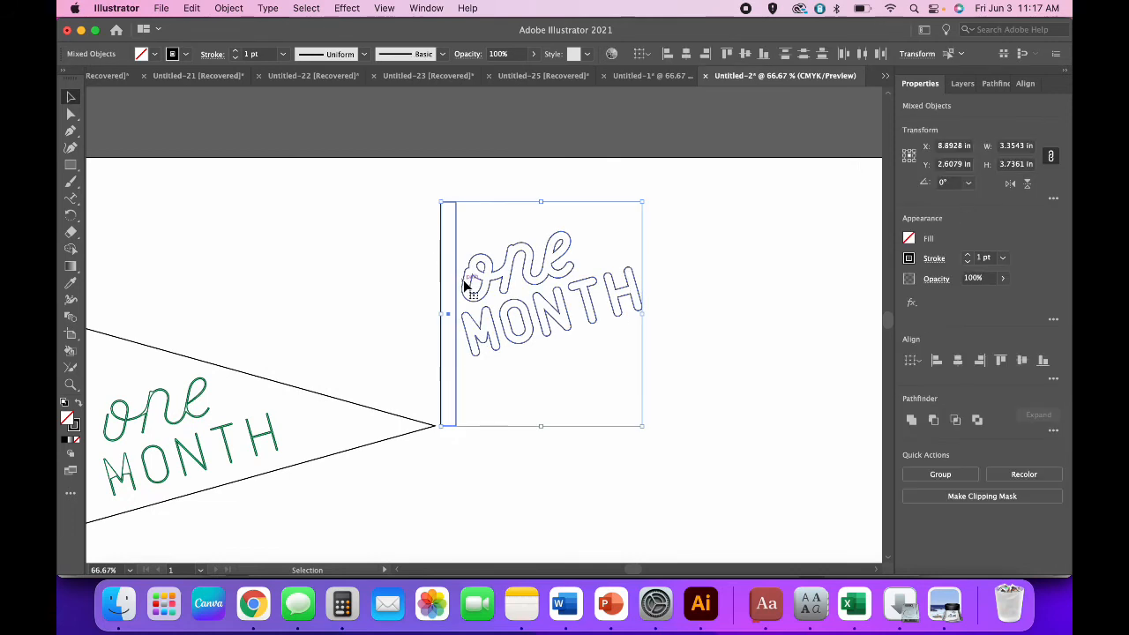
{"action": "left_click_drag", "start_coordinate": [464, 285], "coordinate": [574, 255]}
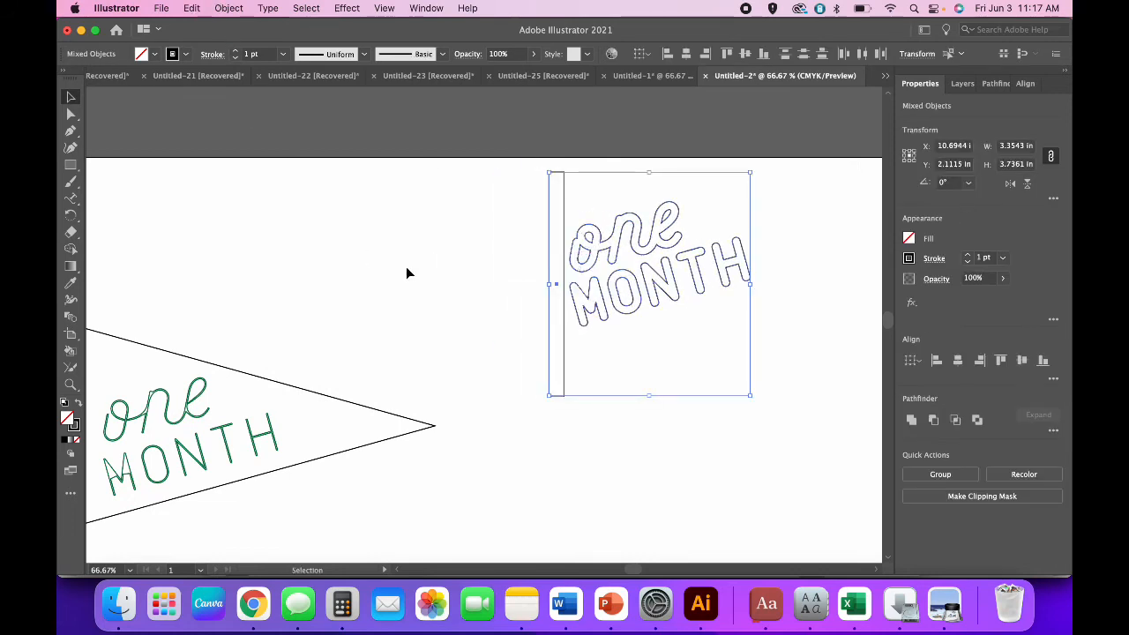
{"action": "left_click", "coordinate": [453, 233]}
Step: Move the pennant with its green lettering up near the artboard's upper edge, to about X 3.97 in, Y 1.99 in
{"action": "scroll", "coordinate": [467, 247], "scroll_direction": "left", "scroll_amount": 2}
{"action": "scroll", "coordinate": [467, 247], "scroll_direction": "down", "scroll_amount": 1}
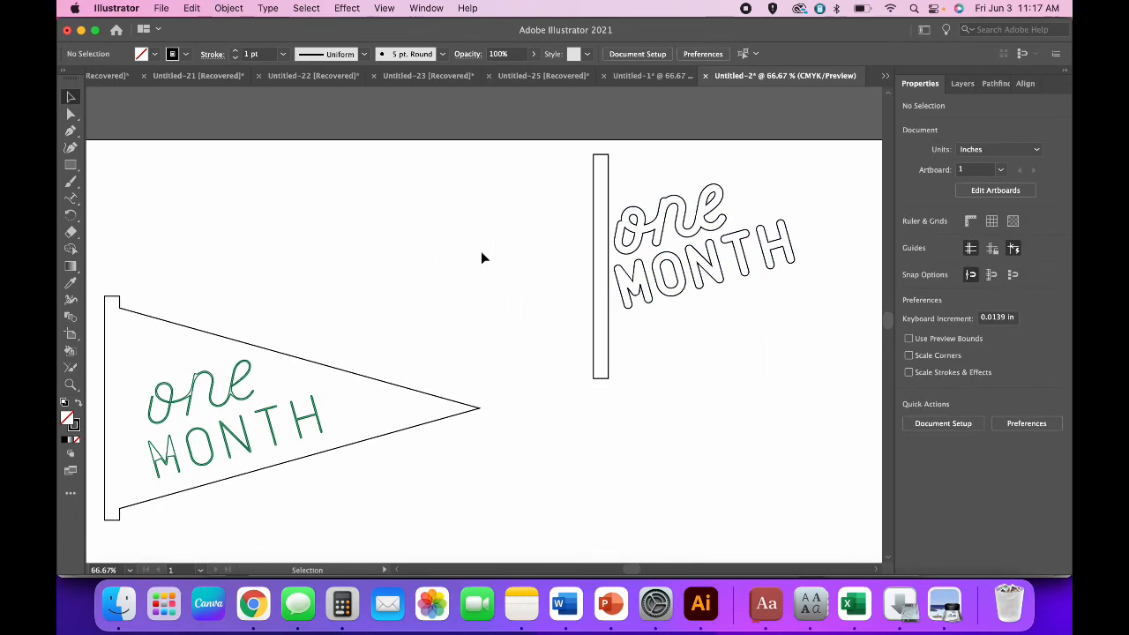
{"action": "left_click_drag", "start_coordinate": [489, 478], "coordinate": [130, 164]}
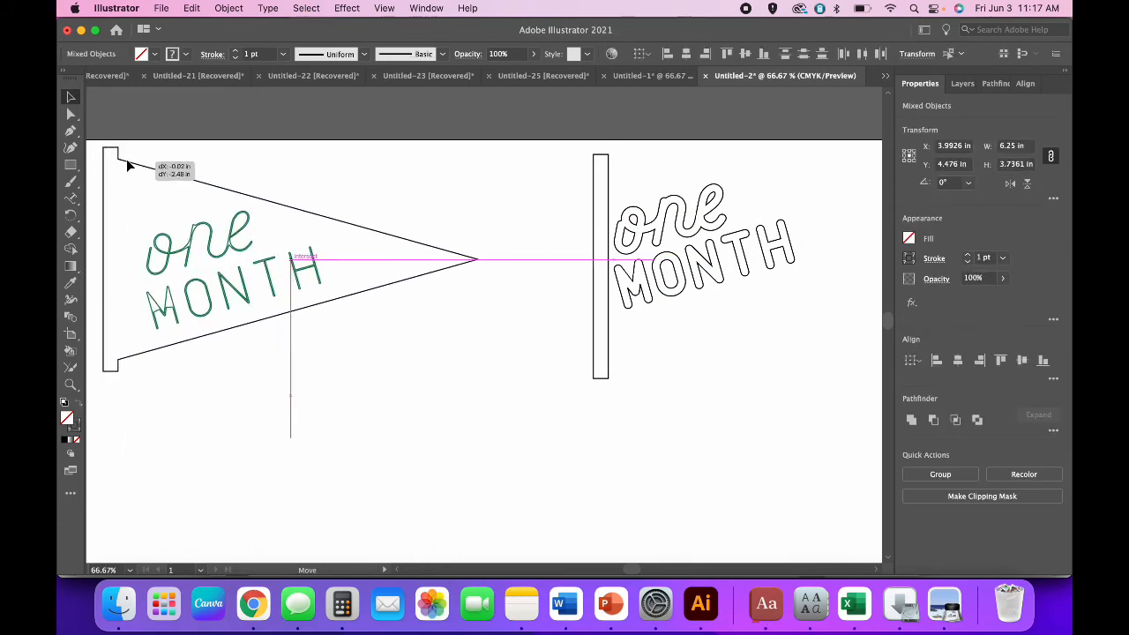
{"action": "left_click", "coordinate": [256, 422]}
{"action": "scroll", "coordinate": [256, 421], "scroll_direction": "left", "scroll_amount": 2}
{"action": "scroll", "coordinate": [256, 422], "scroll_direction": "up", "scroll_amount": 1}
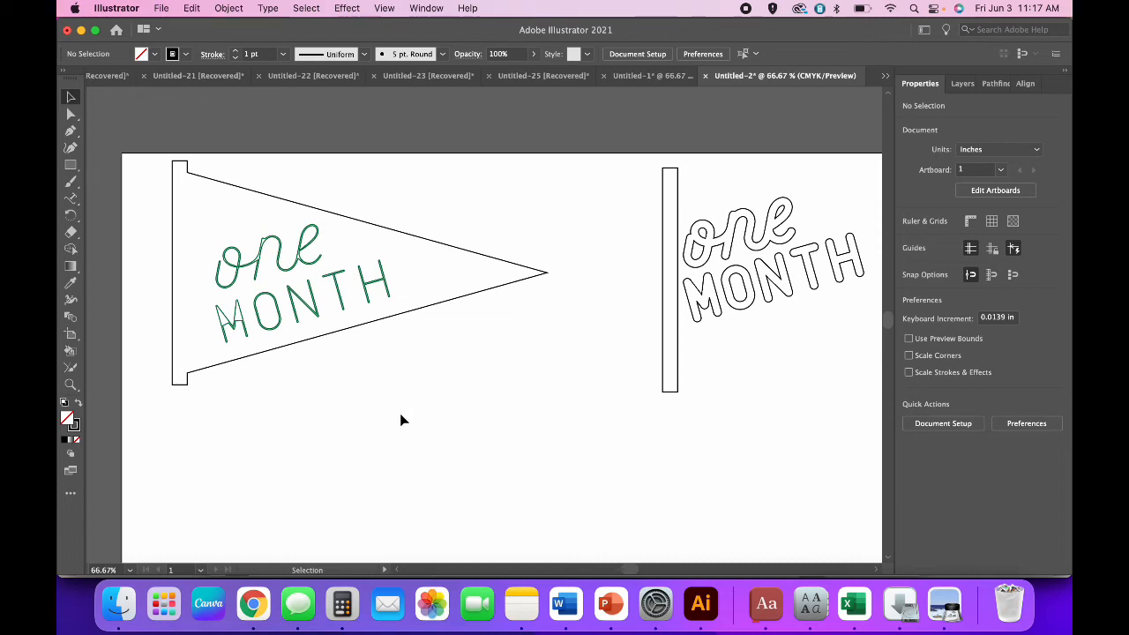
{"action": "scroll", "coordinate": [411, 420], "scroll_direction": "right", "scroll_amount": 1}
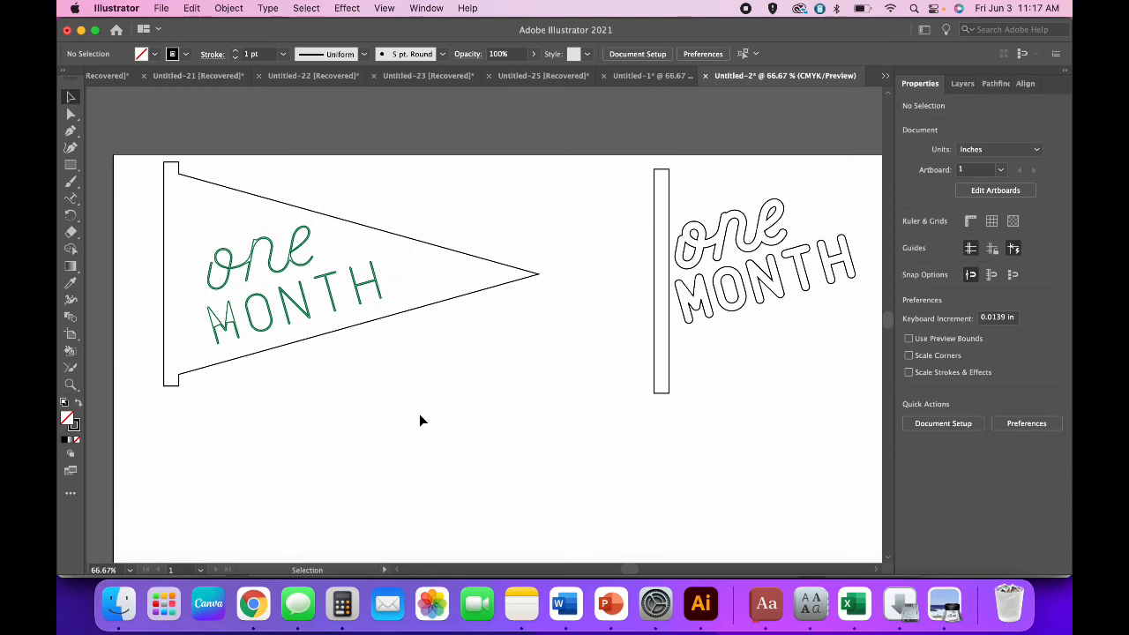
{"action": "key", "text": "super+minus"}
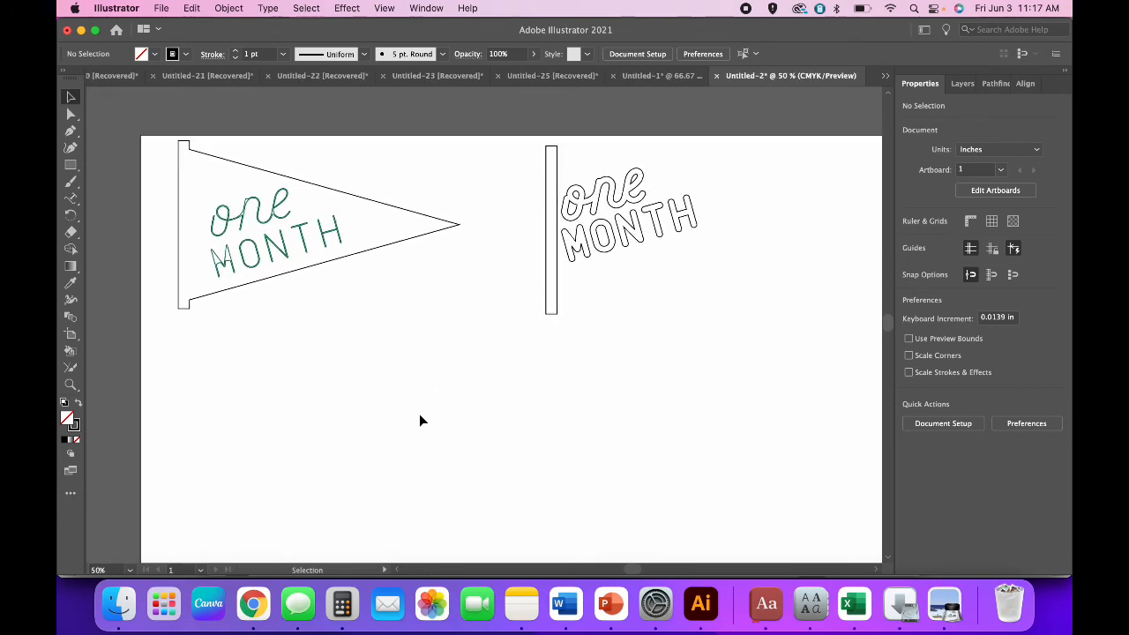
{"action": "scroll", "coordinate": [419, 420], "scroll_direction": "down", "scroll_amount": 1}
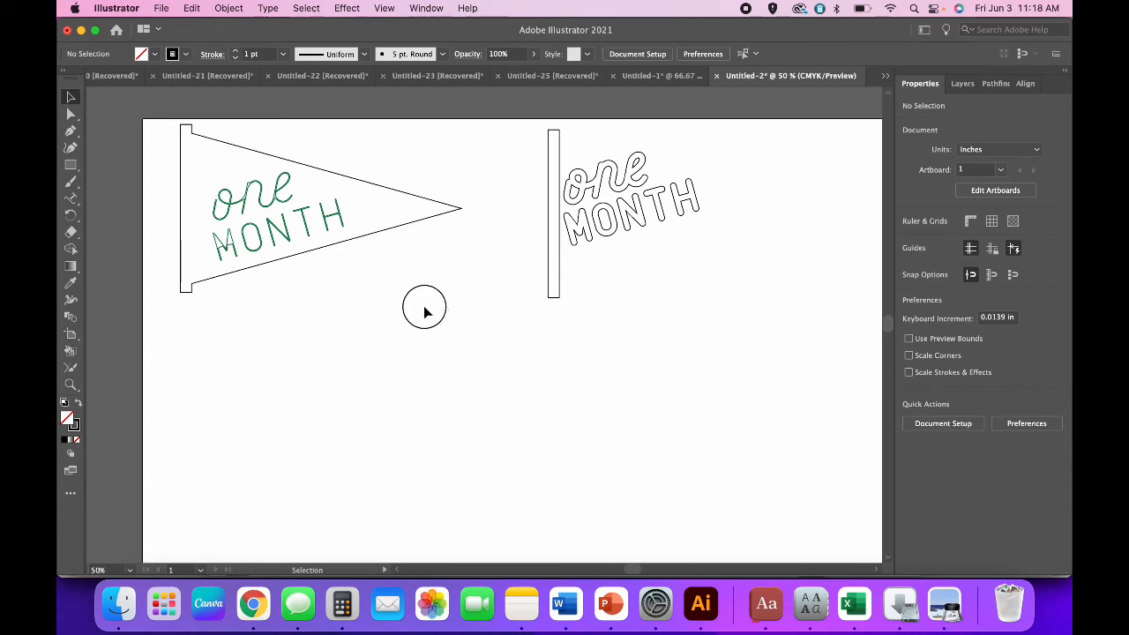
Step: Duplicate the pennant with its green lettering and place the copy directly below the original, at about X 3.94 in, Y 6.93 in
{"action": "left_click_drag", "start_coordinate": [151, 154], "coordinate": [202, 206]}
{"action": "key", "text": "super+c"}
{"action": "key", "text": "super+v"}
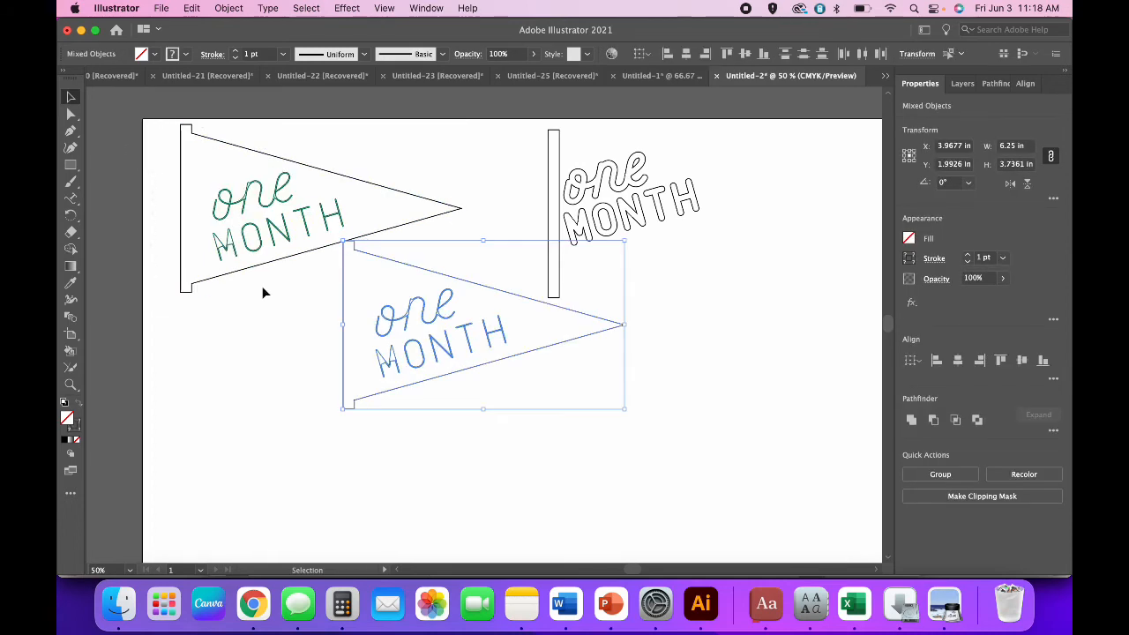
{"action": "left_click_drag", "start_coordinate": [426, 361], "coordinate": [259, 469]}
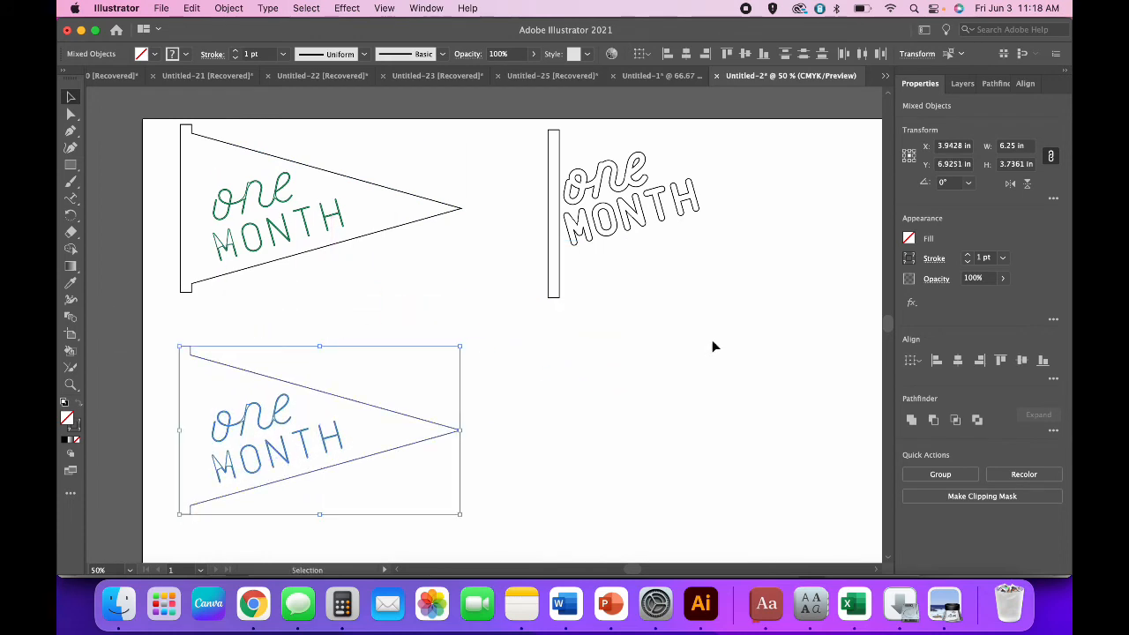
Step: Duplicate the black outlined lettering without the pole strip and place the copy beside the lower pennant, at about X 11.05 in, Y 6.88 in
{"action": "left_click_drag", "start_coordinate": [735, 278], "coordinate": [576, 166]}
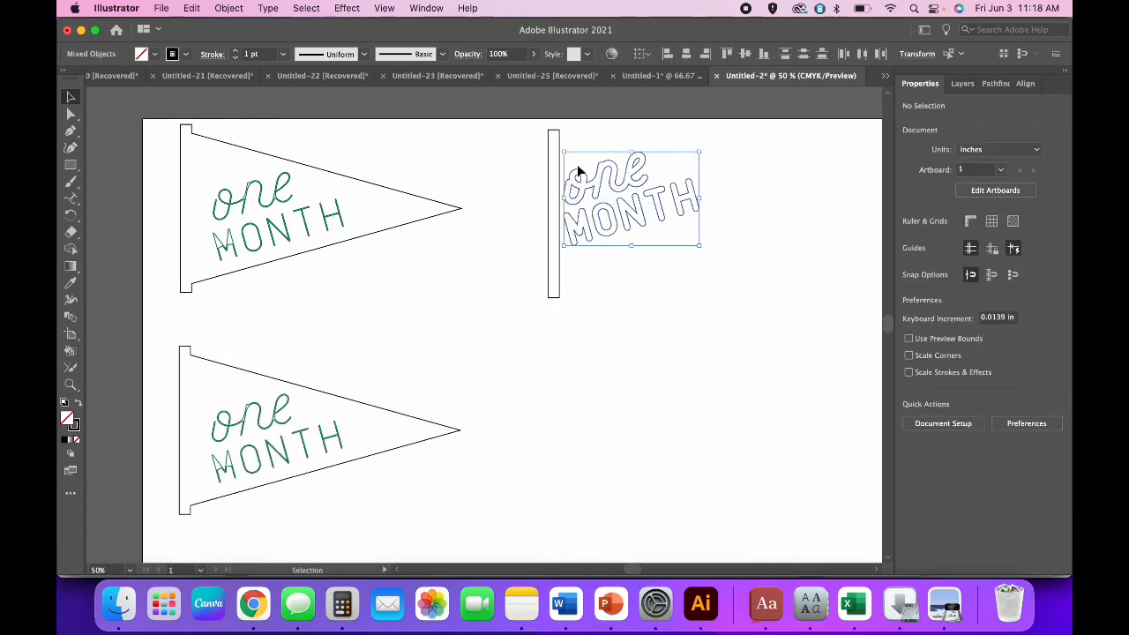
{"action": "key", "text": "super+c"}
{"action": "key", "text": "super+v"}
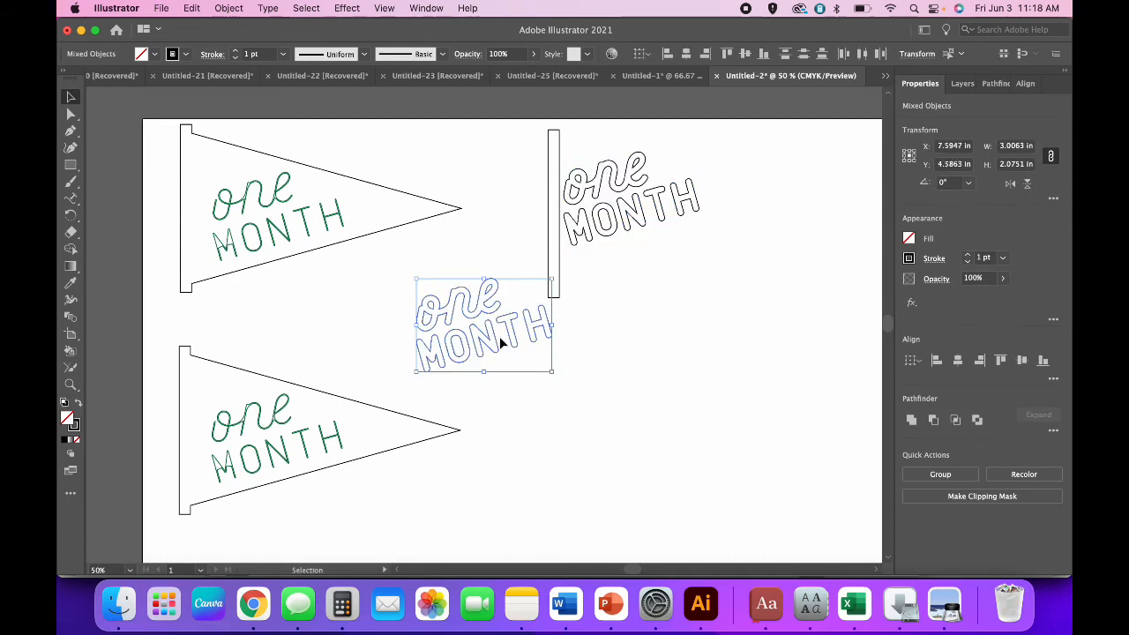
{"action": "left_click_drag", "start_coordinate": [498, 348], "coordinate": [653, 443]}
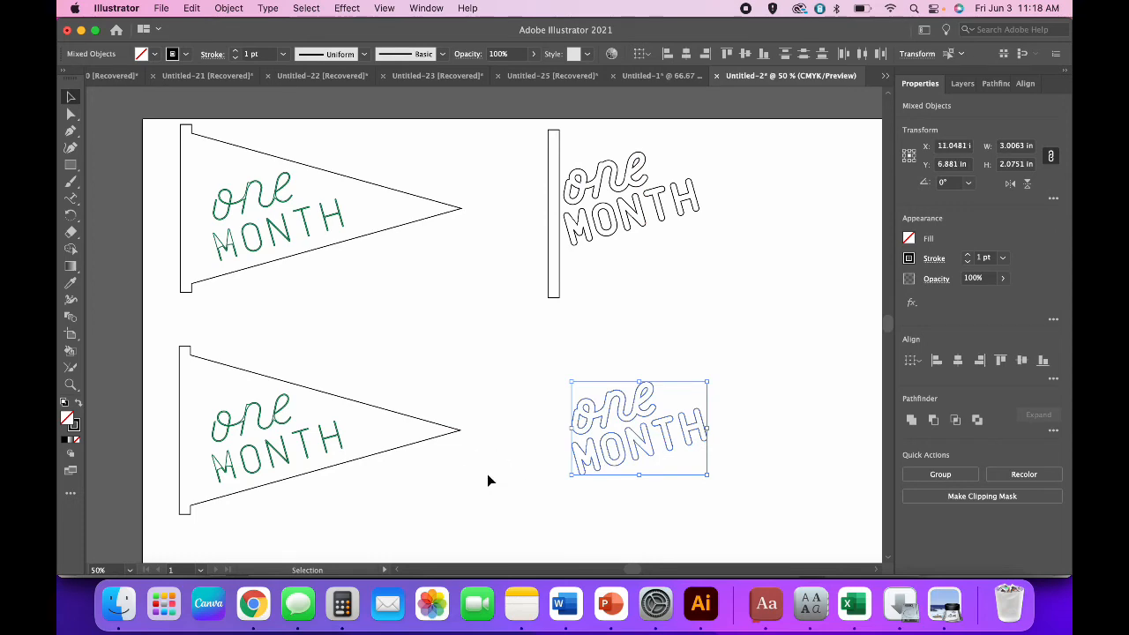
{"action": "left_click", "coordinate": [487, 474]}
Step: Draw a green 1 pt vertical line on the lower pennant joining the two inner corners where the pole meets the triangle
{"action": "scroll", "coordinate": [486, 473], "scroll_direction": "left", "scroll_amount": 3}
{"action": "scroll", "coordinate": [488, 478], "scroll_direction": "right", "scroll_amount": 2}
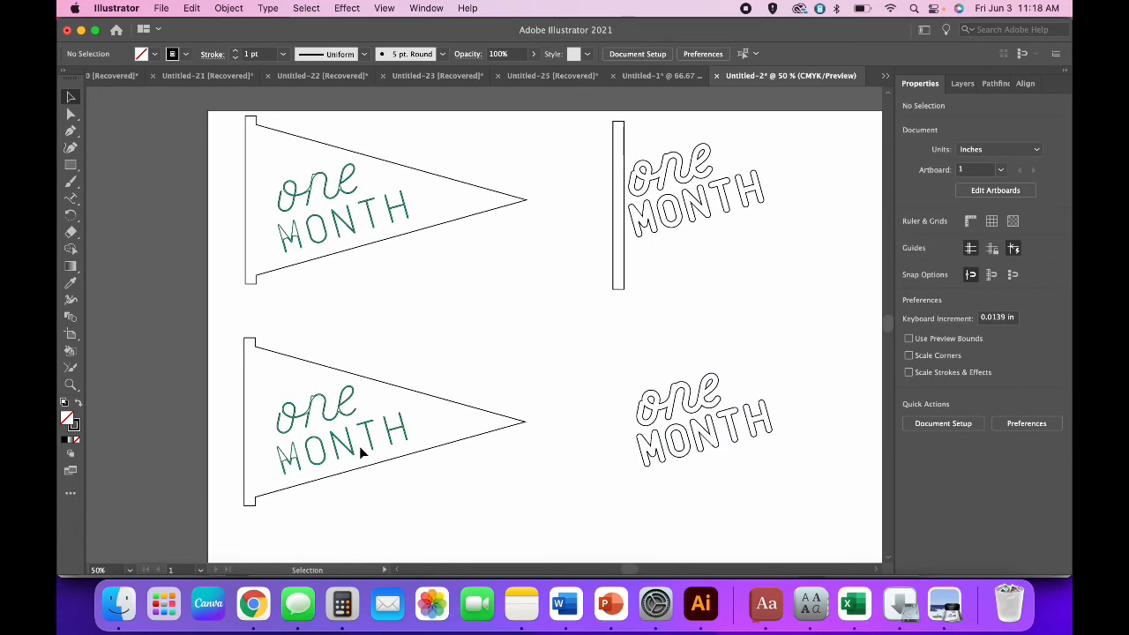
{"action": "key", "text": "a"}
{"action": "scroll", "coordinate": [361, 453], "scroll_direction": "up", "scroll_amount": 1}
{"action": "scroll", "coordinate": [361, 453], "scroll_direction": "up", "scroll_amount": 1}
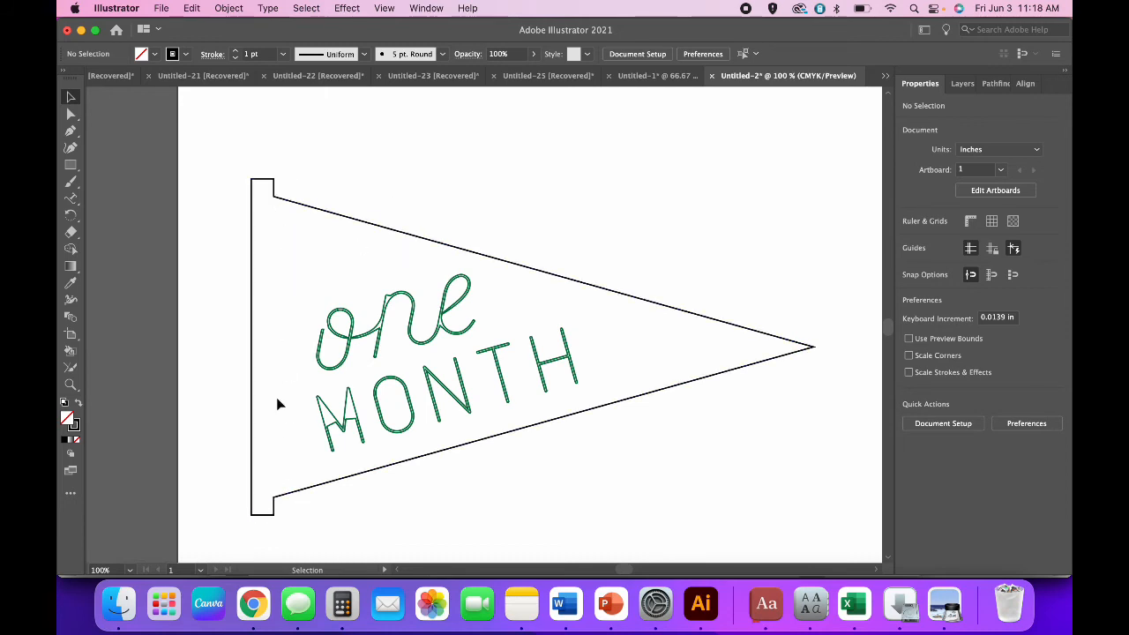
{"action": "left_click", "coordinate": [71, 166]}
{"action": "left_click", "coordinate": [149, 232]}
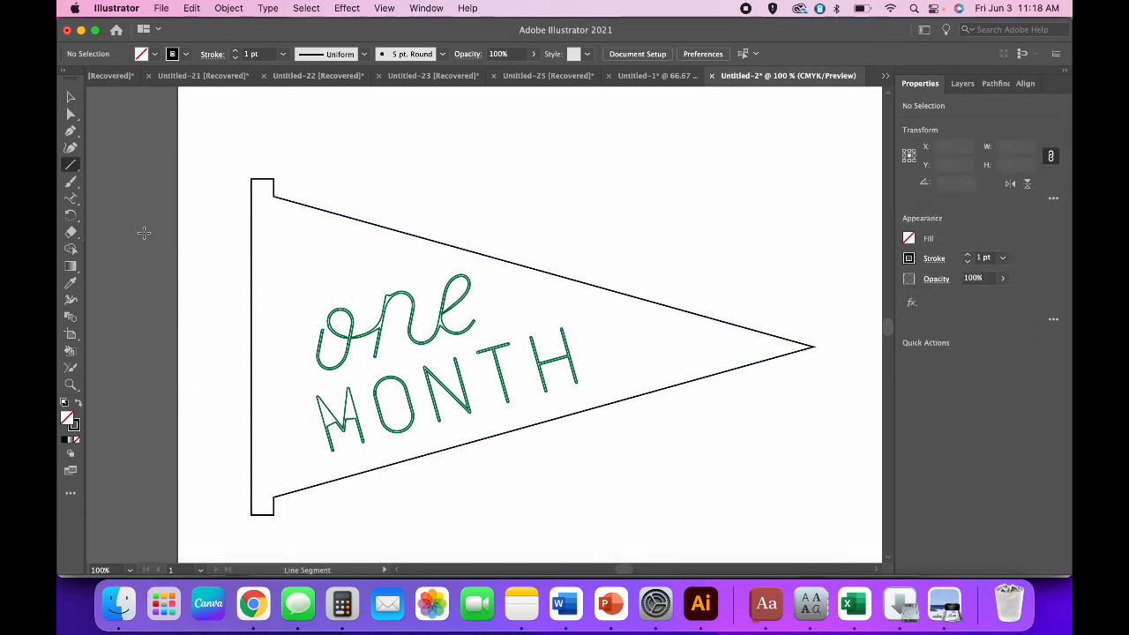
{"action": "left_click", "coordinate": [186, 58]}
{"action": "left_click", "coordinate": [126, 91]}
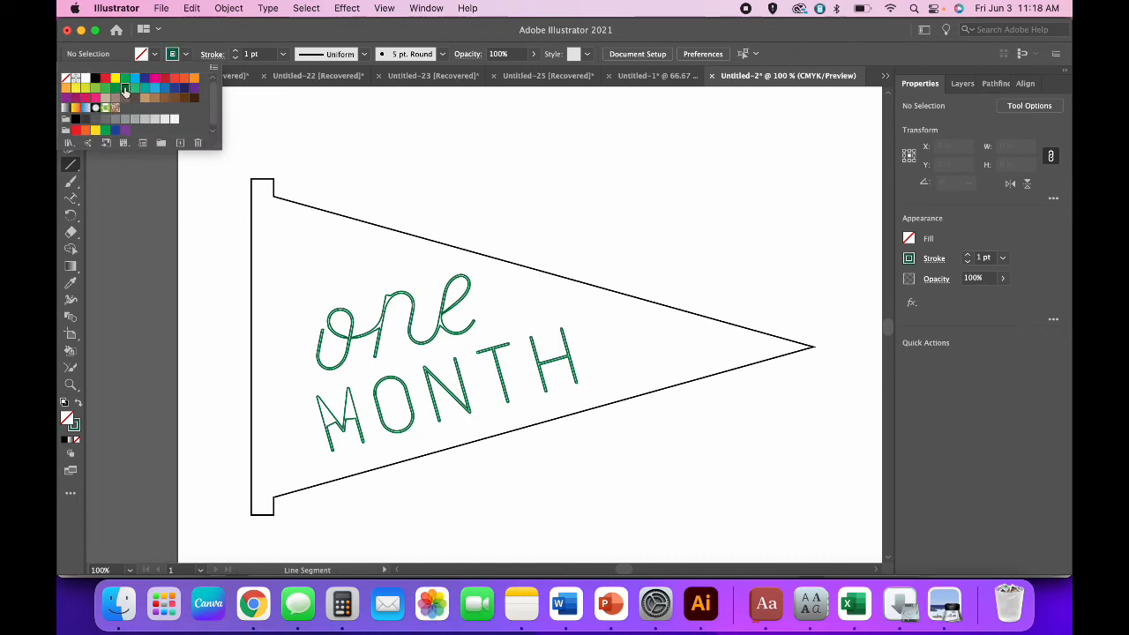
{"action": "left_click", "coordinate": [187, 56]}
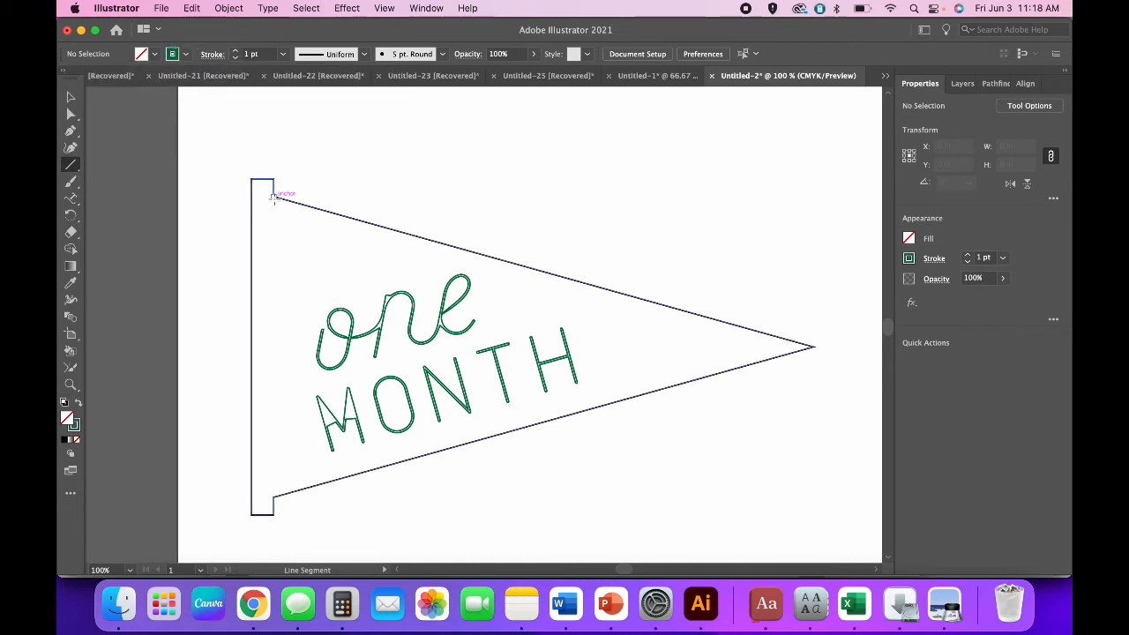
{"action": "left_click_drag", "start_coordinate": [274, 195], "coordinate": [272, 495]}
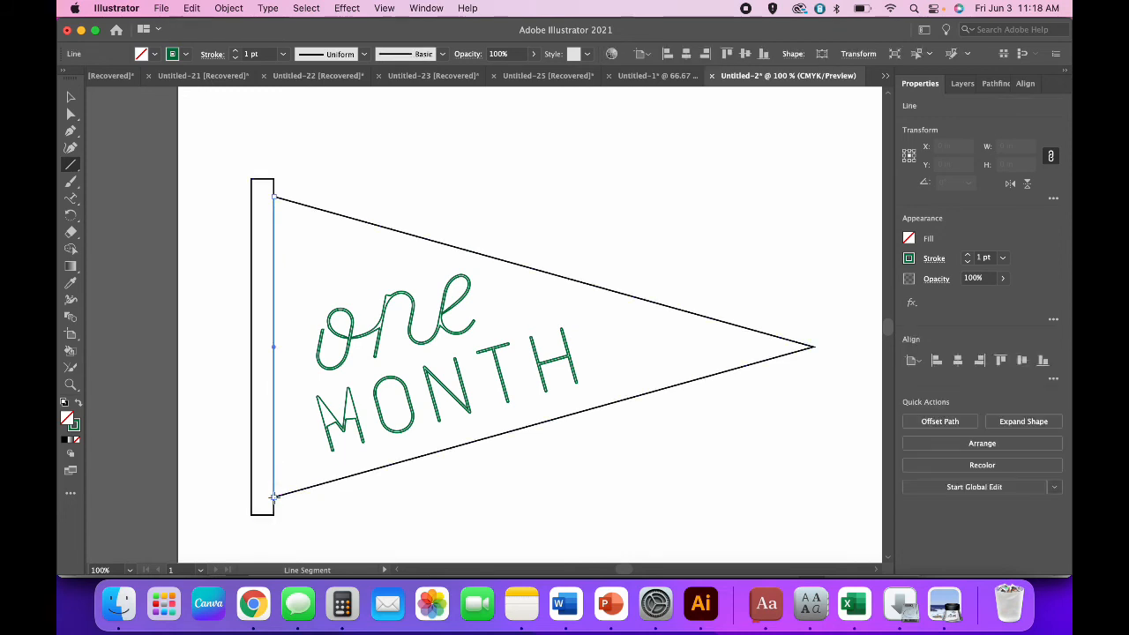
{"action": "left_click", "coordinate": [70, 97]}
{"action": "left_click", "coordinate": [228, 258]}
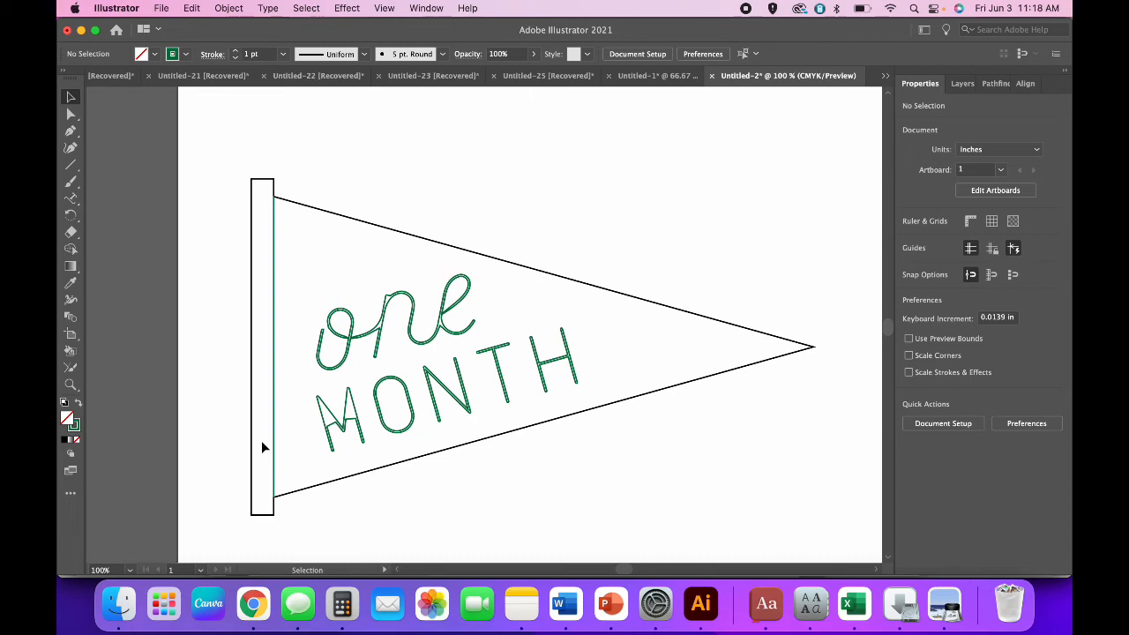
Step: Create a 0.12 in by 0.12 in circle beside the lower pennant's pole and set its stroke to black
{"action": "left_click", "coordinate": [72, 168]}
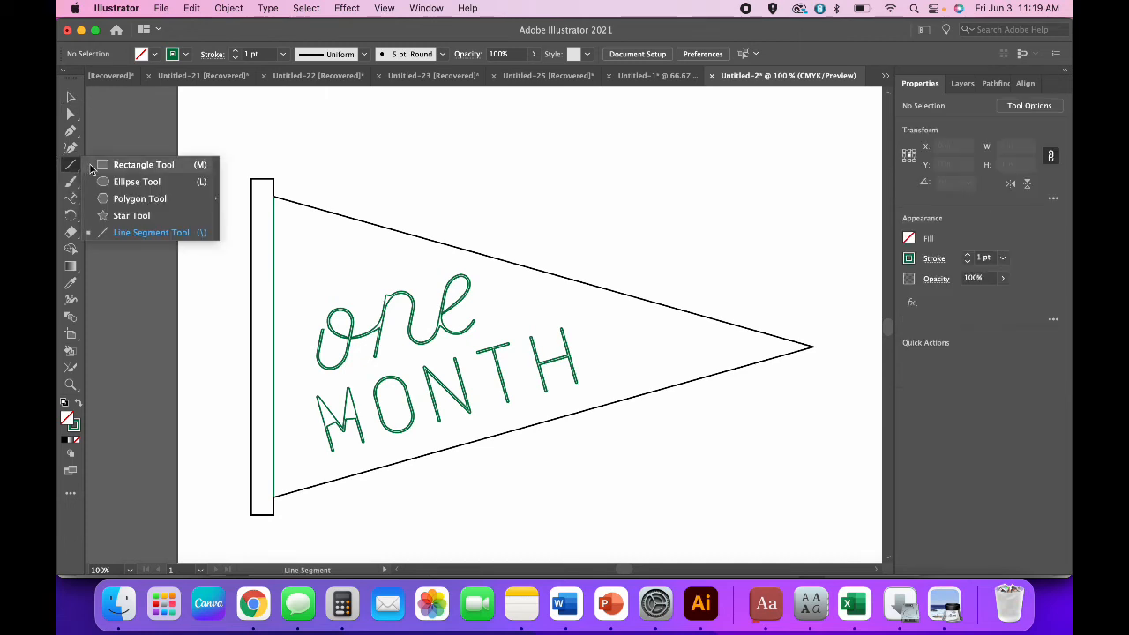
{"action": "left_click", "coordinate": [120, 182]}
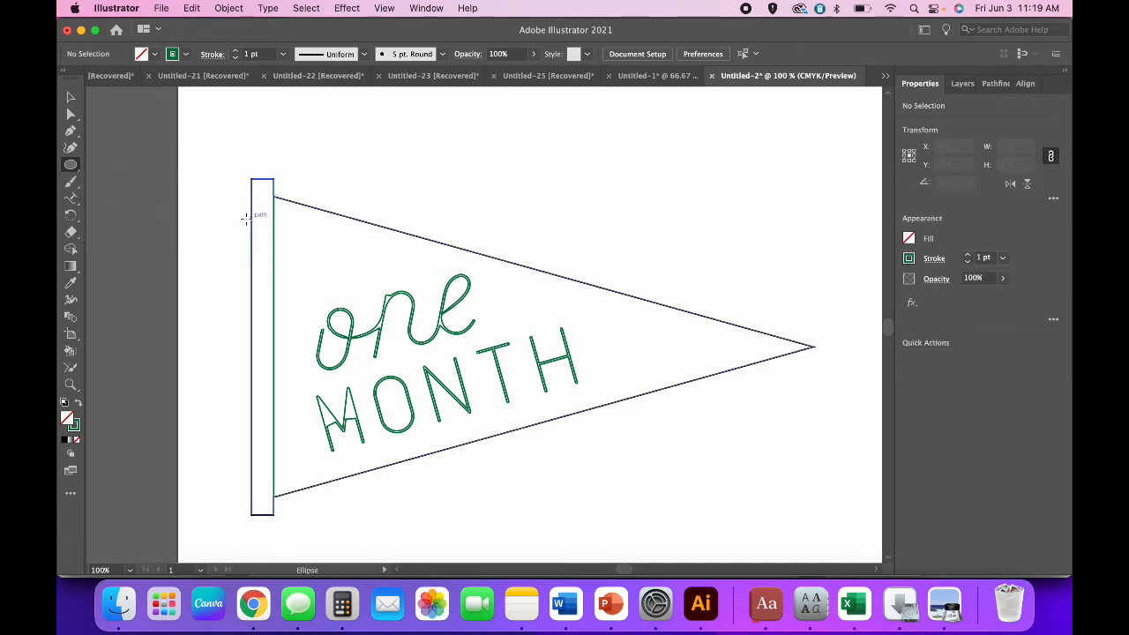
{"action": "left_click", "coordinate": [214, 232]}
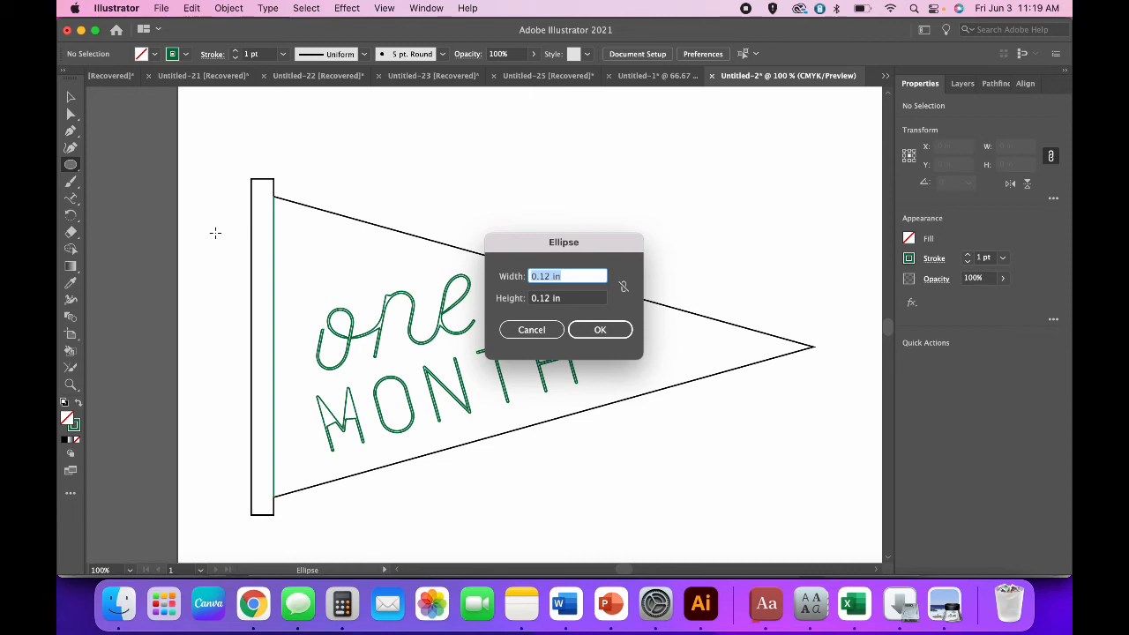
{"action": "key", "text": "Return"}
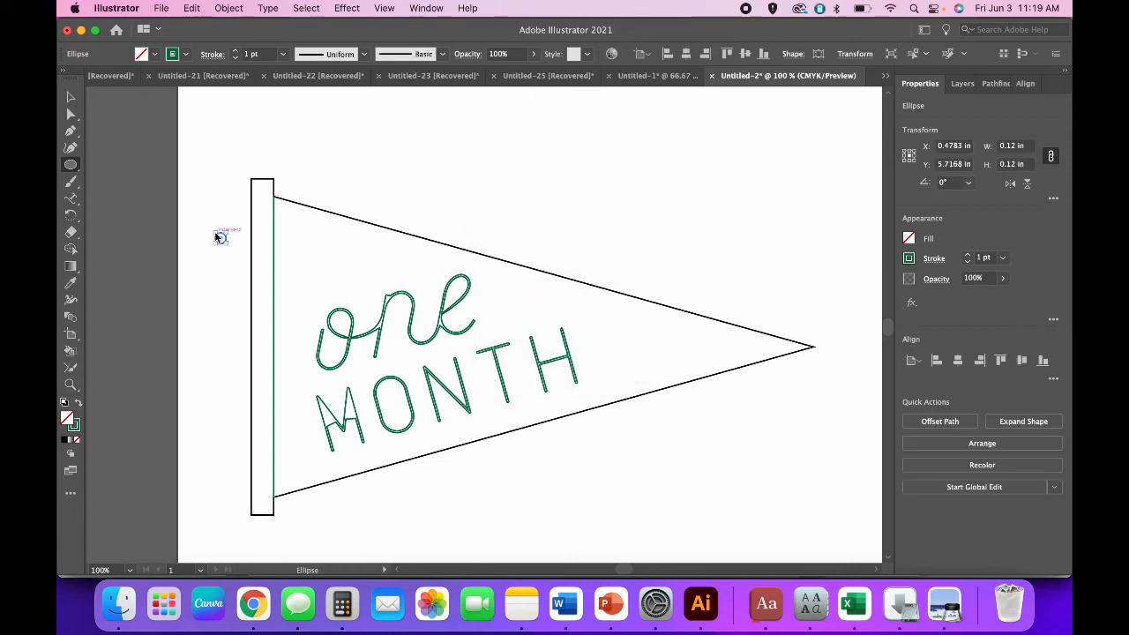
{"action": "key", "text": "v"}
{"action": "left_click", "coordinate": [185, 53]}
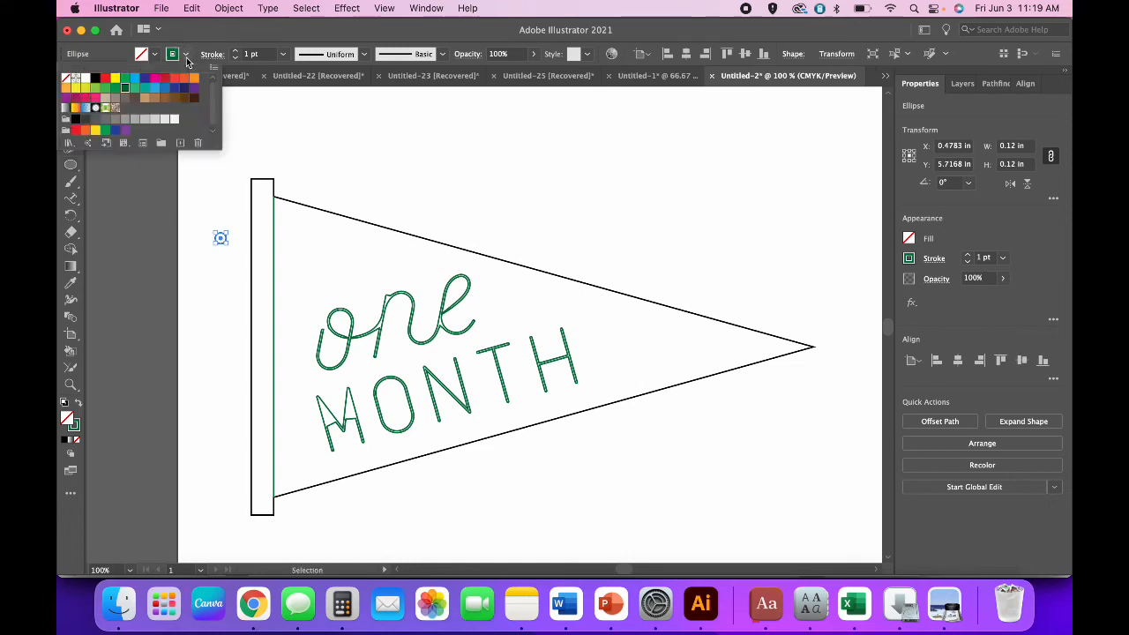
{"action": "left_click", "coordinate": [95, 79]}
{"action": "left_click", "coordinate": [186, 55]}
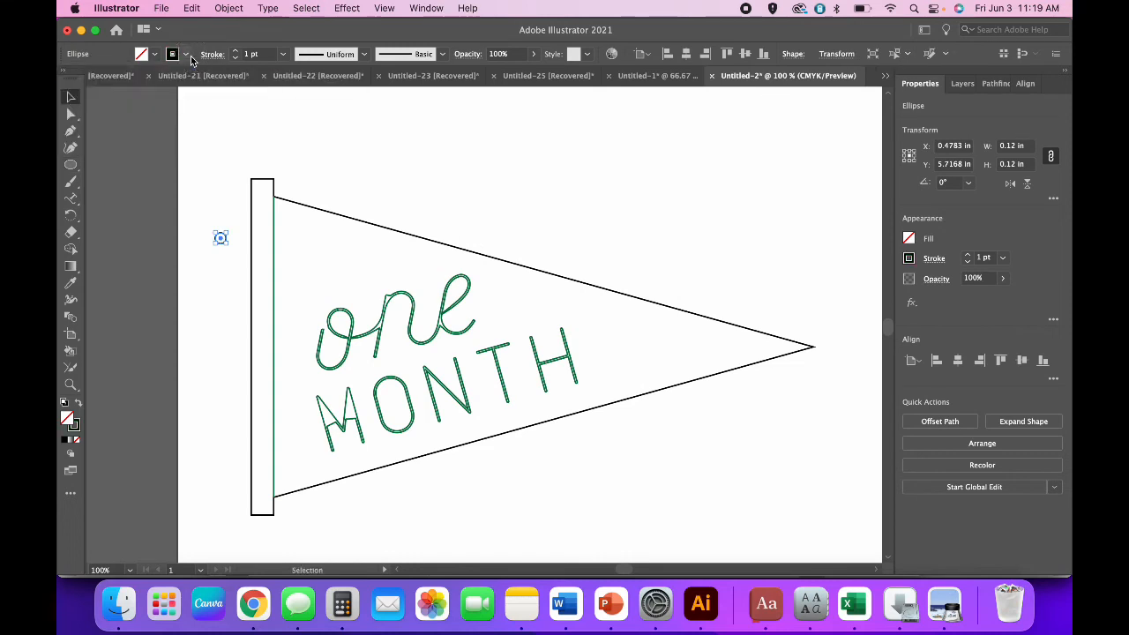
Step: Place the circle on the upper part of the lower pennant's pole and a copy directly below it, at about X 0.95 in, Y 8.08 in
{"action": "left_click_drag", "start_coordinate": [222, 242], "coordinate": [263, 245]}
{"action": "key", "text": "super+v"}
{"action": "left_click", "coordinate": [191, 8]}
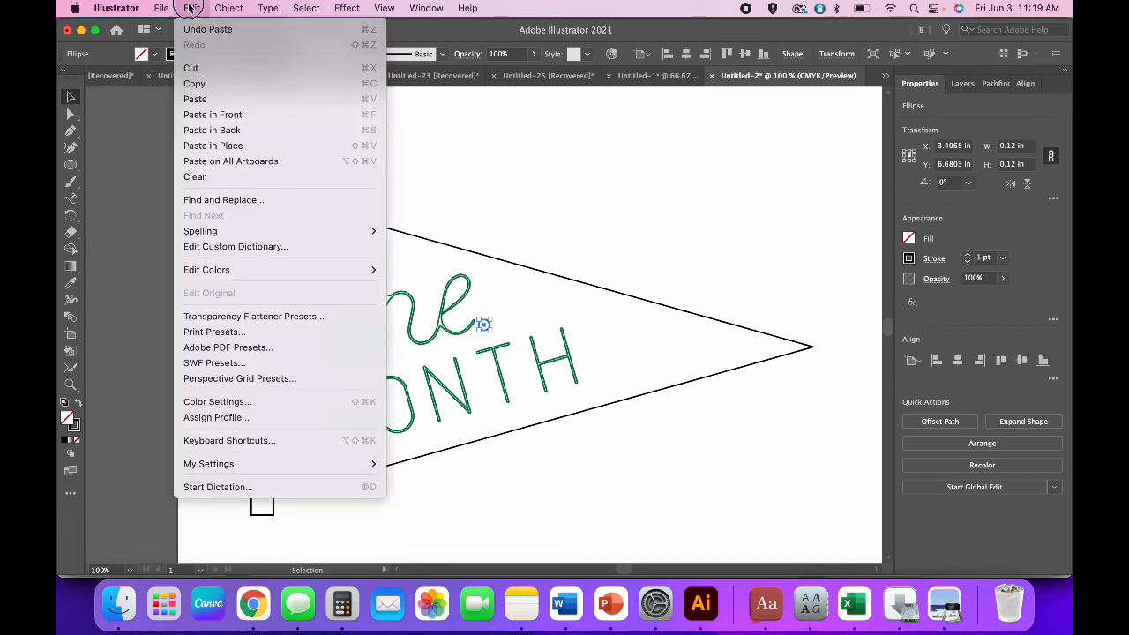
{"action": "left_click", "coordinate": [192, 10]}
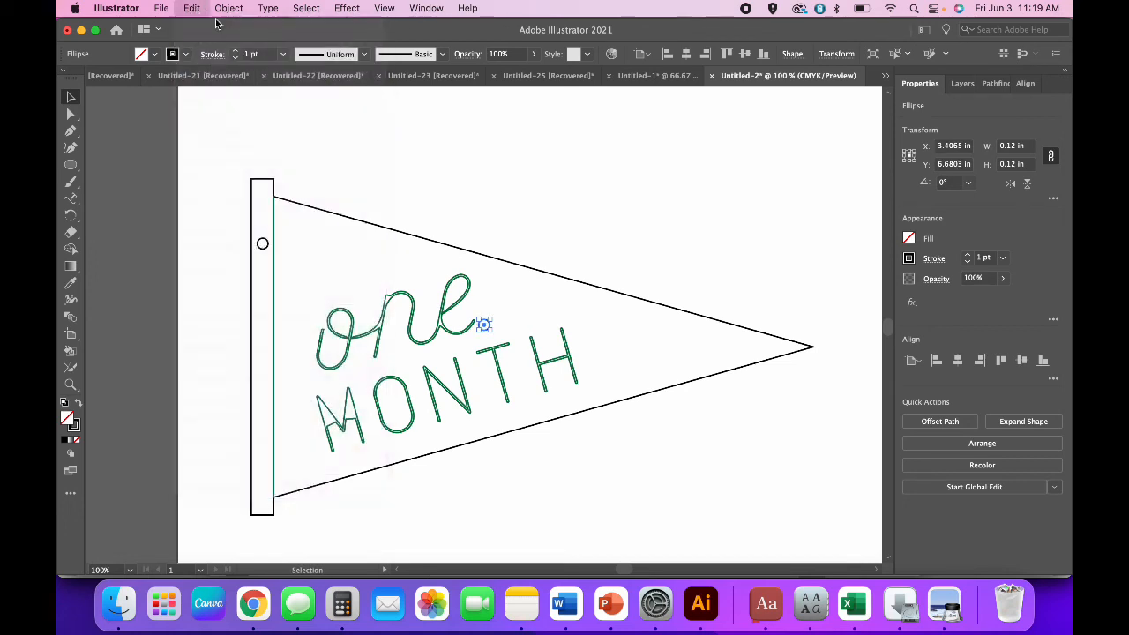
{"action": "left_click_drag", "start_coordinate": [484, 329], "coordinate": [262, 454]}
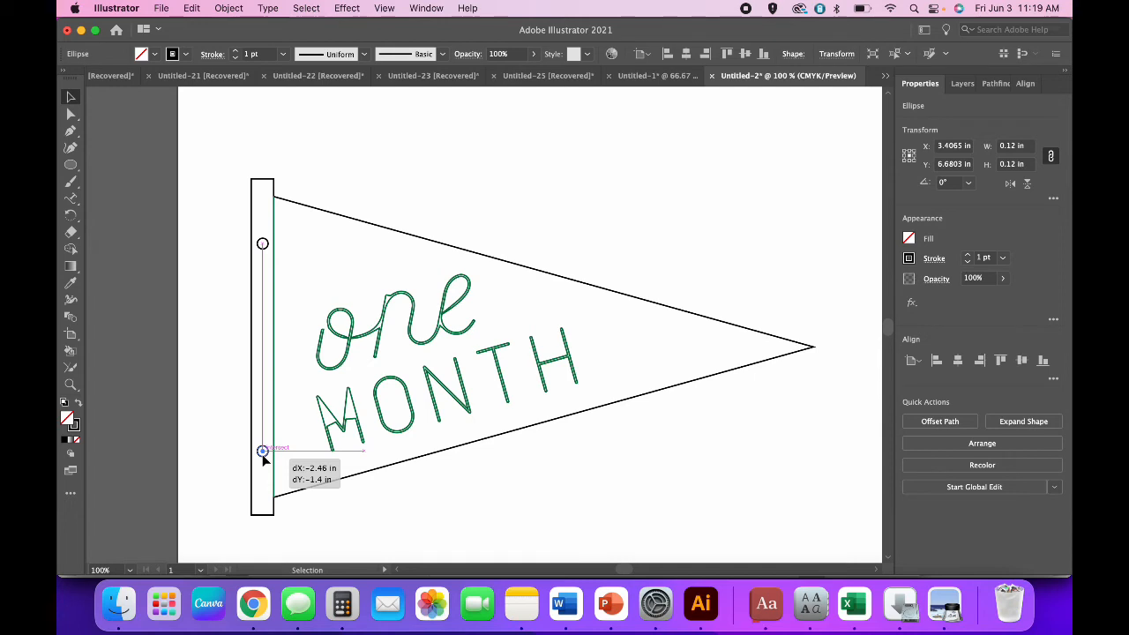
{"action": "left_click_drag", "start_coordinate": [263, 455], "coordinate": [263, 455]}
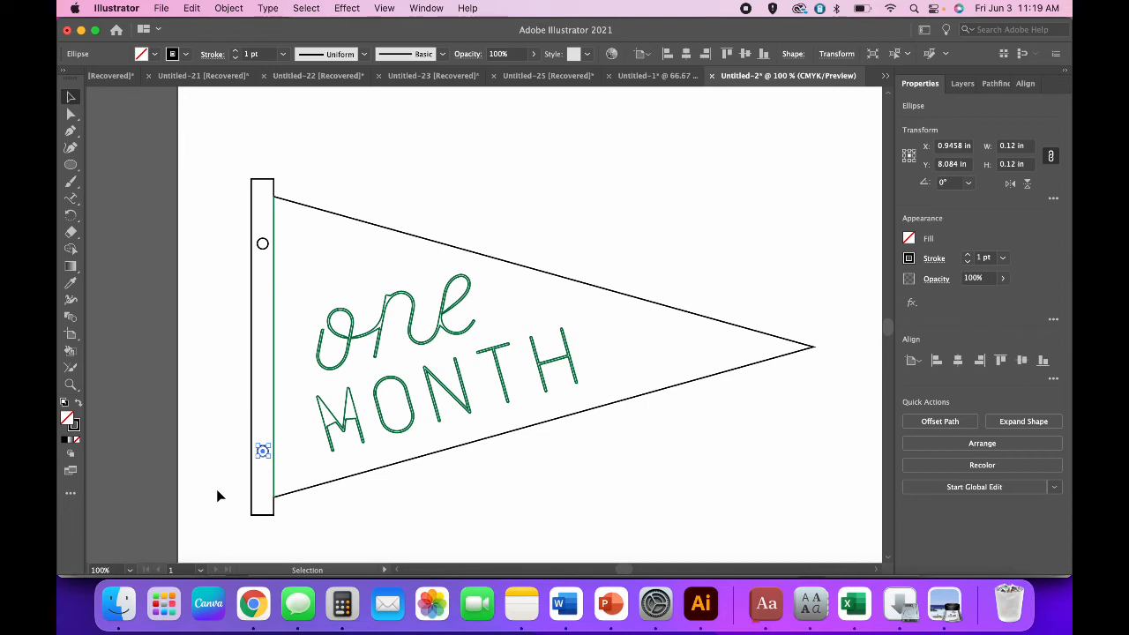
{"action": "left_click", "coordinate": [218, 494]}
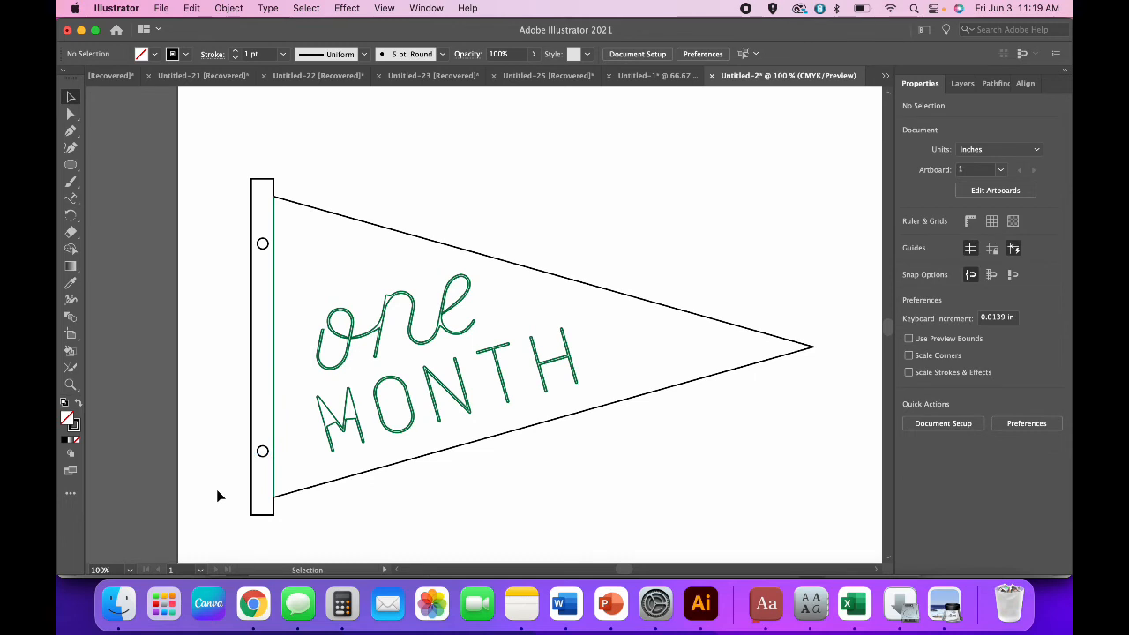
Step: Align the two pole holes on their horizontal centers and group them
{"action": "left_click", "coordinate": [263, 452]}
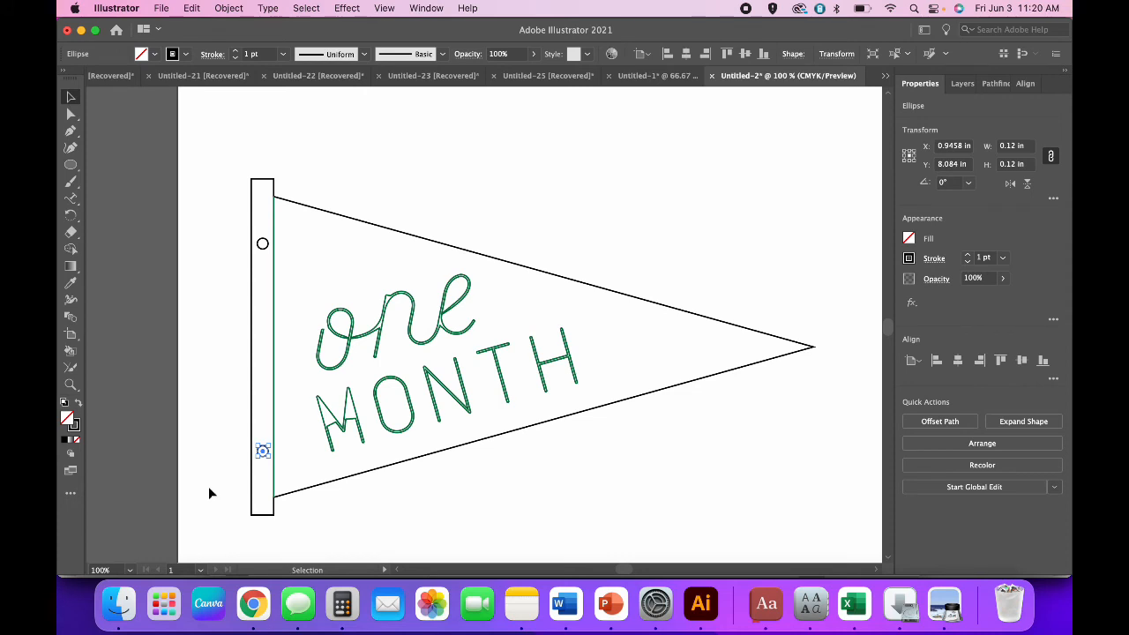
{"action": "left_click", "coordinate": [263, 244], "text": "shift"}
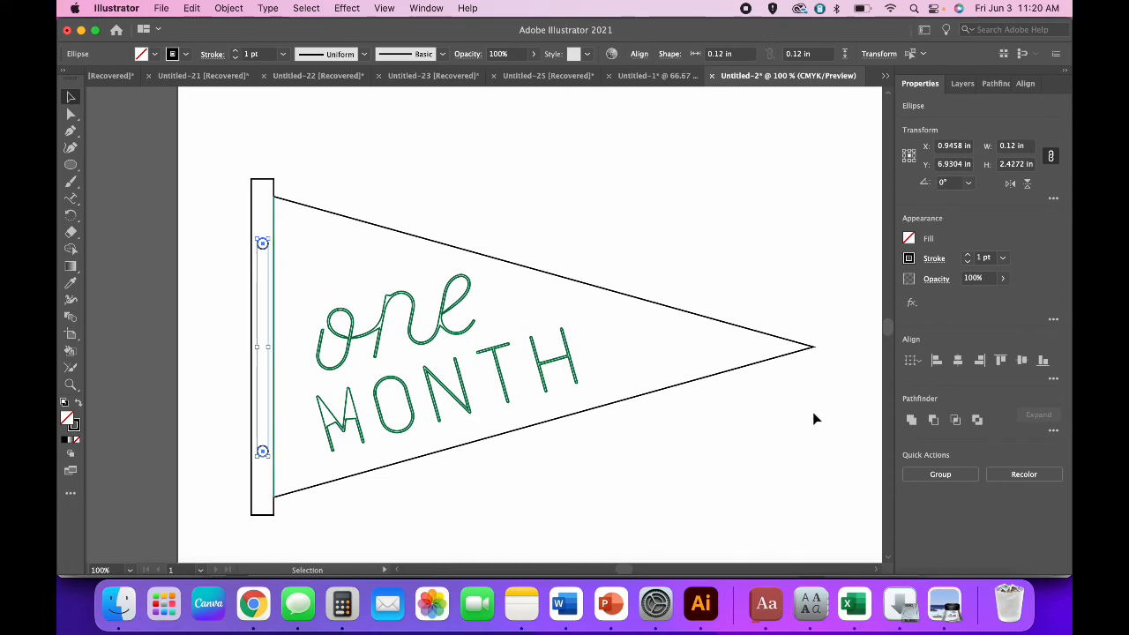
{"action": "left_click", "coordinate": [959, 363]}
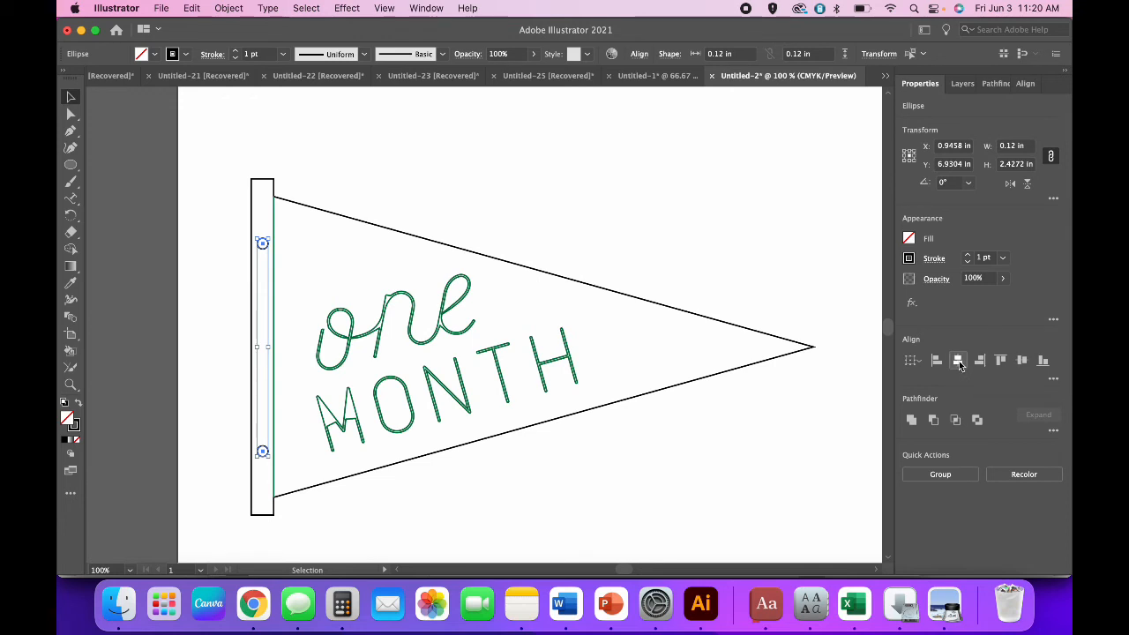
{"action": "left_click", "coordinate": [231, 8]}
{"action": "mouse_move", "coordinate": [248, 64]}
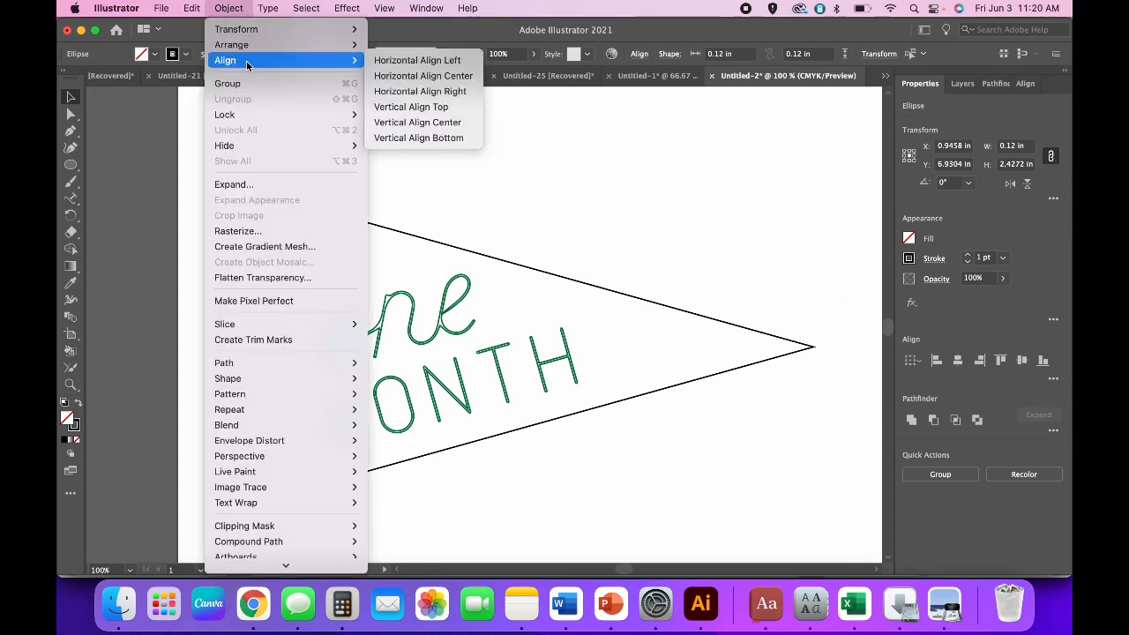
{"action": "left_click", "coordinate": [229, 8]}
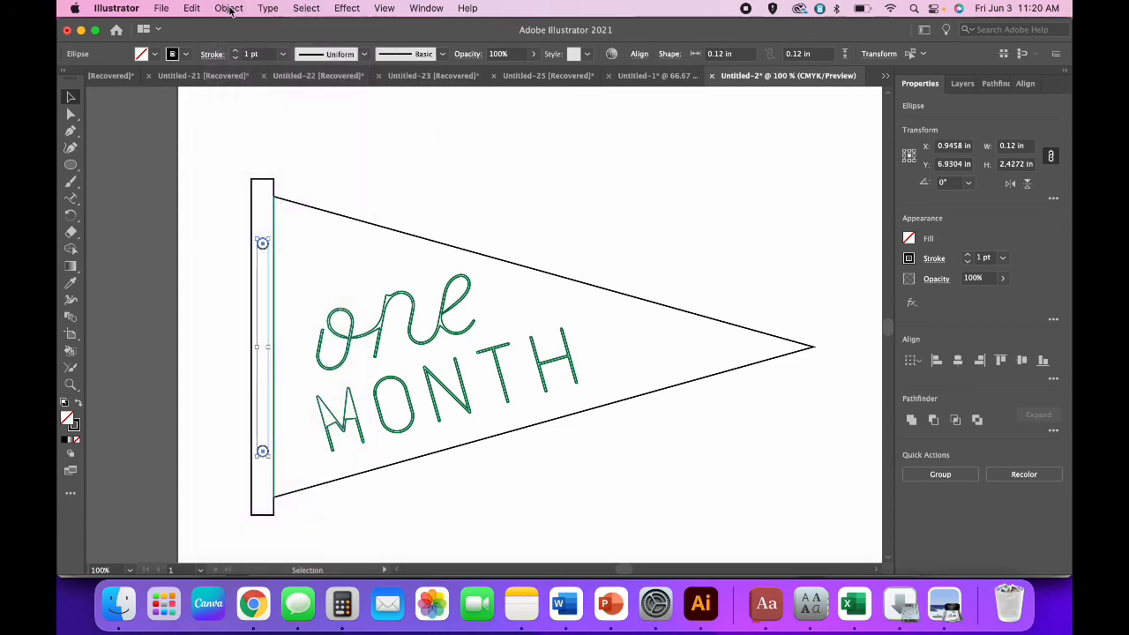
{"action": "left_click", "coordinate": [229, 8]}
{"action": "left_click", "coordinate": [229, 86]}
{"action": "left_click", "coordinate": [206, 251]}
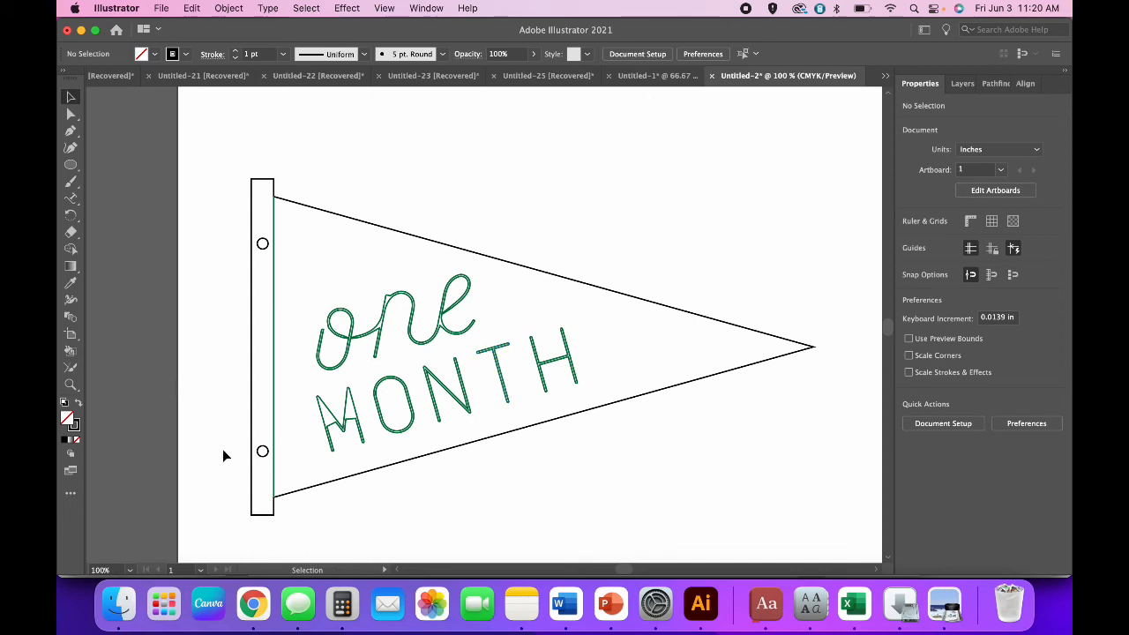
{"action": "left_click", "coordinate": [261, 455]}
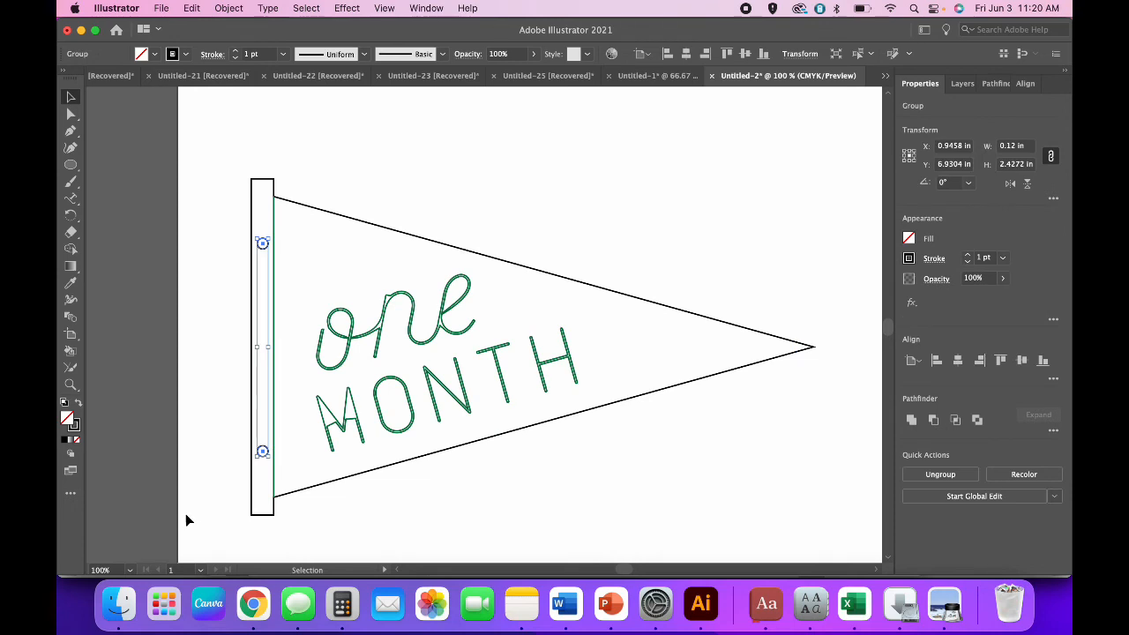
{"action": "left_click", "coordinate": [217, 332]}
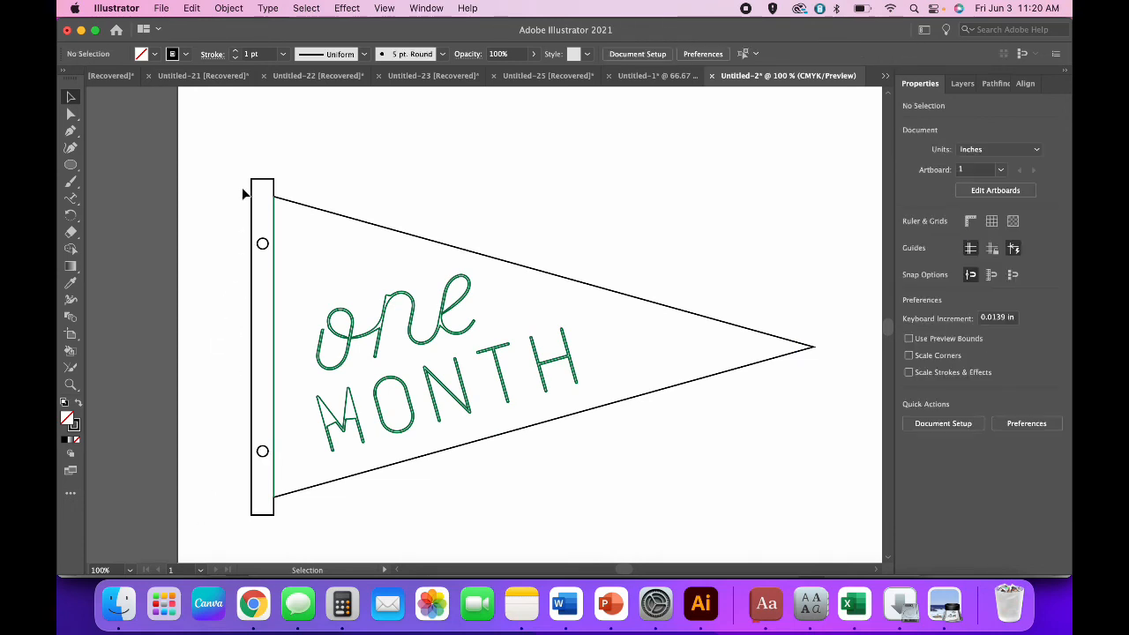
{"action": "left_click", "coordinate": [263, 245]}
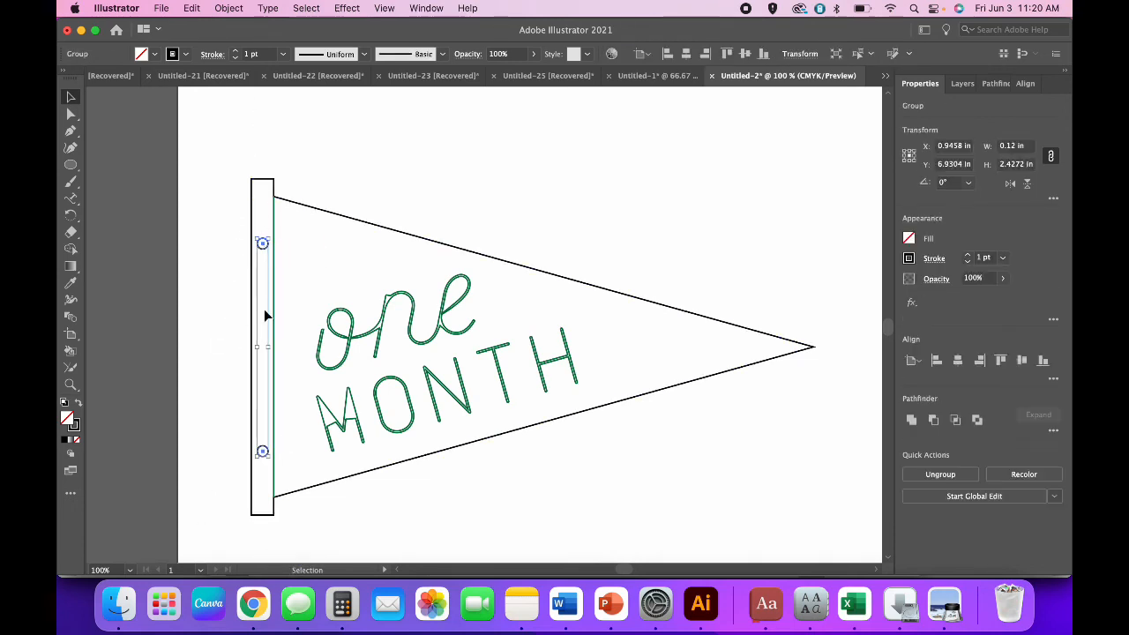
{"action": "left_click", "coordinate": [228, 554]}
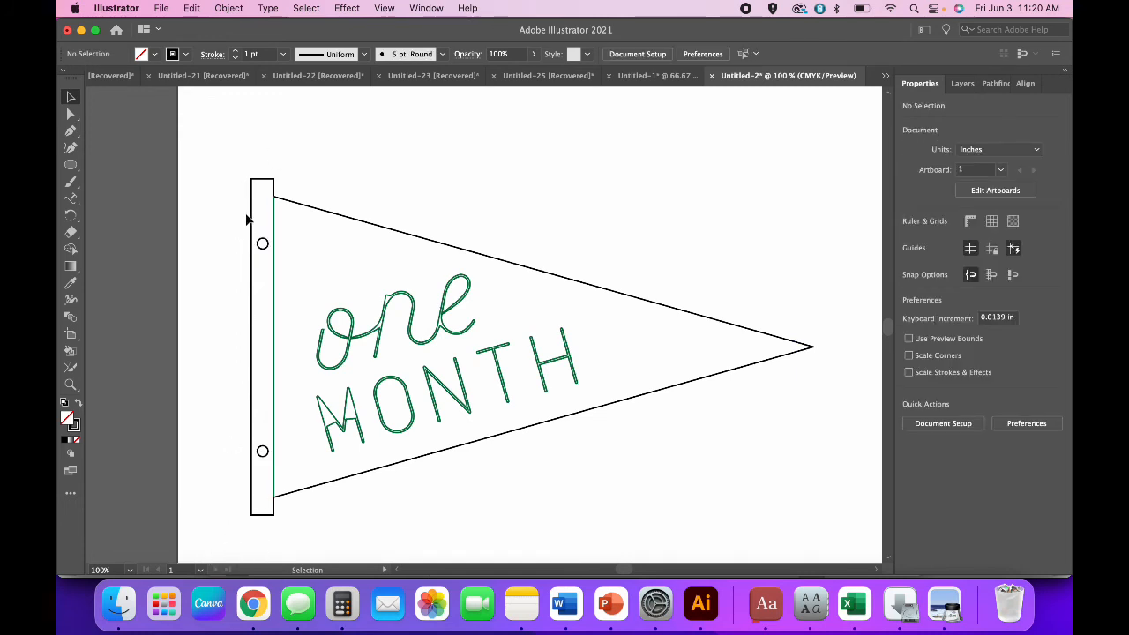
Step: Group the lower pennant's outline, green score line and all of its green lettering, leaving out the two holes
{"action": "left_click_drag", "start_coordinate": [235, 167], "coordinate": [496, 222]}
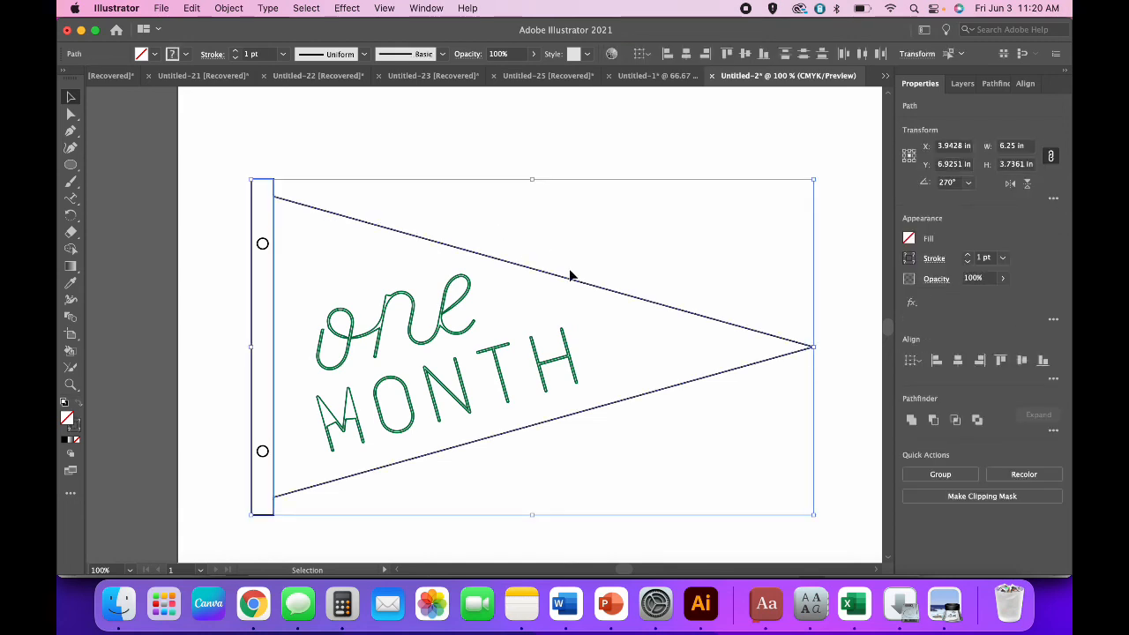
{"action": "left_click", "coordinate": [423, 351], "text": "shift"}
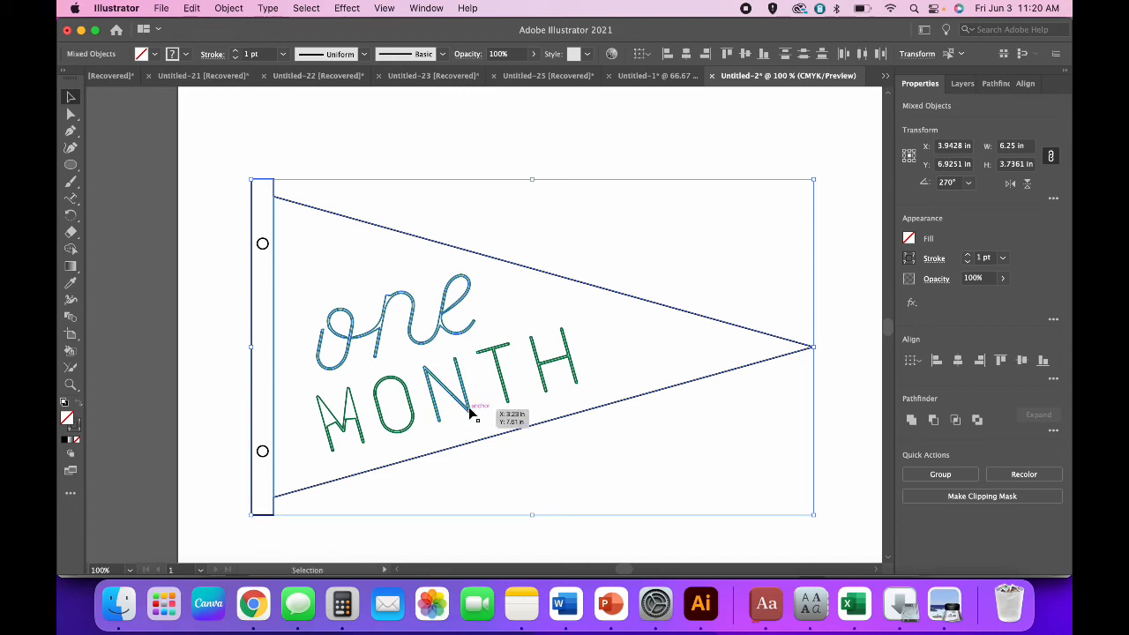
{"action": "left_click", "coordinate": [363, 440], "text": "shift"}
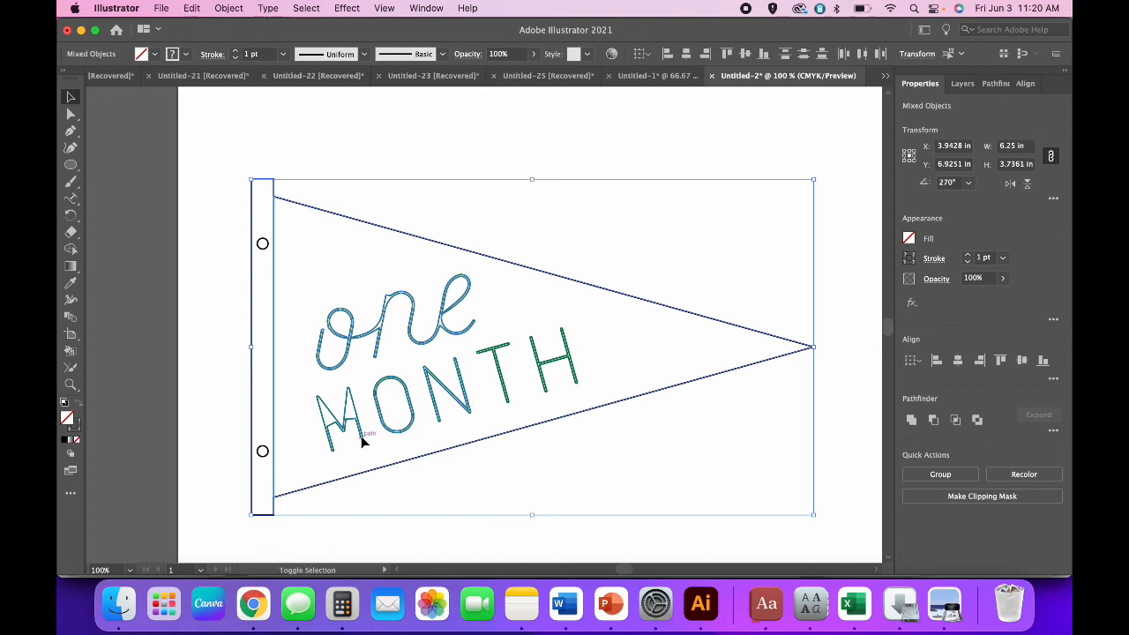
{"action": "left_click", "coordinate": [510, 396], "text": "shift"}
{"action": "left_click", "coordinate": [544, 389], "text": "shift"}
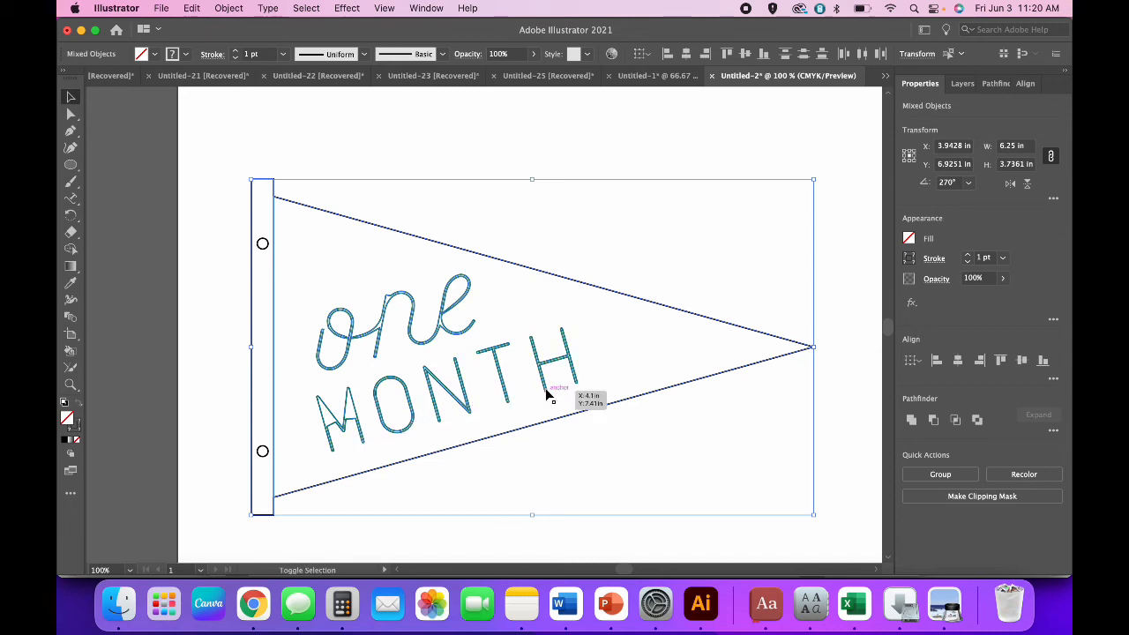
{"action": "left_click", "coordinate": [226, 8]}
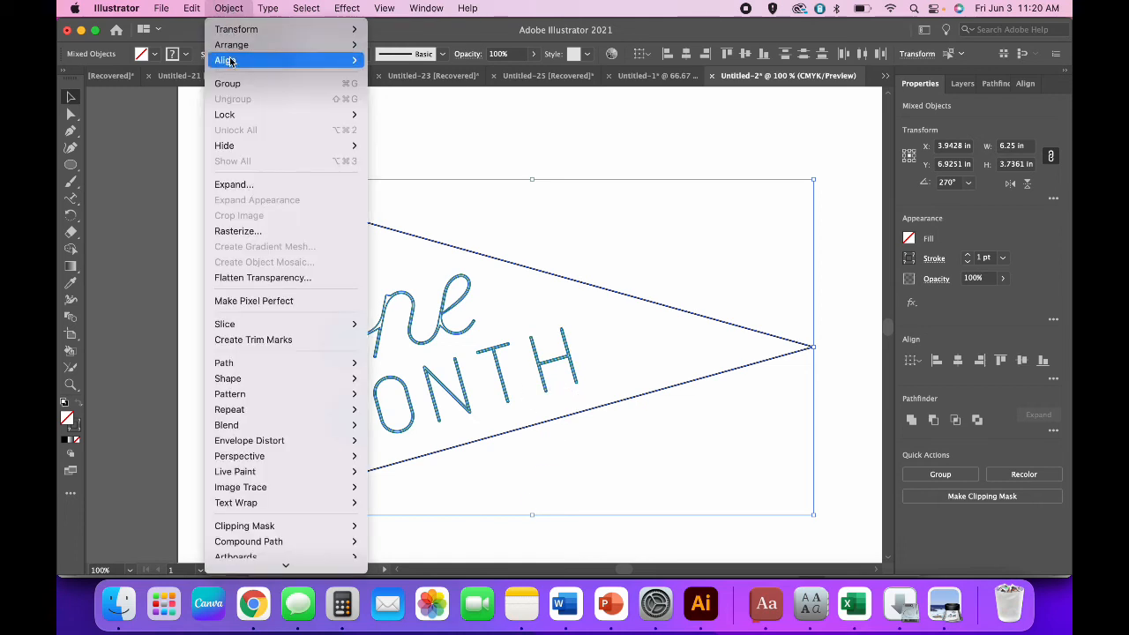
{"action": "left_click", "coordinate": [226, 83]}
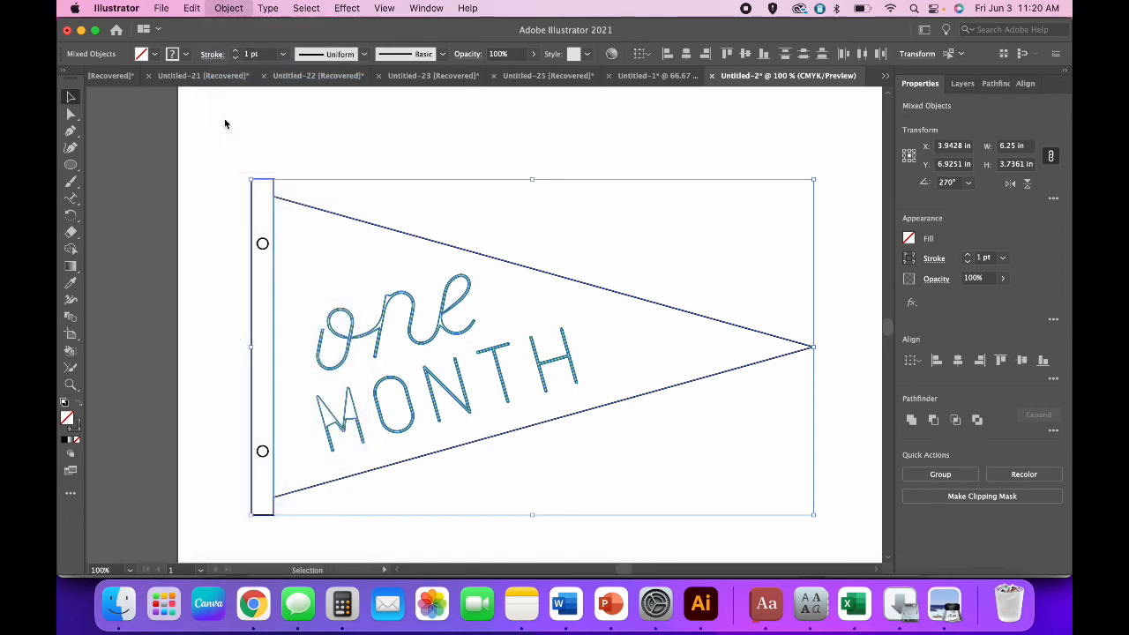
{"action": "left_click", "coordinate": [222, 168]}
{"action": "left_click", "coordinate": [264, 247]}
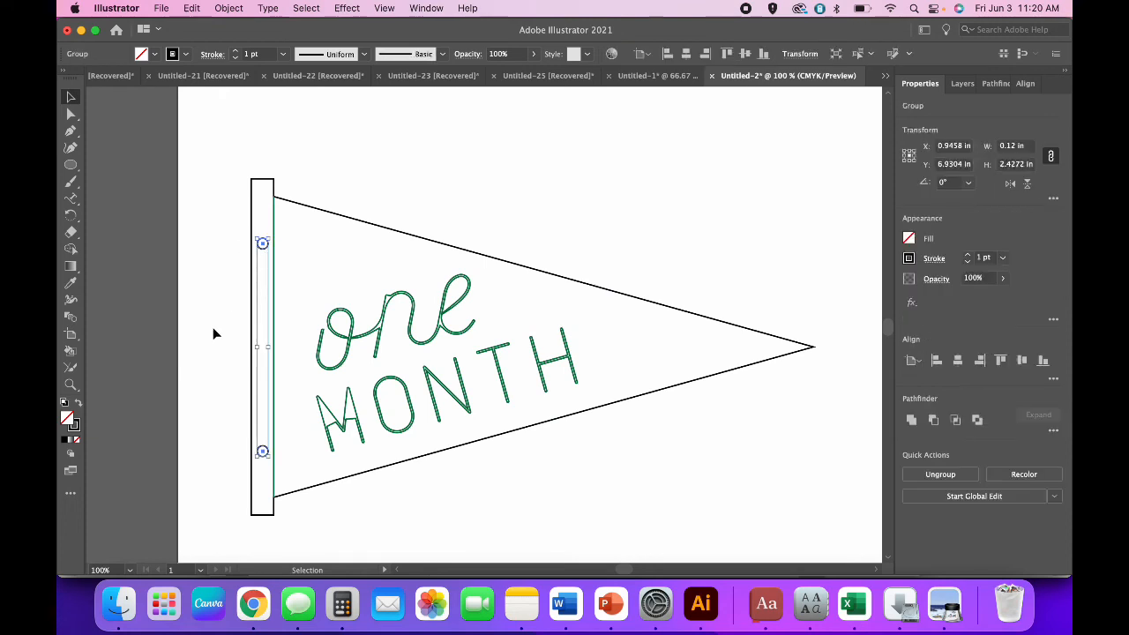
{"action": "left_click", "coordinate": [214, 330]}
{"action": "left_click", "coordinate": [348, 367]}
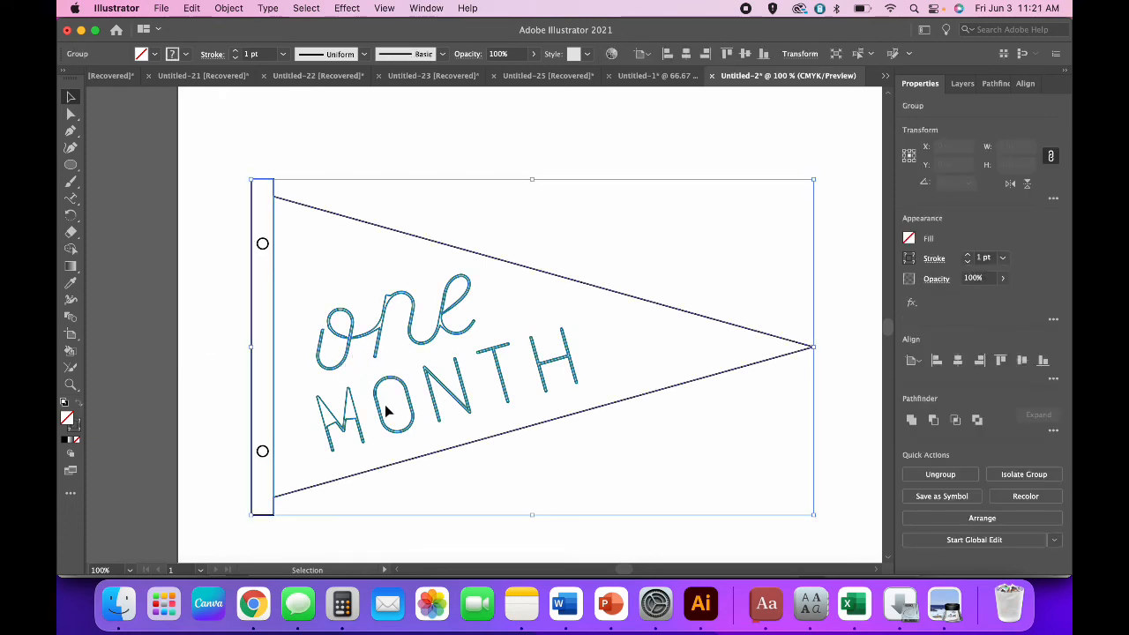
{"action": "left_click", "coordinate": [414, 485]}
Step: Vertically center the pair of holes and the lower pennant group on each other
{"action": "left_click_drag", "start_coordinate": [472, 515], "coordinate": [243, 335]}
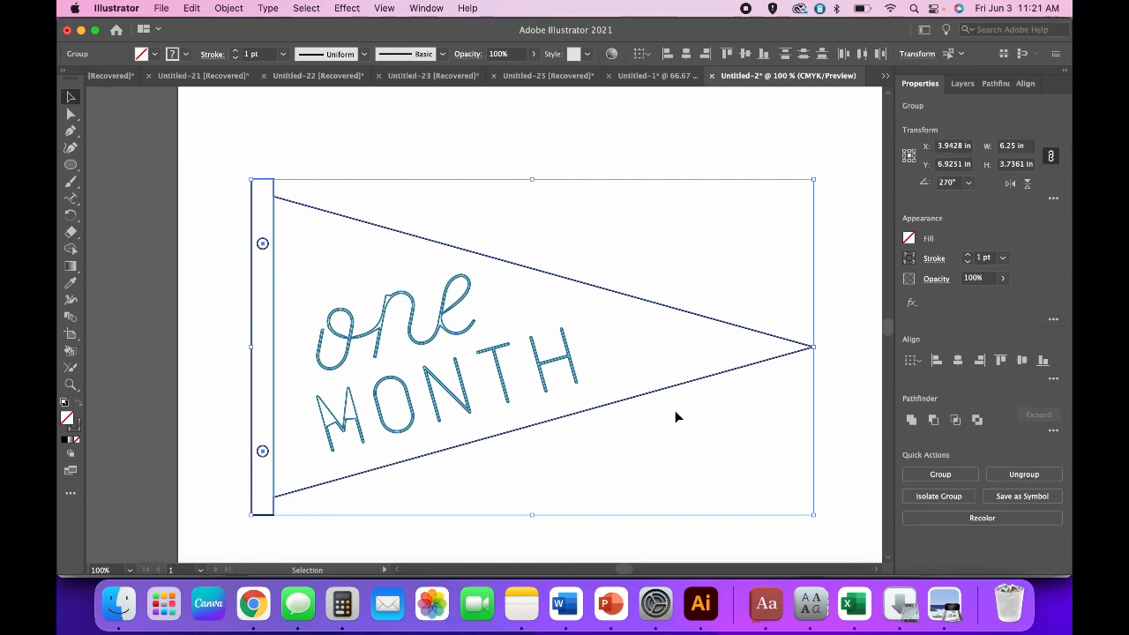
{"action": "left_click", "coordinate": [1021, 360]}
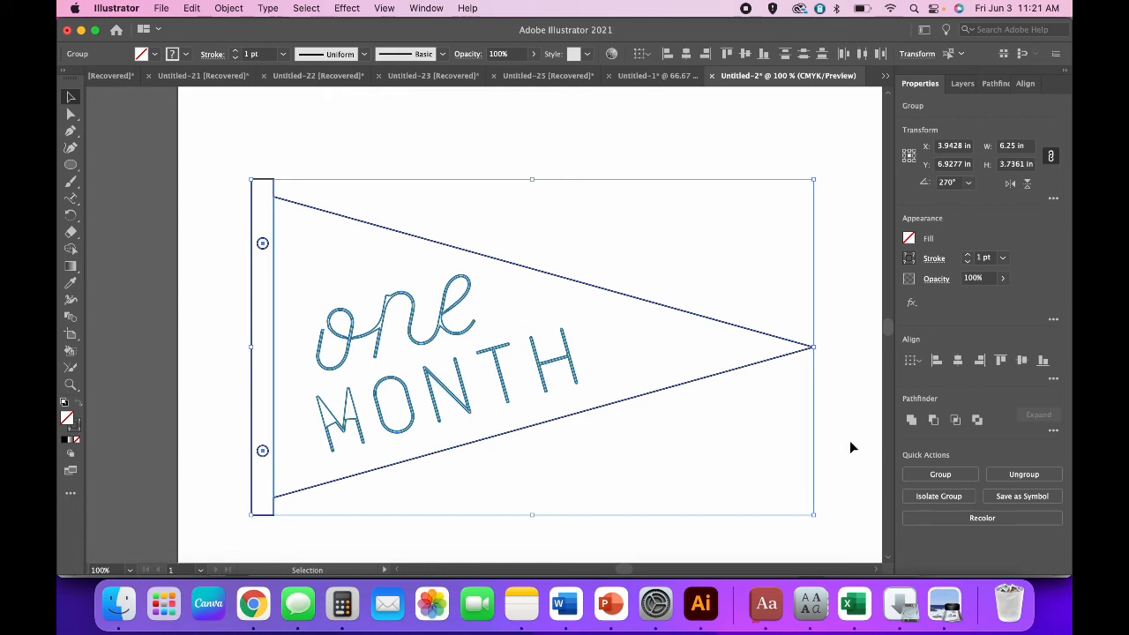
{"action": "left_click", "coordinate": [849, 447]}
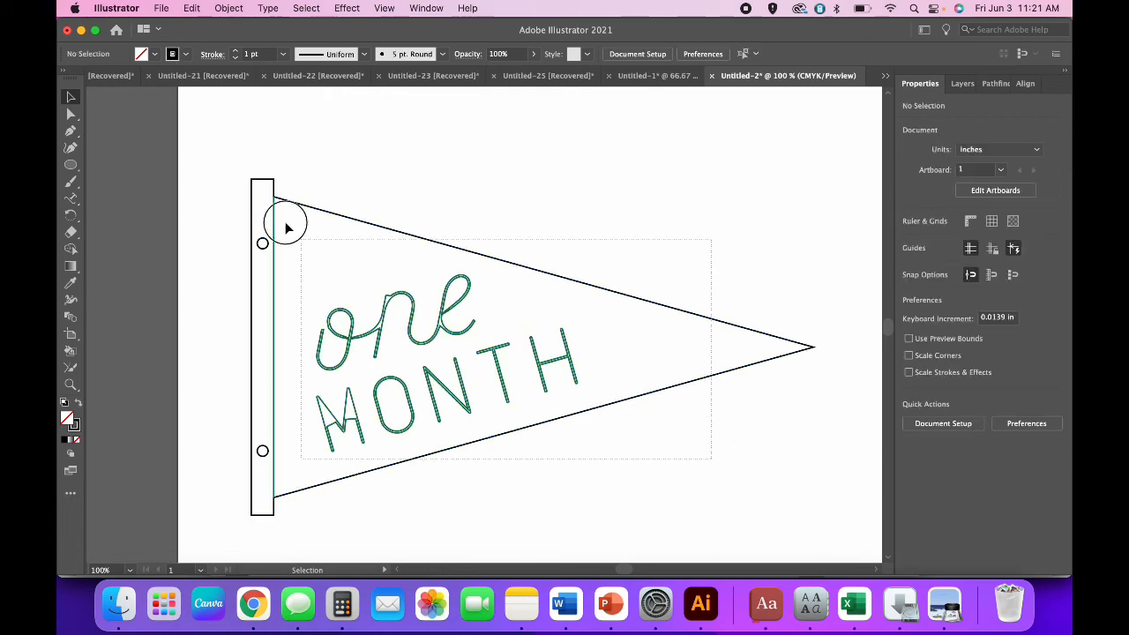
Step: Ungroup the lower pennant artwork and its pair of holes
{"action": "left_click", "coordinate": [231, 7]}
{"action": "left_click", "coordinate": [238, 99]}
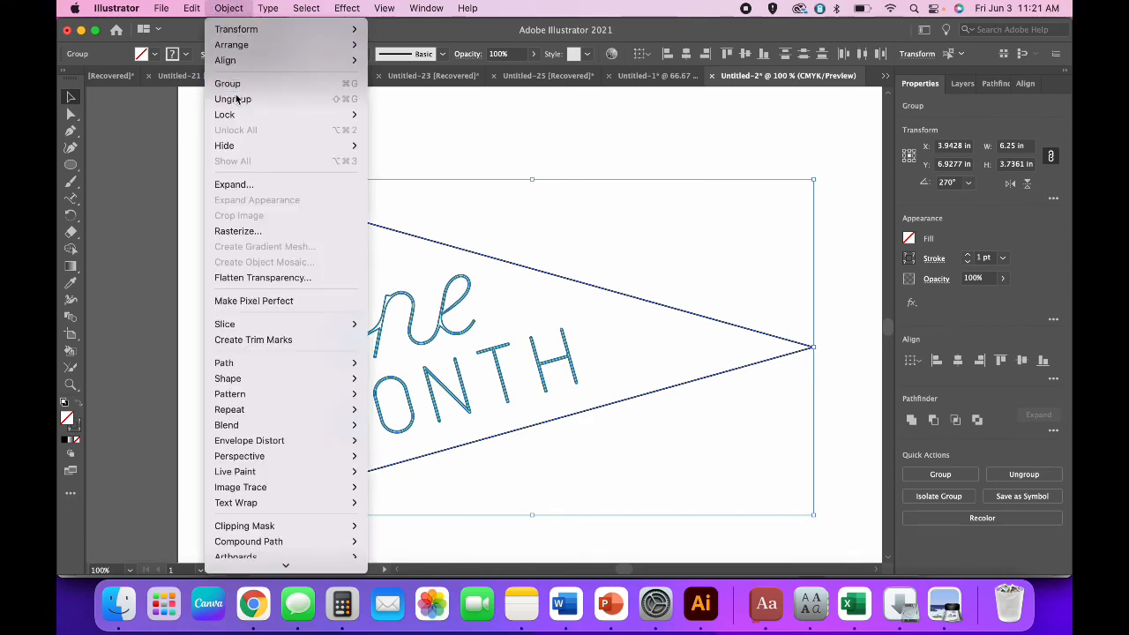
{"action": "left_click", "coordinate": [231, 7]}
{"action": "left_click", "coordinate": [231, 7]}
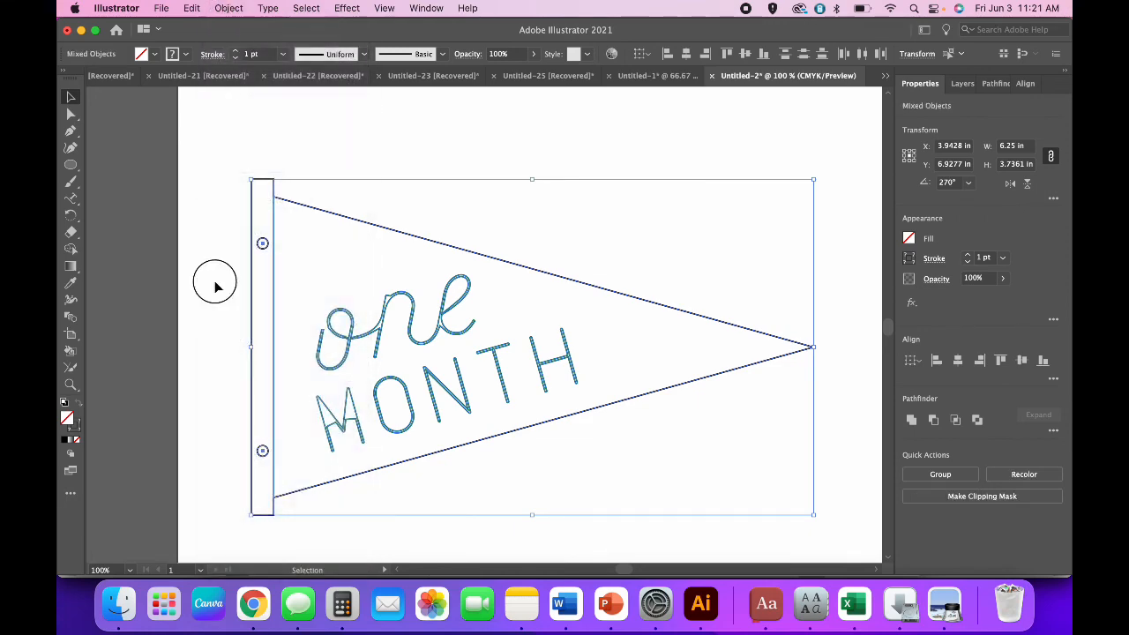
{"action": "left_click", "coordinate": [224, 327]}
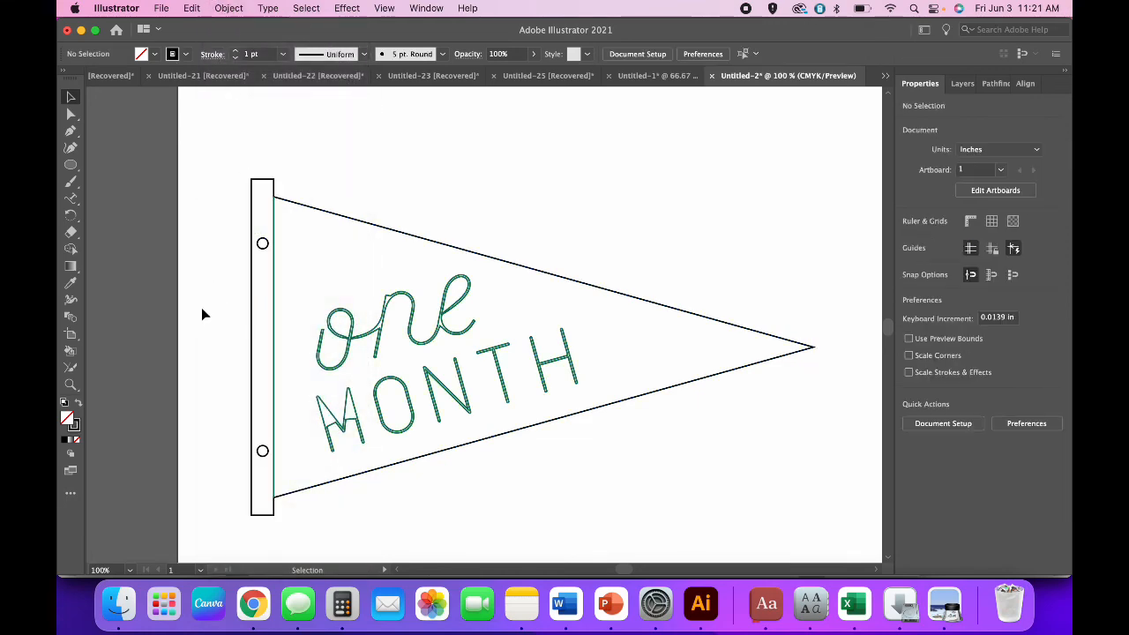
Step: Group the green "one MONTH" lettering on the lower pennant
{"action": "left_click_drag", "start_coordinate": [314, 298], "coordinate": [547, 411]}
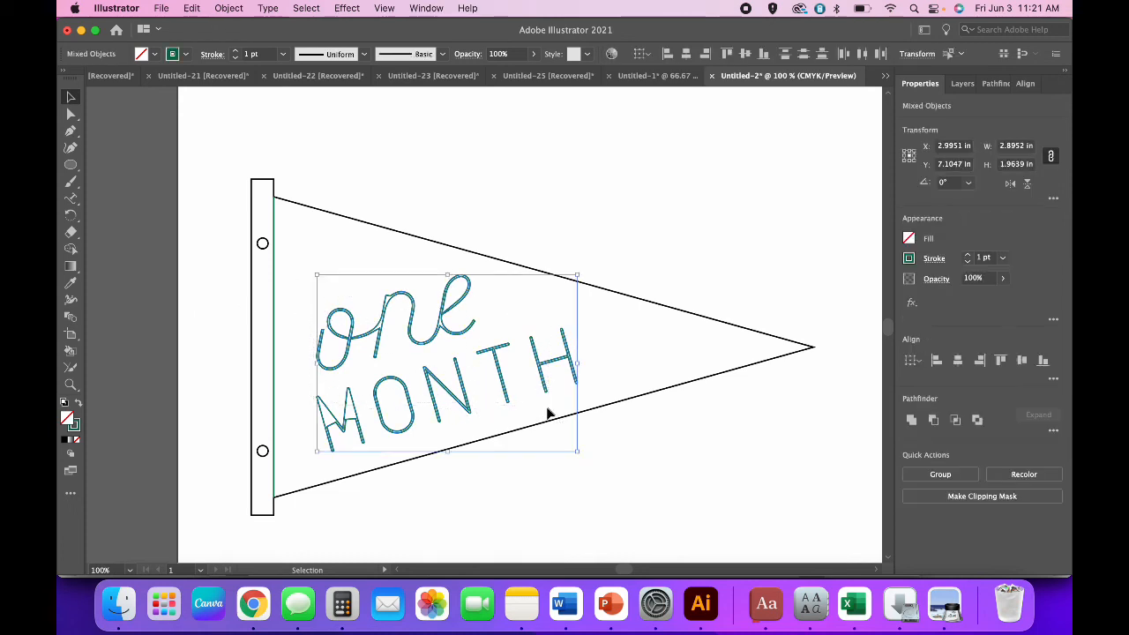
{"action": "left_click", "coordinate": [228, 8]}
{"action": "left_click", "coordinate": [222, 83]}
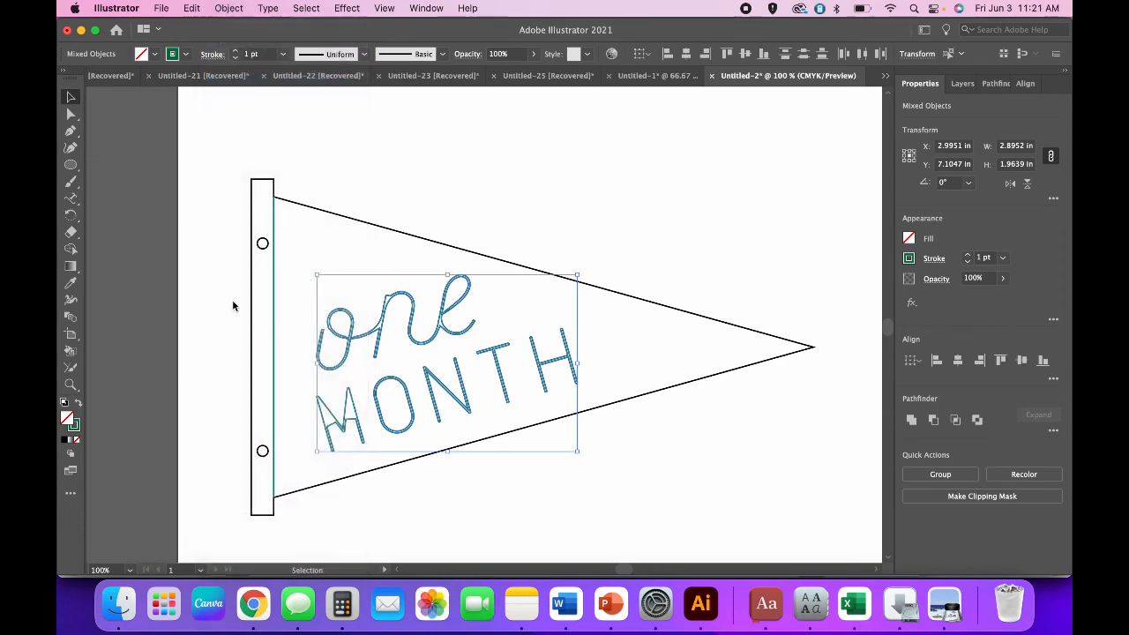
{"action": "left_click", "coordinate": [224, 331]}
Step: Move the lower black outlined lettering up close beneath the other outlined copy, and shift the separate pole strip slightly down
{"action": "key", "text": "super+minus"}
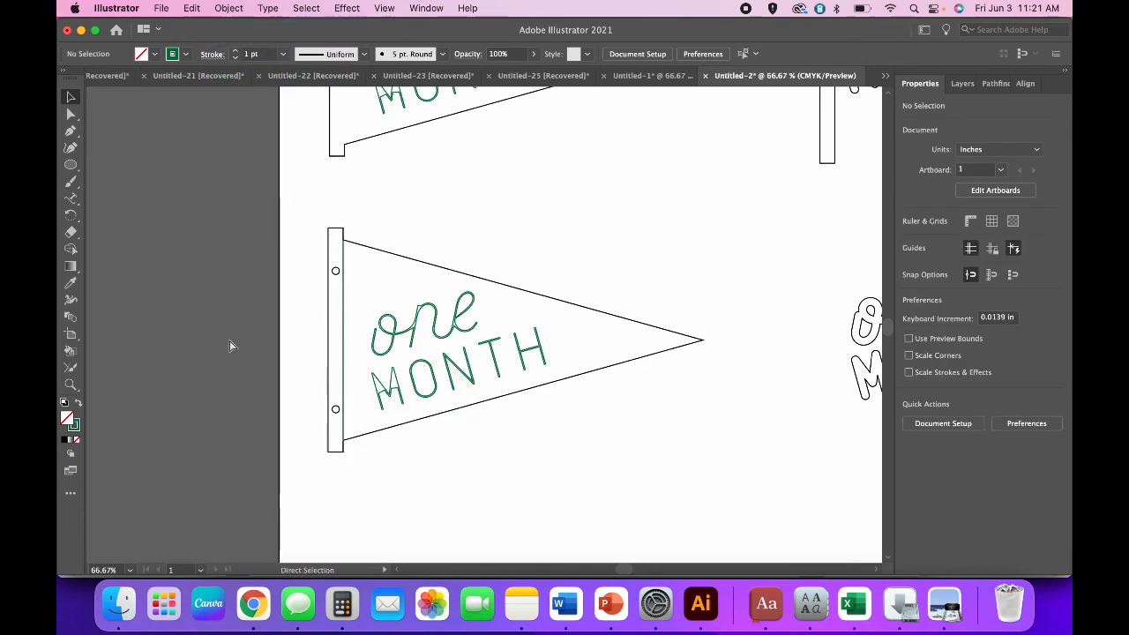
{"action": "key", "text": "super+minus"}
{"action": "scroll", "coordinate": [568, 476], "scroll_direction": "right", "scroll_amount": 3}
{"action": "scroll", "coordinate": [569, 476], "scroll_direction": "up", "scroll_amount": 3}
{"action": "scroll", "coordinate": [569, 476], "scroll_direction": "right", "scroll_amount": 2}
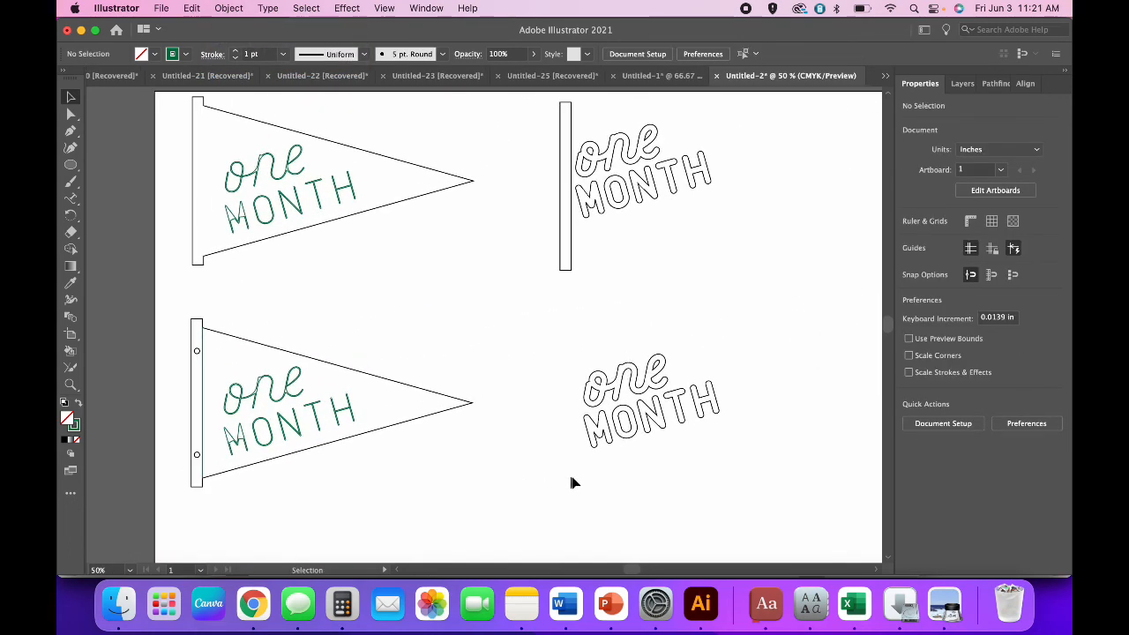
{"action": "left_click_drag", "start_coordinate": [739, 448], "coordinate": [547, 353]}
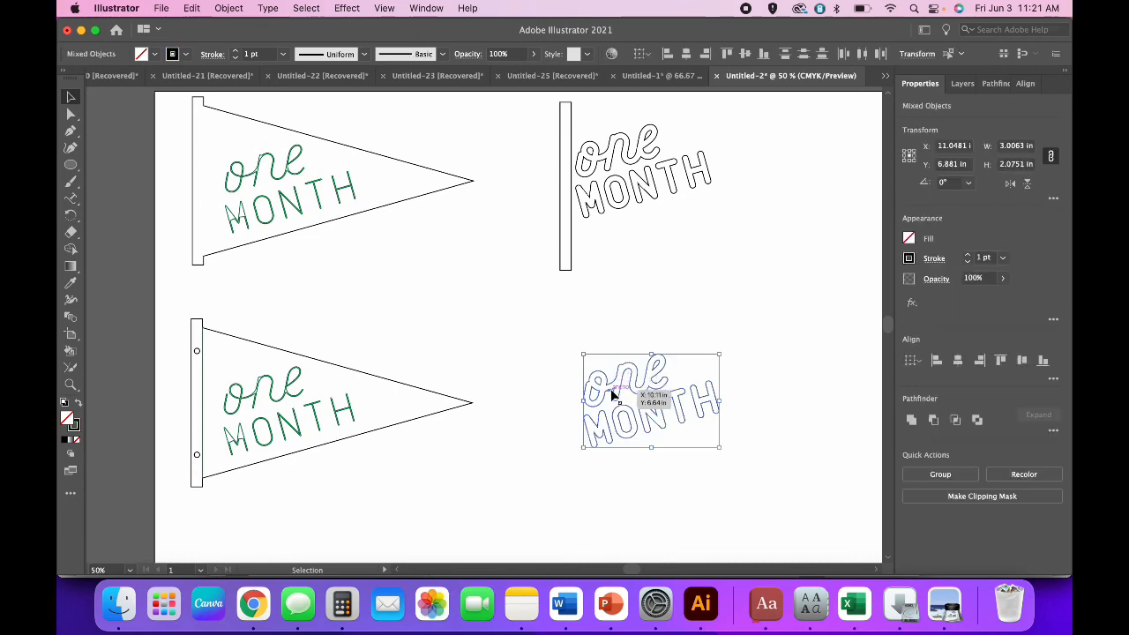
{"action": "left_click_drag", "start_coordinate": [611, 386], "coordinate": [617, 246]}
{"action": "scroll", "coordinate": [658, 347], "scroll_direction": "up", "scroll_amount": 3}
{"action": "left_click", "coordinate": [737, 441]}
{"action": "left_click_drag", "start_coordinate": [671, 429], "coordinate": [586, 240]}
{"action": "left_click", "coordinate": [515, 418]}
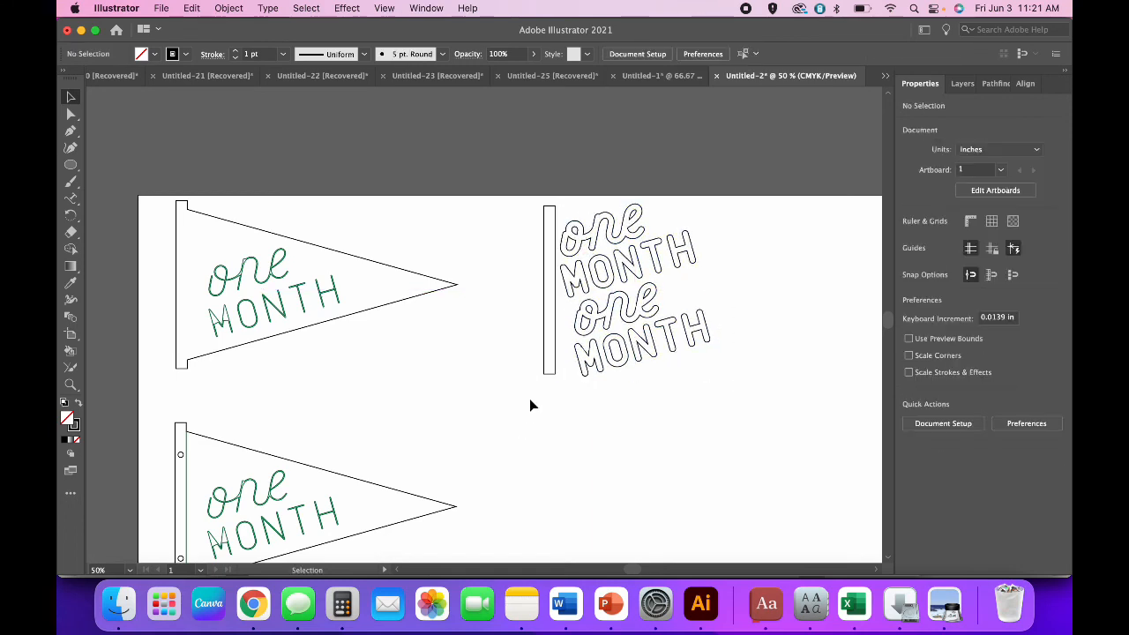
{"action": "left_click_drag", "start_coordinate": [555, 365], "coordinate": [553, 368]}
{"action": "left_click", "coordinate": [594, 427]}
Step: Move the whole lower pennant up beneath the upper one, in line with it and leaving a gap of about 0.21 in
{"action": "scroll", "coordinate": [622, 480], "scroll_direction": "left", "scroll_amount": 3}
{"action": "scroll", "coordinate": [622, 480], "scroll_direction": "down", "scroll_amount": 3}
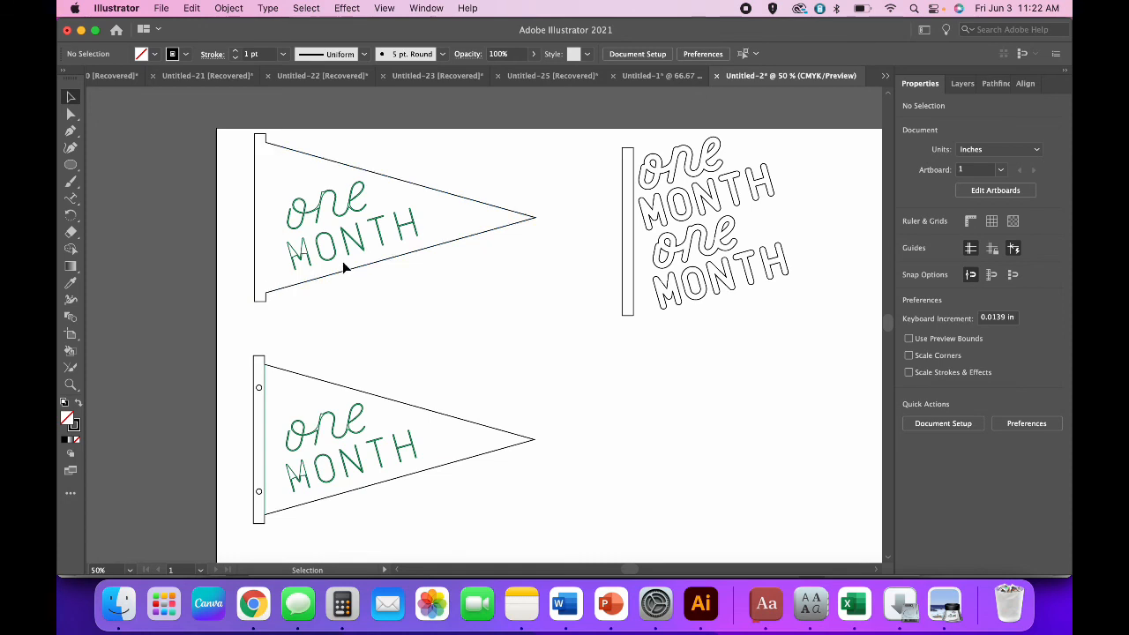
{"action": "scroll", "coordinate": [536, 314], "scroll_direction": "right", "scroll_amount": 2}
{"action": "scroll", "coordinate": [535, 314], "scroll_direction": "down", "scroll_amount": 1}
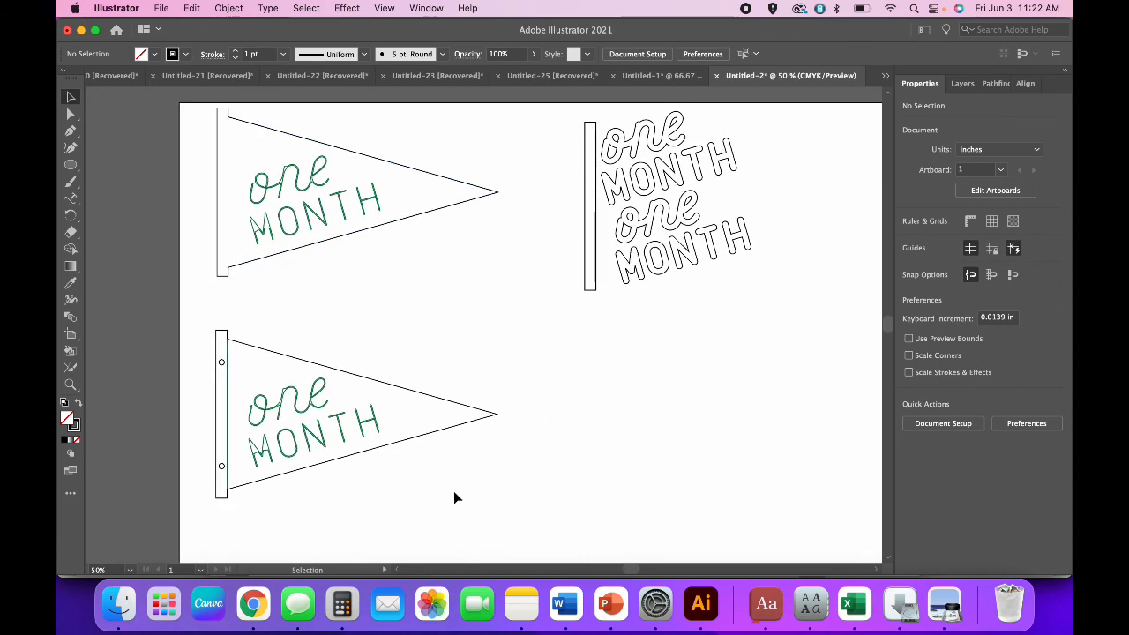
{"action": "left_click_drag", "start_coordinate": [366, 441], "coordinate": [168, 345]}
{"action": "left_click_drag", "start_coordinate": [309, 411], "coordinate": [310, 361]}
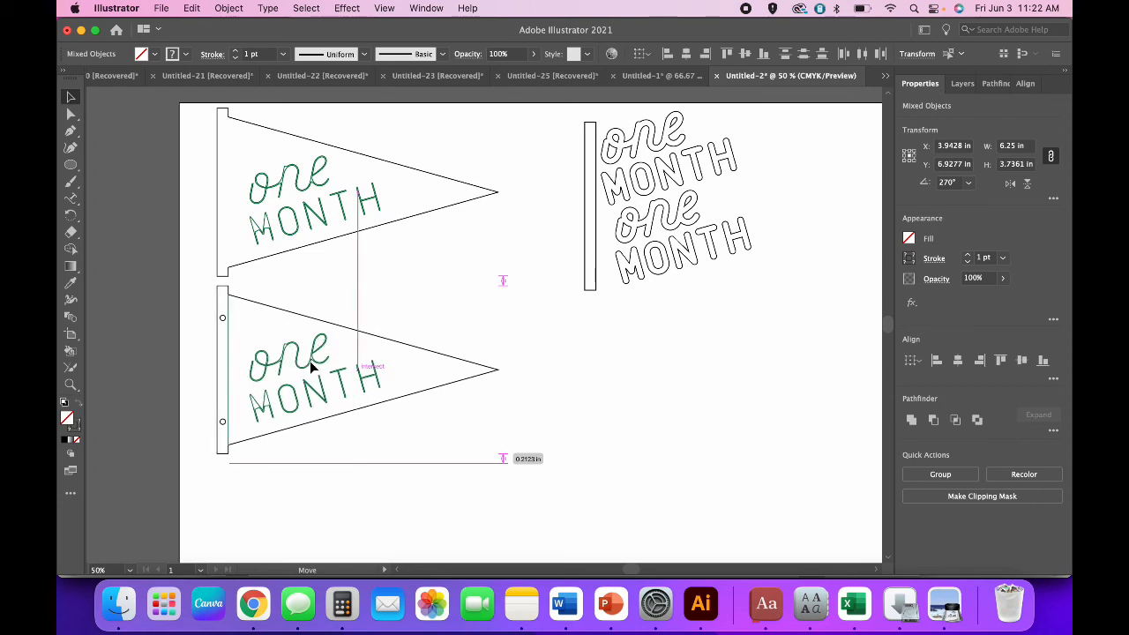
{"action": "left_click", "coordinate": [335, 498]}
{"action": "scroll", "coordinate": [405, 453], "scroll_direction": "up", "scroll_amount": 3}
{"action": "scroll", "coordinate": [404, 452], "scroll_direction": "right", "scroll_amount": 1}
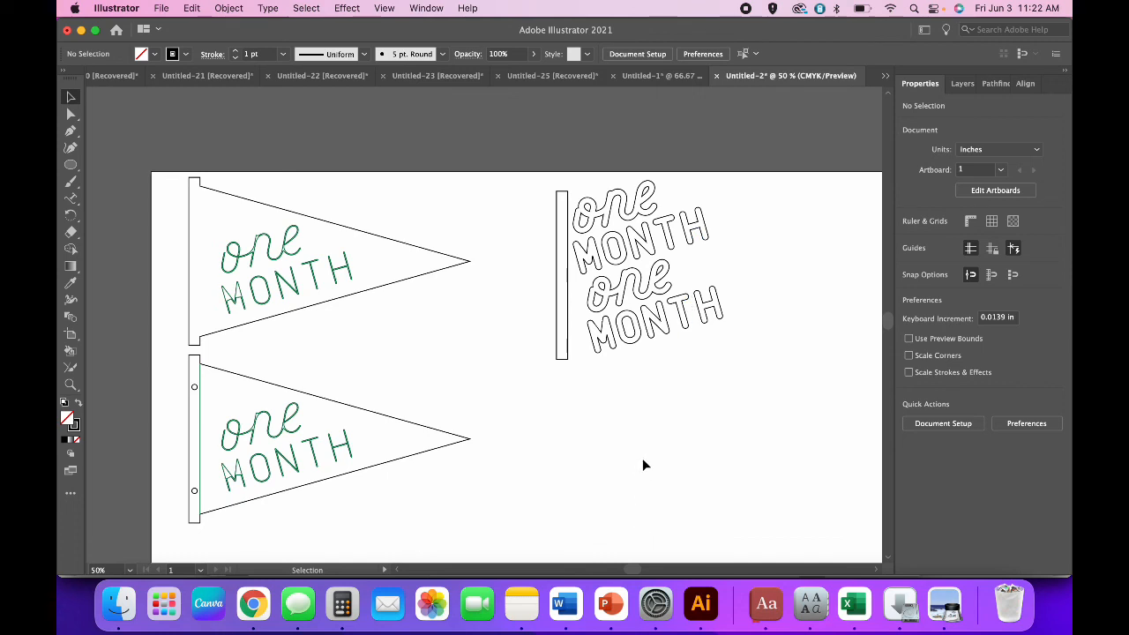
{"action": "scroll", "coordinate": [642, 458], "scroll_direction": "down", "scroll_amount": 2}
{"action": "scroll", "coordinate": [642, 457], "scroll_direction": "right", "scroll_amount": 2}
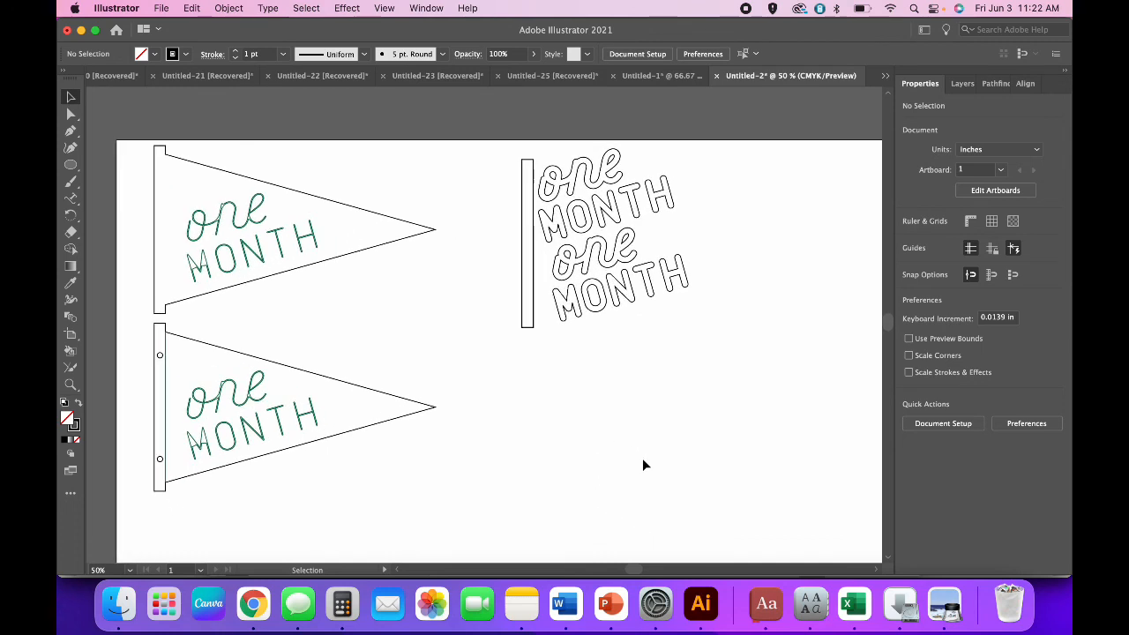